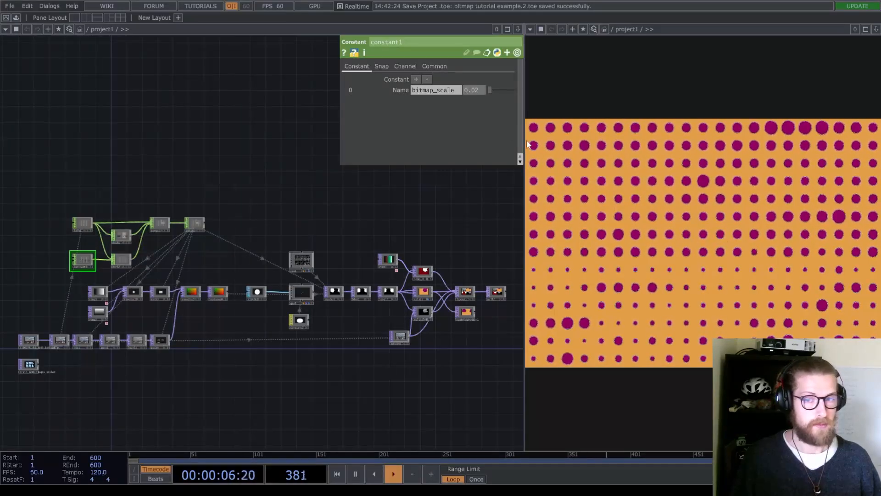
Step: Set the bitmap_scale channel of the example project's constant to 0.78 and look over its operator network
{"action": "left_click_drag", "start_coordinate": [489, 89], "coordinate": [507, 89]}
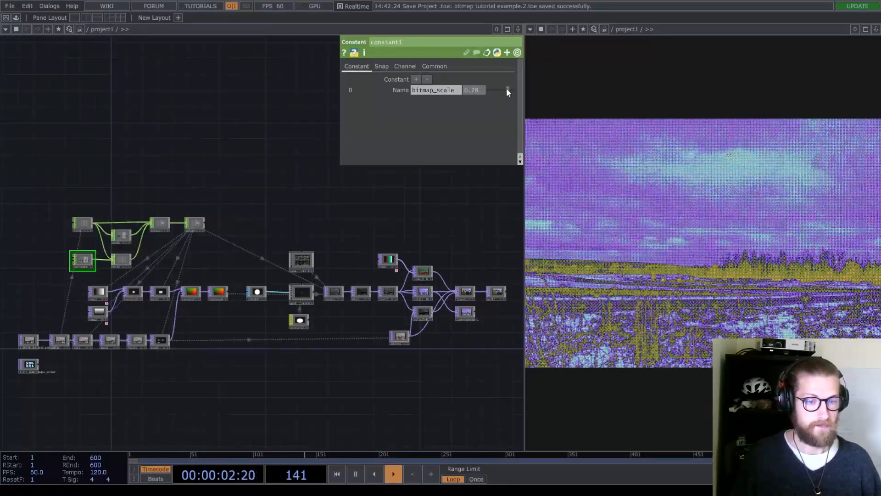
{"action": "scroll", "coordinate": [100, 330], "scroll_direction": "up", "scroll_amount": 6}
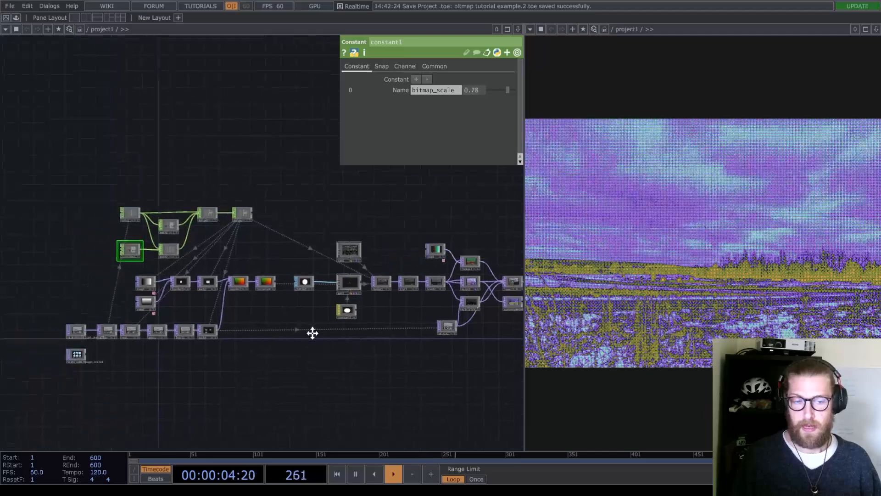
{"action": "left_click_drag", "start_coordinate": [217, 349], "coordinate": [256, 286]}
{"action": "left_click_drag", "start_coordinate": [308, 353], "coordinate": [209, 343]}
{"action": "left_click_drag", "start_coordinate": [441, 383], "coordinate": [269, 340]}
{"action": "scroll", "coordinate": [353, 376], "scroll_direction": "down", "scroll_amount": 5}
{"action": "scroll", "coordinate": [353, 375], "scroll_direction": "down", "scroll_amount": 4}
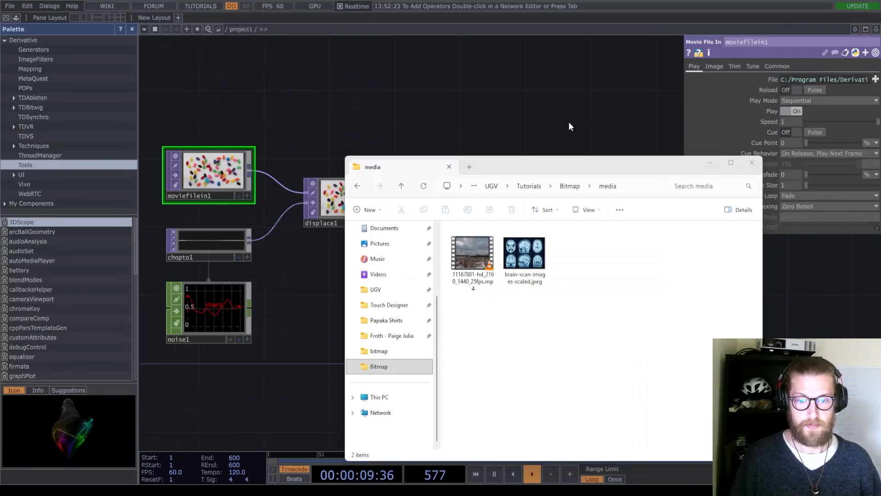
Step: Delete all default operators from the new project's network and hide the palette
{"action": "left_click", "coordinate": [563, 117]}
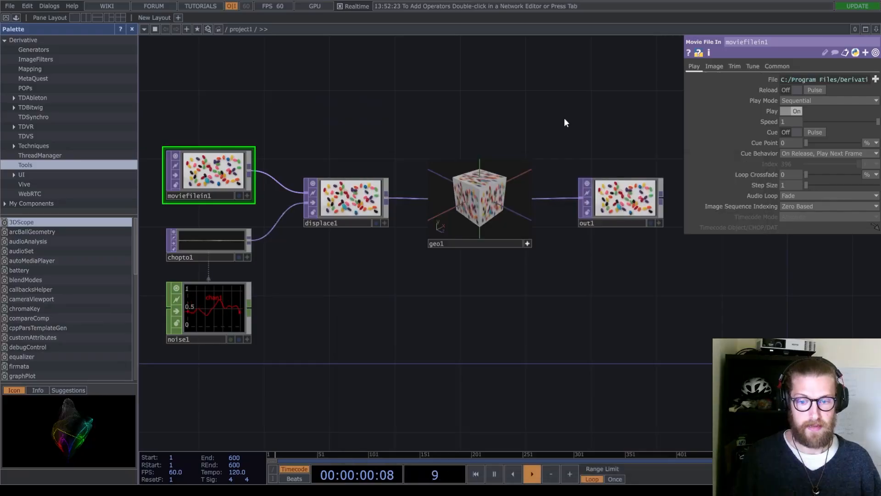
{"action": "scroll", "coordinate": [440, 317], "scroll_direction": "down", "scroll_amount": 5}
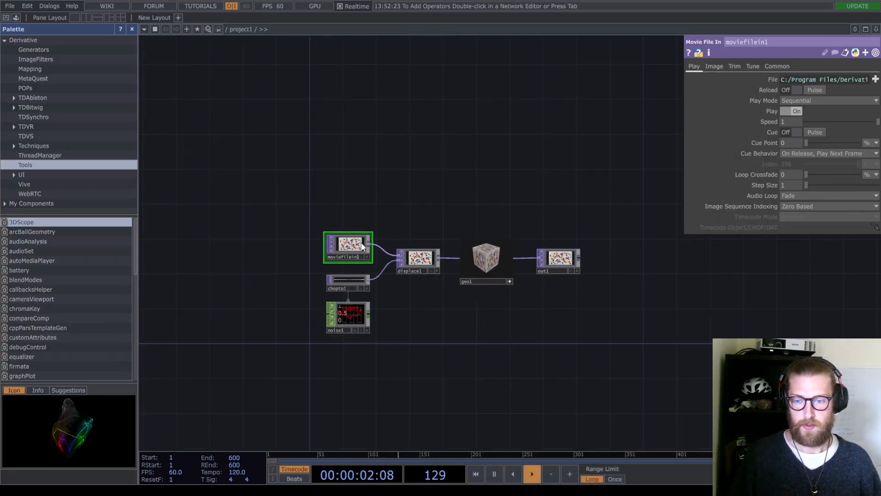
{"action": "left_click_drag", "start_coordinate": [454, 280], "coordinate": [598, 355]}
{"action": "key", "text": "Delete"}
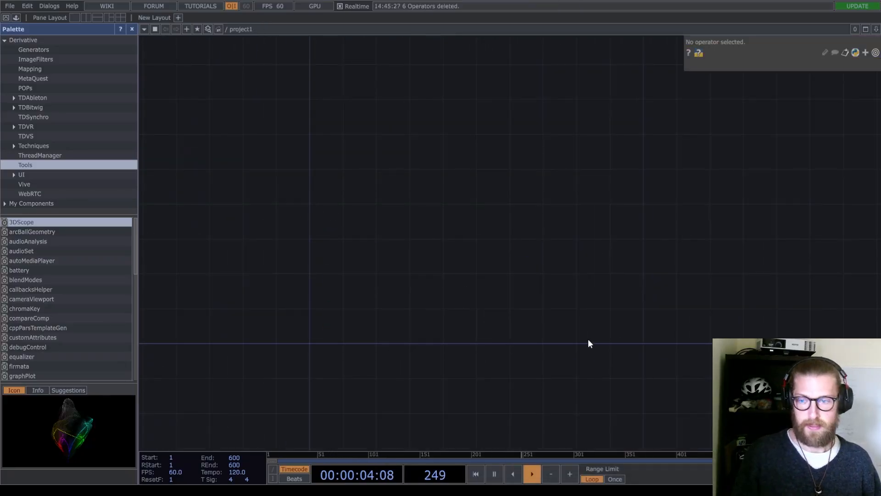
{"action": "left_click", "coordinate": [15, 17]}
{"action": "left_click_drag", "start_coordinate": [175, 214], "coordinate": [474, 199]}
Step: Bring 11167881-hd_2160_1440_25fps.mp4 from the media folder in File Explorer into the empty TouchDesigner network as a Movie File In
{"action": "mouse_move", "coordinate": [472, 491]}
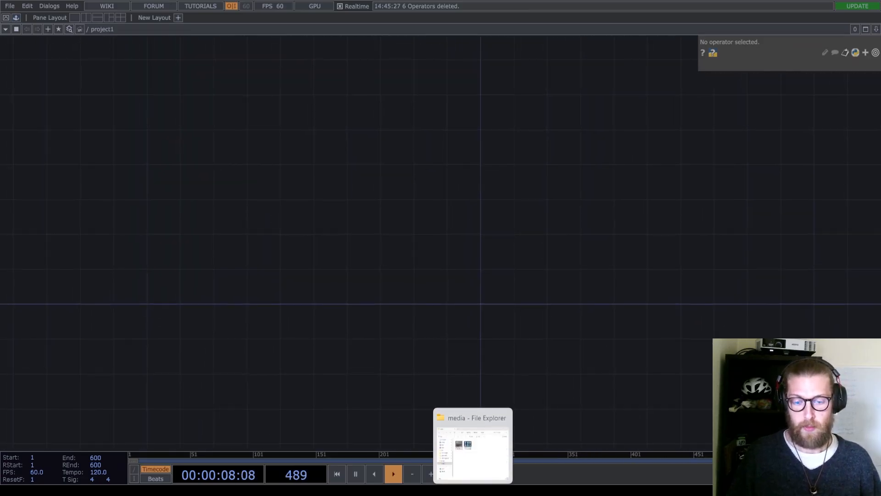
{"action": "left_click", "coordinate": [472, 454]}
{"action": "left_click", "coordinate": [476, 270]}
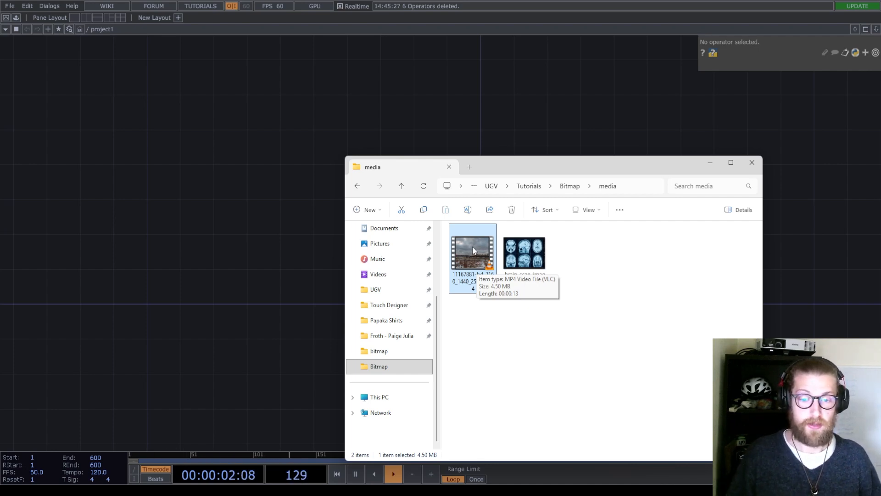
{"action": "left_click_drag", "start_coordinate": [471, 255], "coordinate": [394, 272]}
{"action": "left_click", "coordinate": [320, 292]}
{"action": "left_click_drag", "start_coordinate": [459, 255], "coordinate": [461, 279]}
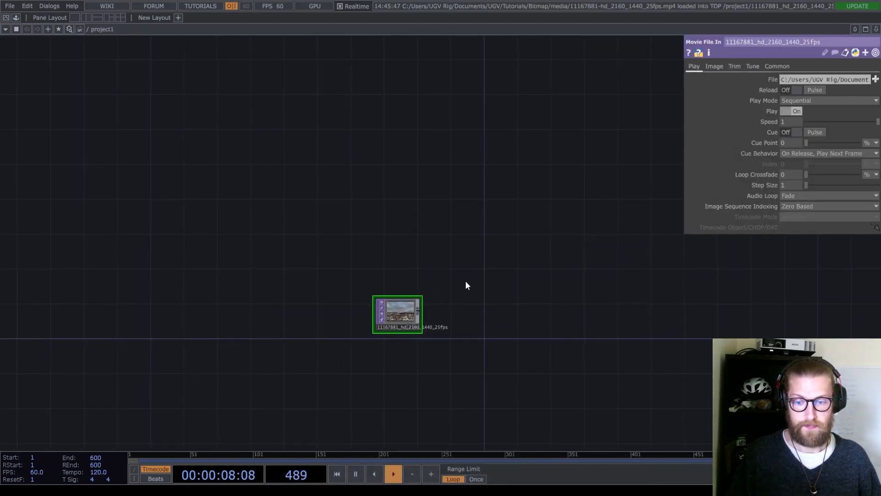
Step: Add a Null TOP connected to the output of the Movie File In
{"action": "left_click_drag", "start_coordinate": [417, 311], "coordinate": [466, 296]}
{"action": "type", "text": "n"}
{"action": "left_click", "coordinate": [428, 269]}
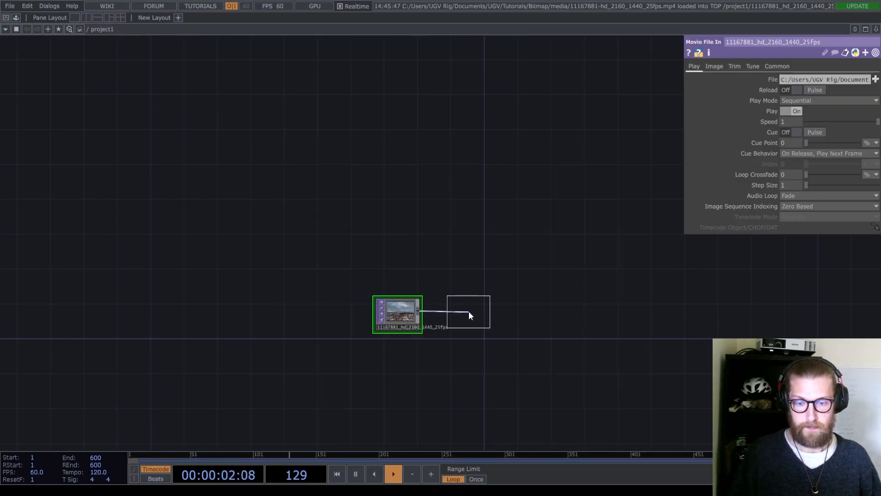
{"action": "left_click", "coordinate": [468, 312]}
{"action": "key", "text": "Tab"}
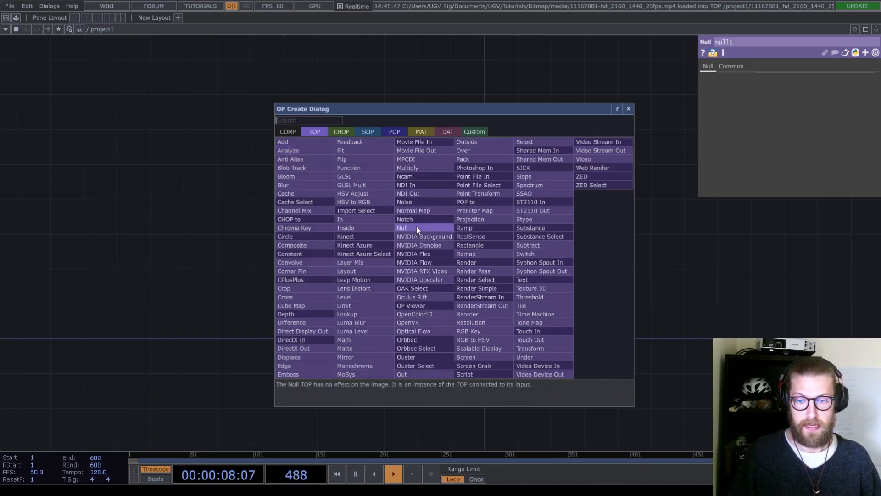
{"action": "left_click", "coordinate": [629, 110]}
{"action": "left_click_drag", "start_coordinate": [437, 161], "coordinate": [411, 224]}
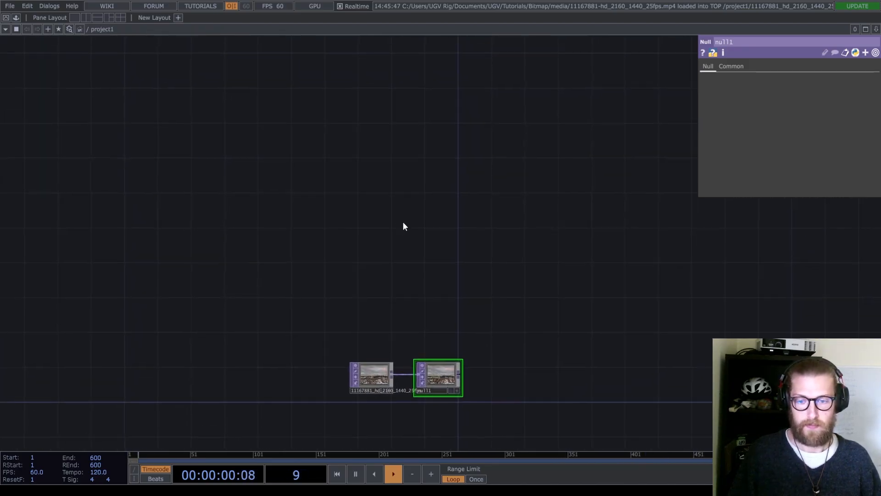
Step: Place a Constant CHOP in the empty space above the Null TOP
{"action": "key", "text": "Tab"}
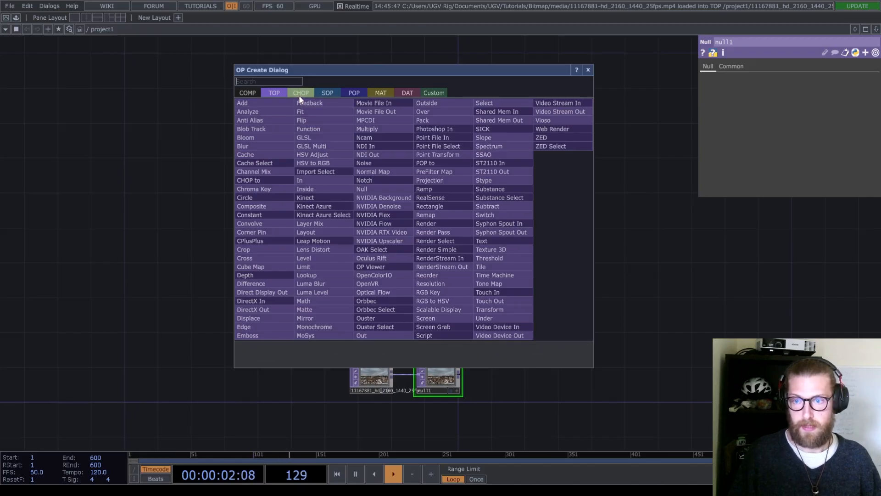
{"action": "left_click", "coordinate": [300, 94]}
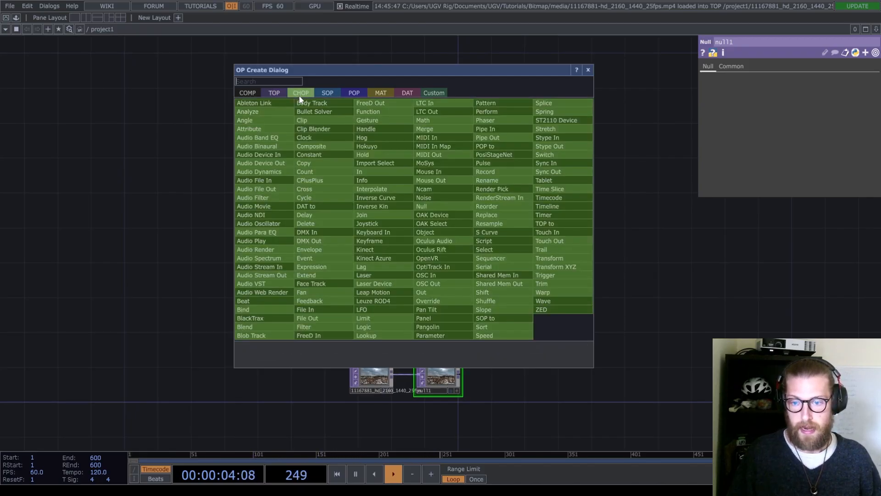
{"action": "type", "text": "c"}
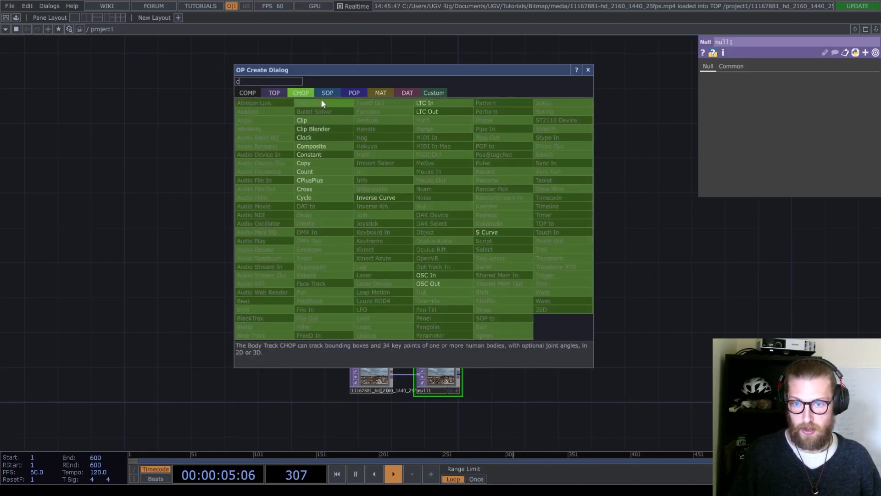
{"action": "left_click", "coordinate": [321, 155]}
{"action": "left_click", "coordinate": [442, 212]}
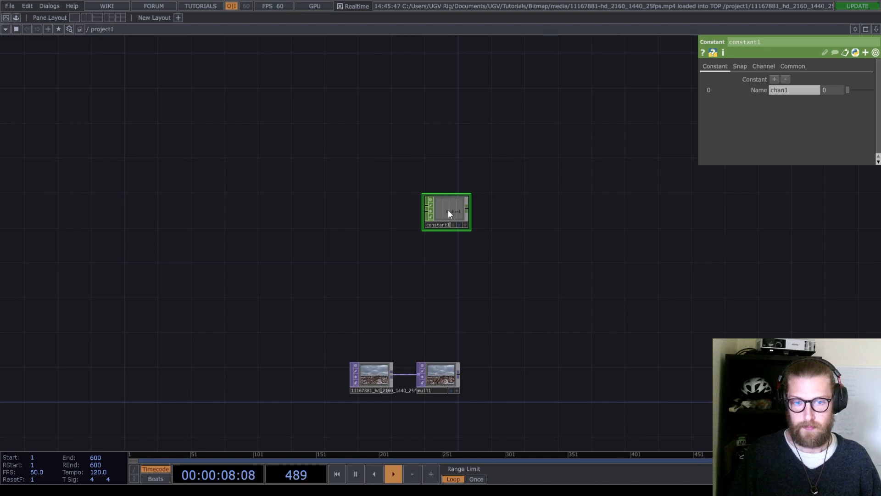
Step: Name the Constant CHOP's channel bitmap_scale and set its value to 0.1
{"action": "left_click", "coordinate": [790, 90]}
{"action": "type", "text": "bitmap_scale"}
{"action": "key", "text": "Return"}
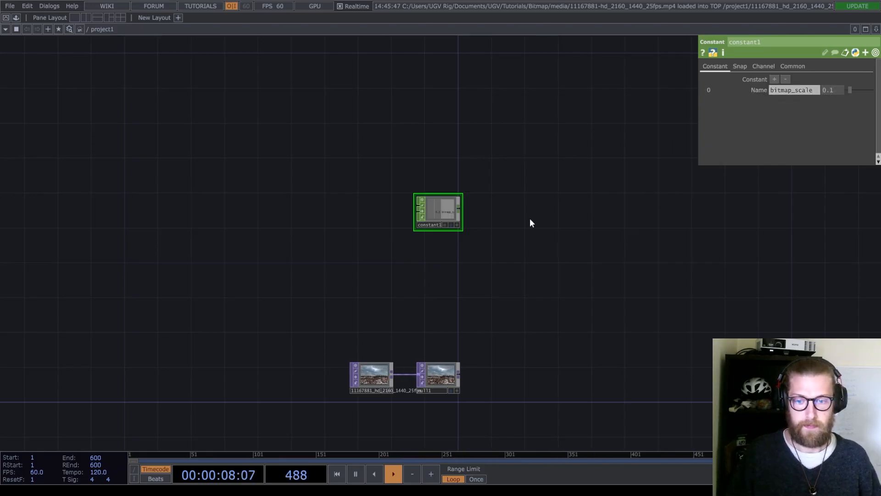
Step: Add an Info CHOP below the constant and assign null1 as its operator
{"action": "key", "text": "Tab"}
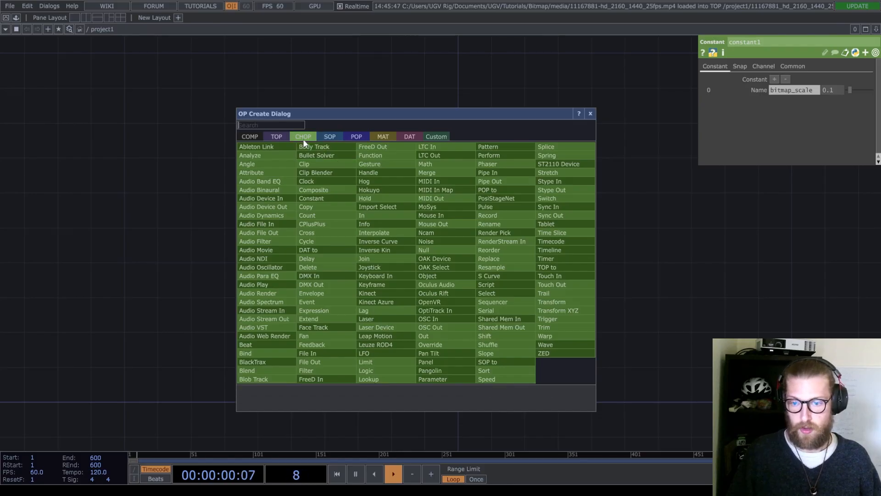
{"action": "left_click", "coordinate": [370, 225]}
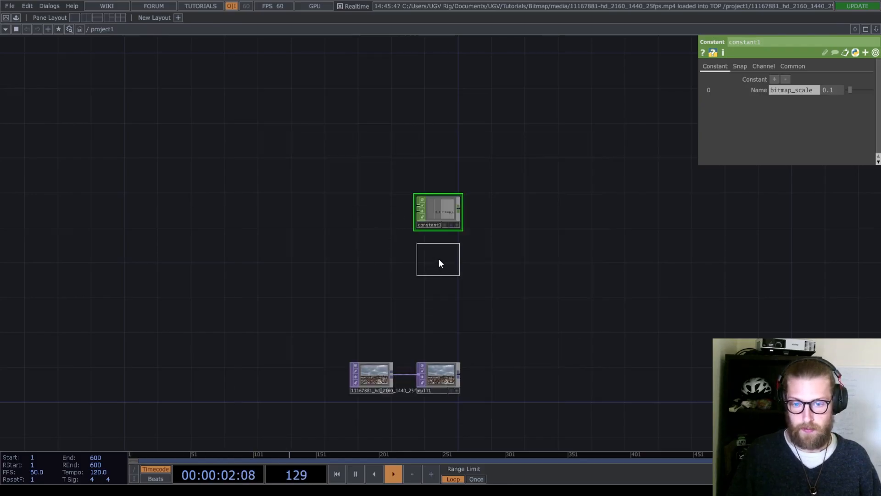
{"action": "left_click", "coordinate": [444, 260]}
{"action": "left_click_drag", "start_coordinate": [499, 272], "coordinate": [471, 262]}
{"action": "left_click_drag", "start_coordinate": [414, 366], "coordinate": [409, 249]}
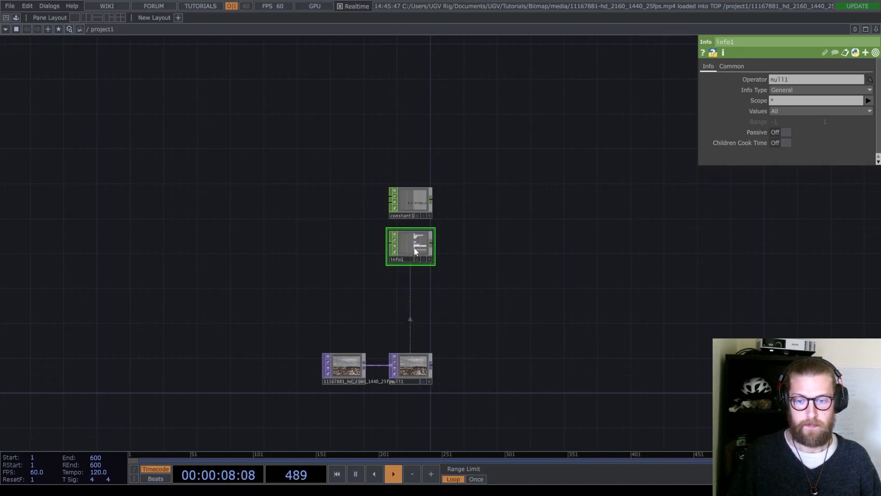
Step: Limit the Info CHOP's scope to the resx and resy channels
{"action": "scroll", "coordinate": [414, 251], "scroll_direction": "up", "scroll_amount": 8}
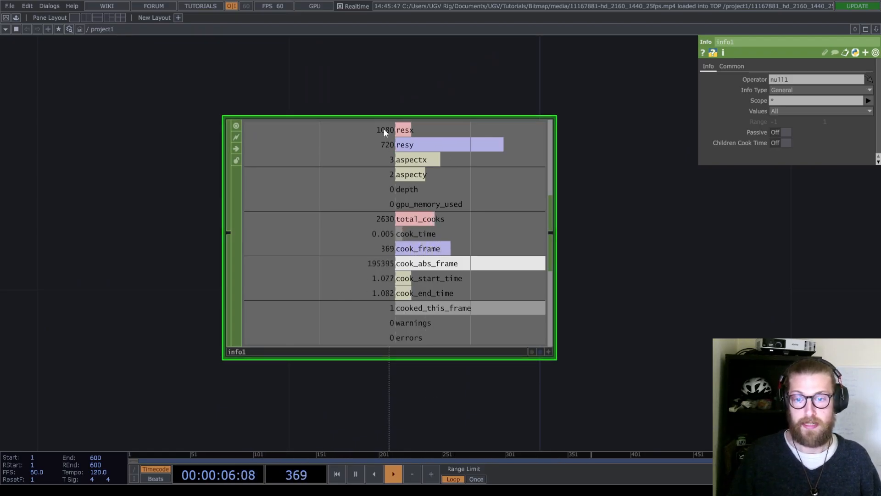
{"action": "scroll", "coordinate": [377, 266], "scroll_direction": "down", "scroll_amount": 2}
{"action": "scroll", "coordinate": [377, 266], "scroll_direction": "down", "scroll_amount": 2}
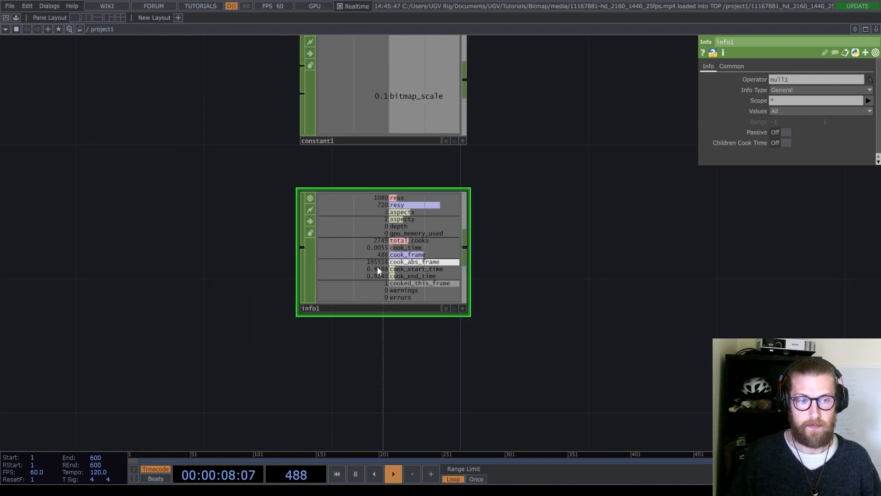
{"action": "left_click", "coordinate": [869, 100]}
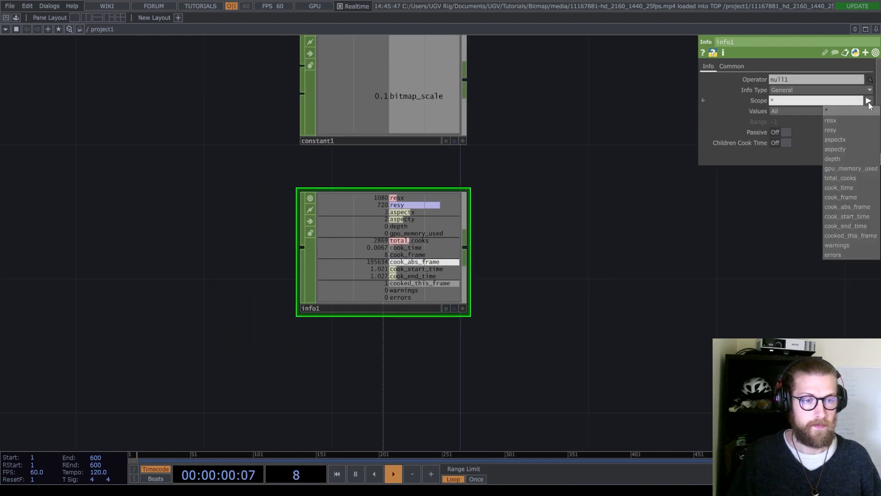
{"action": "left_click", "coordinate": [841, 121]}
{"action": "left_click", "coordinate": [868, 102]}
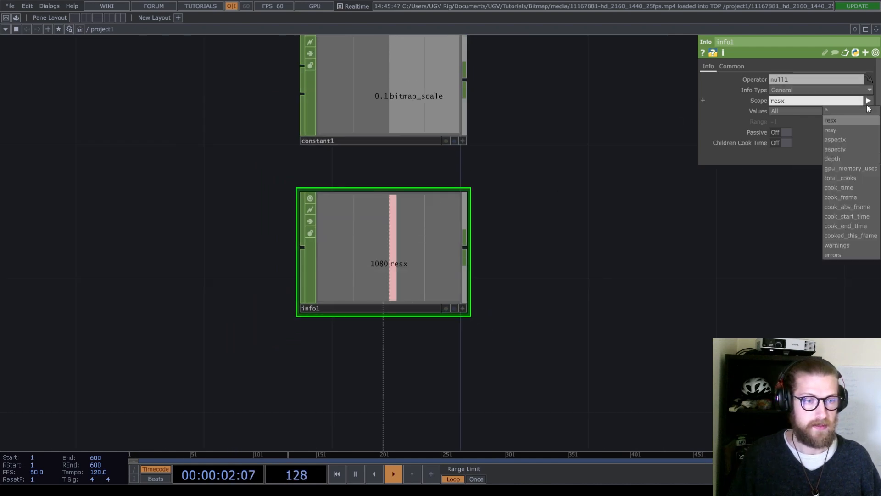
{"action": "left_click", "coordinate": [850, 130]}
{"action": "left_click_drag", "start_coordinate": [610, 253], "coordinate": [420, 227]}
{"action": "scroll", "coordinate": [520, 252], "scroll_direction": "down", "scroll_amount": 3}
{"action": "scroll", "coordinate": [461, 229], "scroll_direction": "down", "scroll_amount": 2}
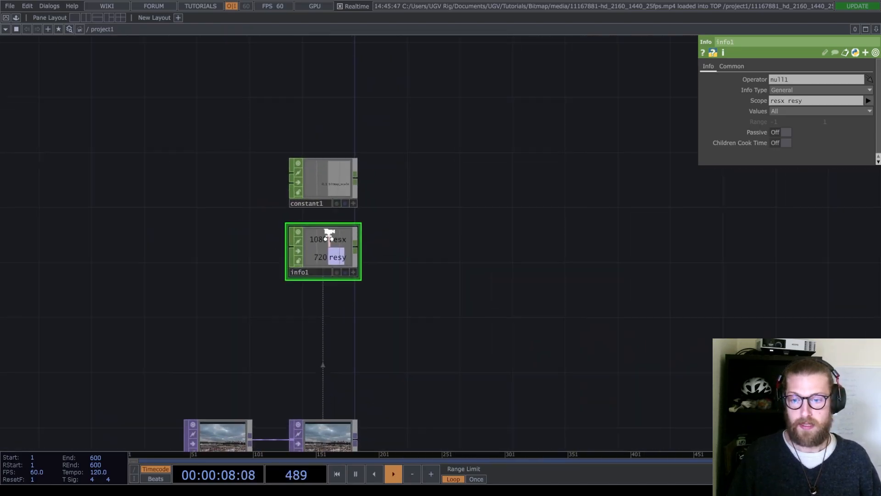
{"action": "scroll", "coordinate": [328, 232], "scroll_direction": "up", "scroll_amount": 2}
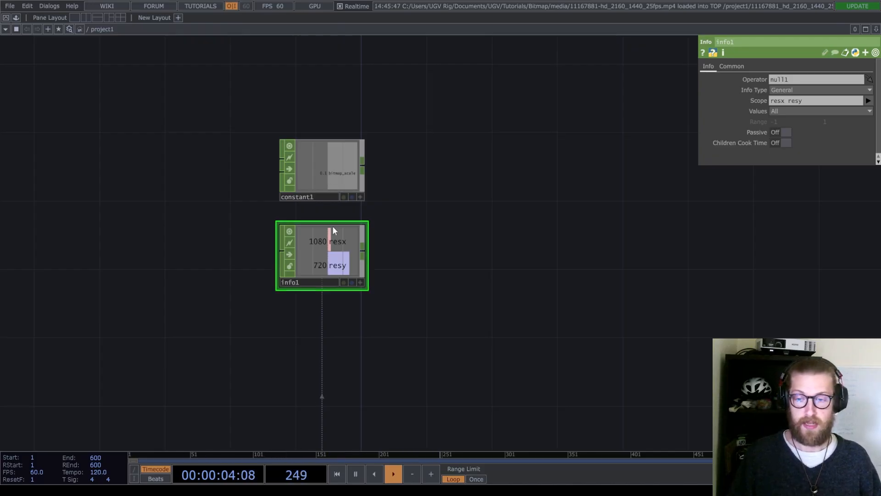
Step: Add a Math CHOP after the Info CHOP and connect the constant as its second input
{"action": "left_click_drag", "start_coordinate": [424, 212], "coordinate": [389, 226]}
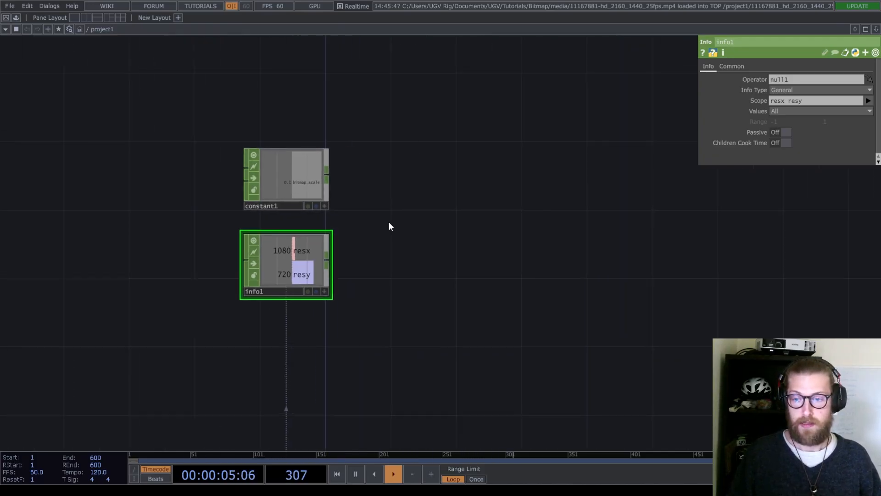
{"action": "right_click", "coordinate": [330, 264]}
{"action": "type", "text": "ma"}
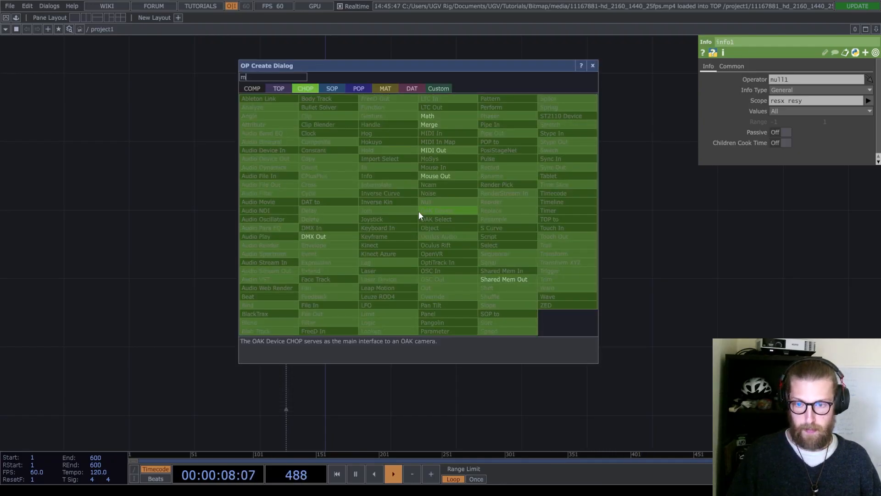
{"action": "left_click", "coordinate": [443, 116]}
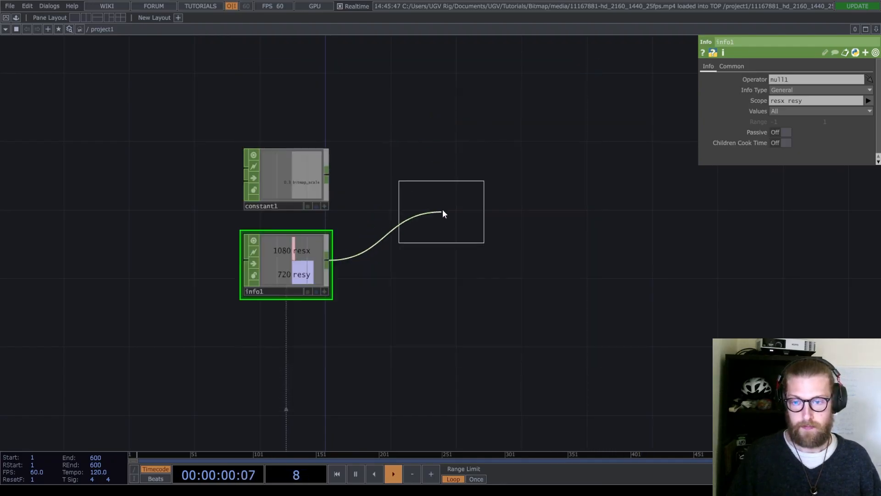
{"action": "left_click", "coordinate": [443, 185]}
{"action": "left_click_drag", "start_coordinate": [440, 194], "coordinate": [397, 271]}
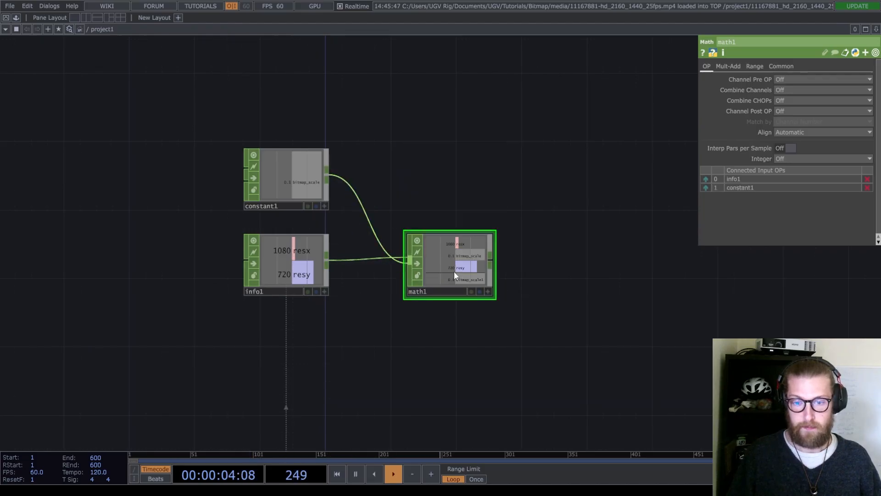
Step: Set the Math CHOP to combine its CHOPs by Multiply and its Integer option to Floor
{"action": "left_click", "coordinate": [798, 99]}
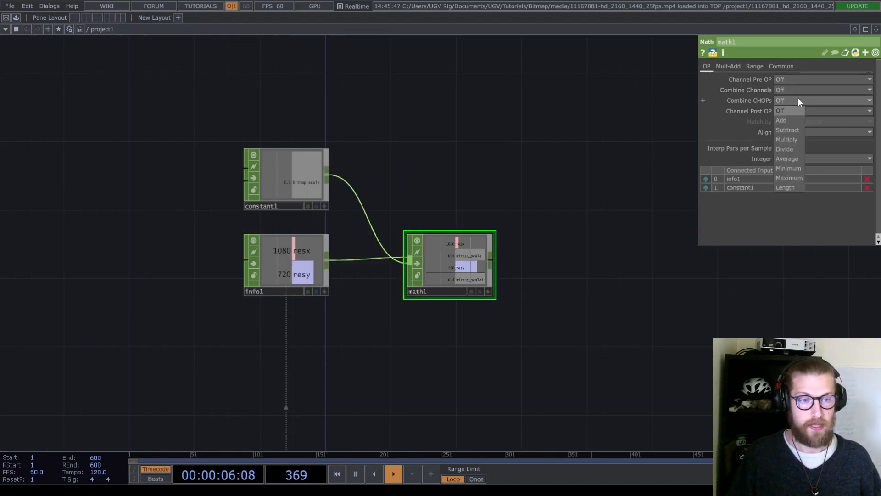
{"action": "left_click", "coordinate": [787, 139]}
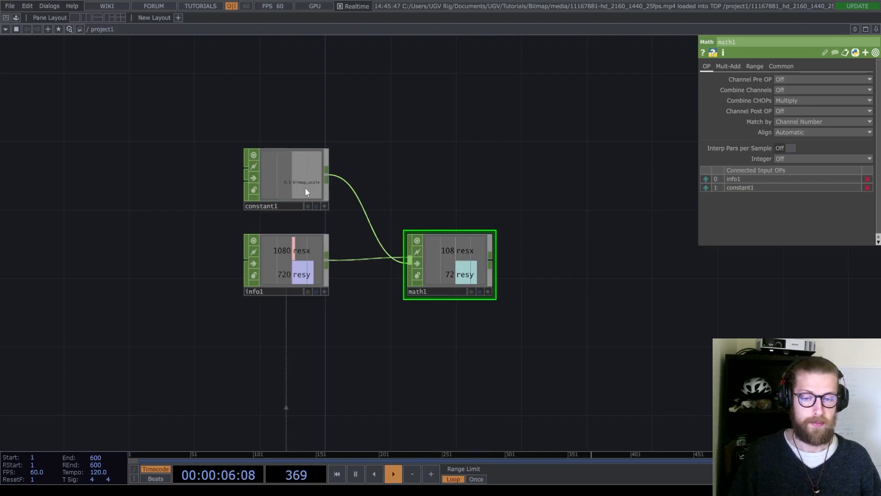
{"action": "left_click", "coordinate": [797, 158]}
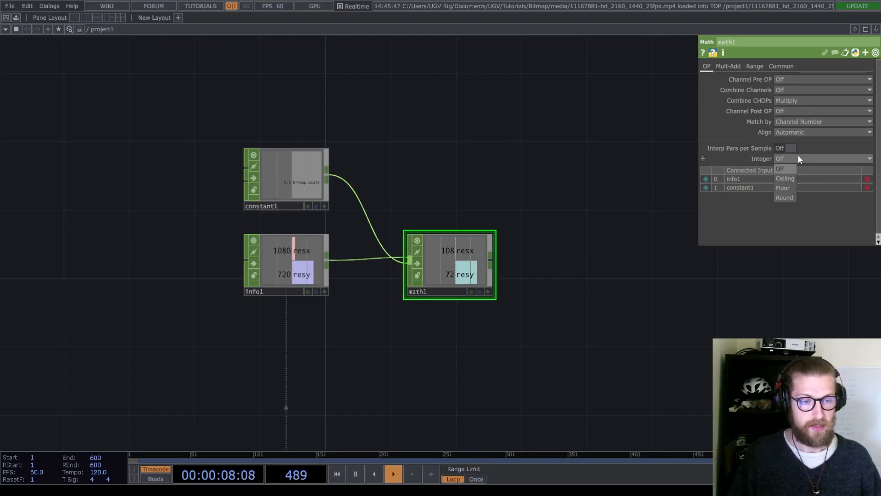
{"action": "left_click", "coordinate": [784, 188]}
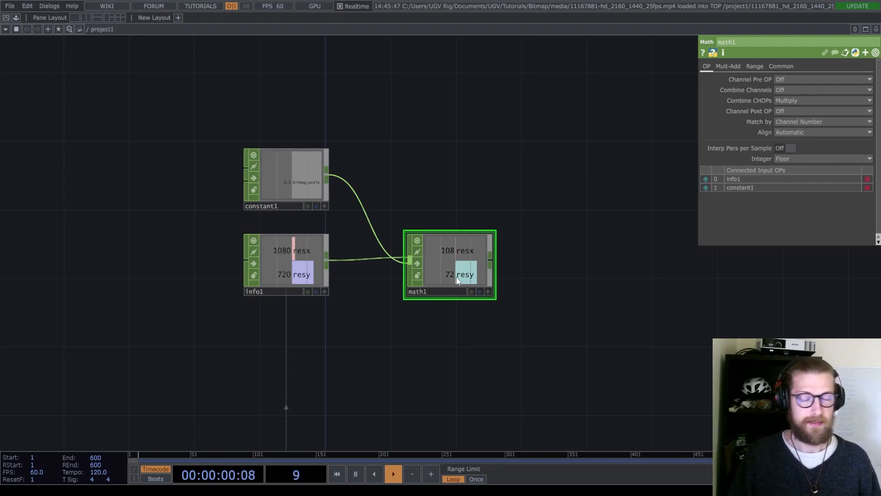
{"action": "left_click_drag", "start_coordinate": [528, 259], "coordinate": [526, 279]}
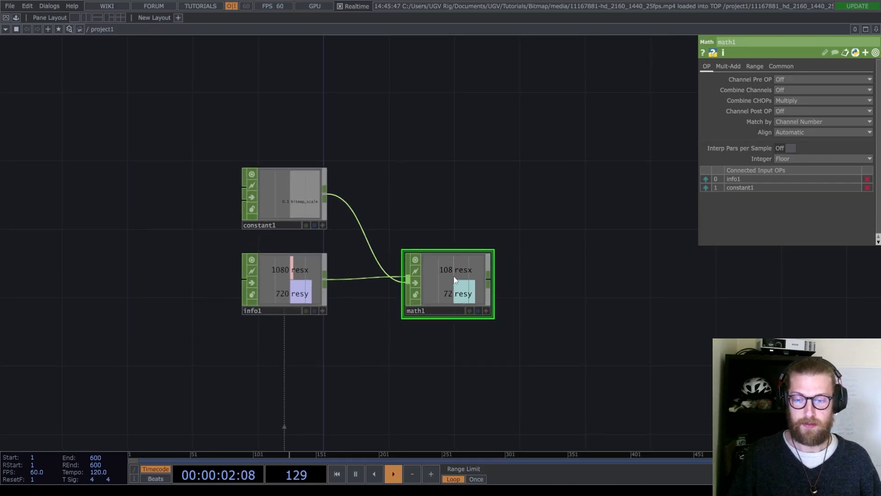
Step: Align math1 with the constant's row and add a Merge CHOP after it
{"action": "left_click_drag", "start_coordinate": [453, 286], "coordinate": [453, 201]}
{"action": "left_click_drag", "start_coordinate": [524, 228], "coordinate": [450, 286]}
{"action": "left_click", "coordinate": [419, 253]}
{"action": "left_click", "coordinate": [503, 247]}
{"action": "type", "text": "mer"}
{"action": "left_click", "coordinate": [522, 160]}
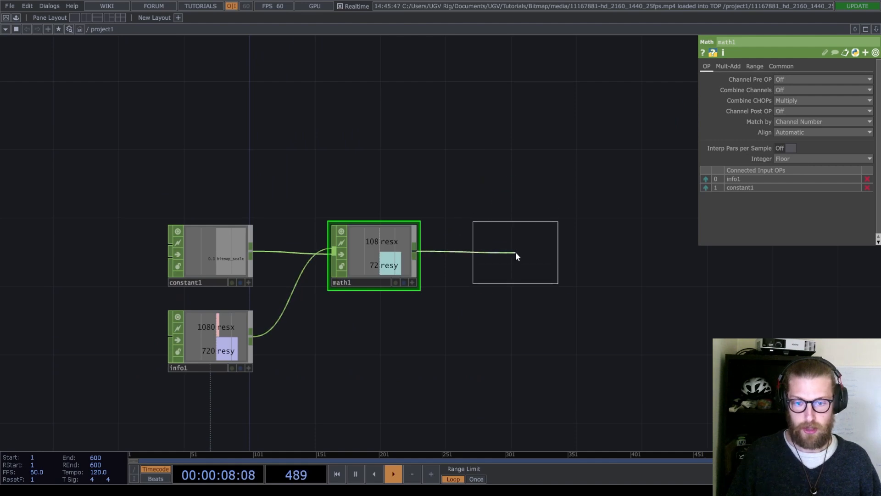
{"action": "left_click", "coordinate": [516, 254]}
Step: Add a Null CHOP after the Merge CHOP and name it params
{"action": "left_click_drag", "start_coordinate": [602, 262], "coordinate": [502, 274]}
{"action": "left_click", "coordinate": [495, 264]}
{"action": "left_click", "coordinate": [548, 265]}
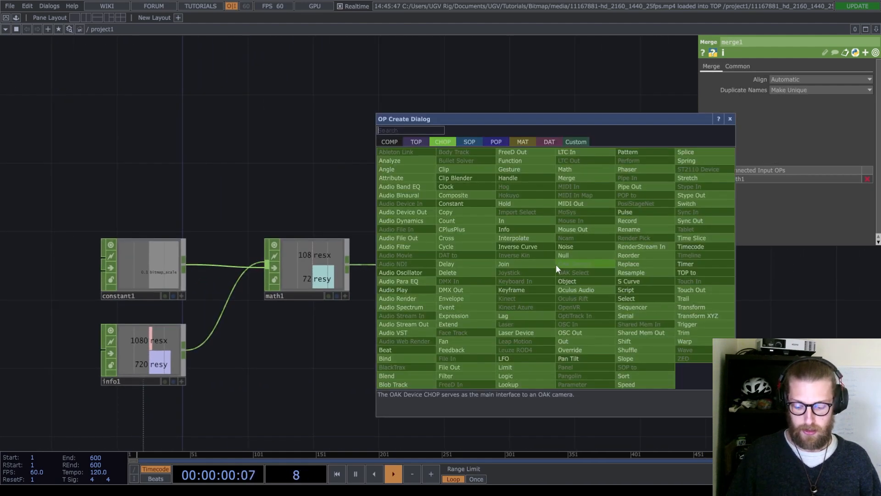
{"action": "left_click", "coordinate": [561, 259]}
{"action": "left_click", "coordinate": [582, 272]}
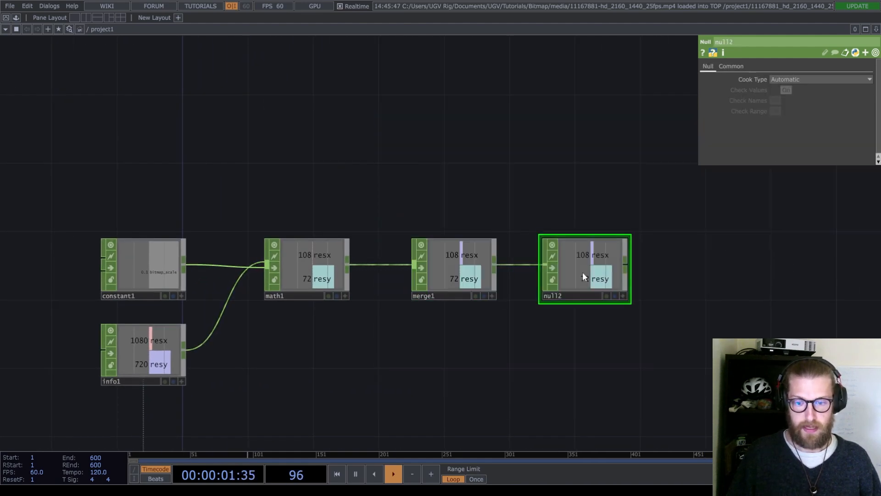
{"action": "double_click", "coordinate": [560, 295]}
{"action": "type", "text": "params"}
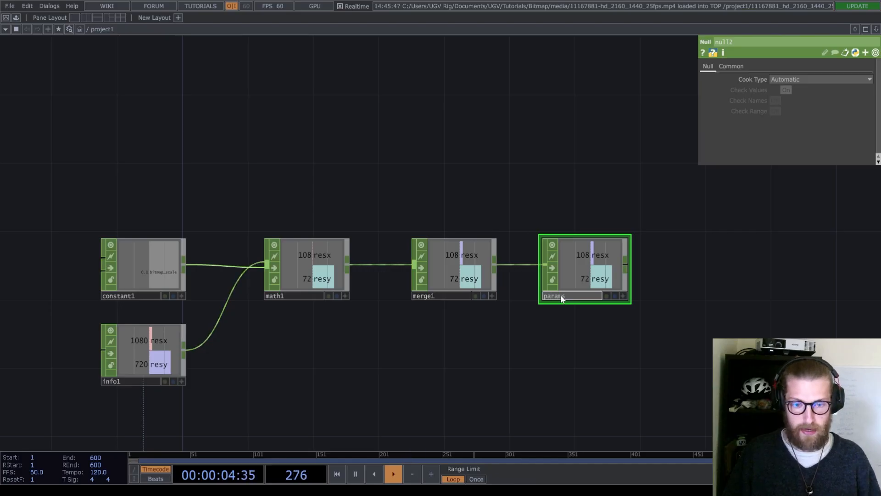
{"action": "key", "text": "Return"}
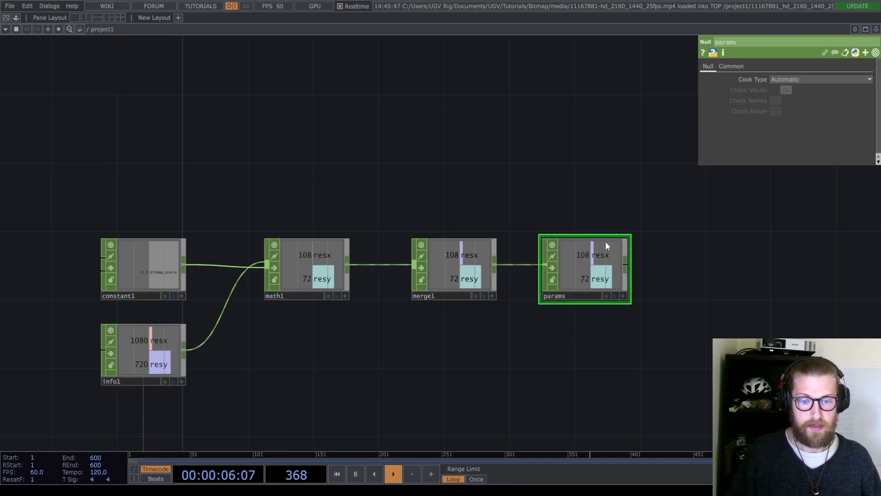
Step: Rename math1's output channels to sresx and sresy, and connect info1 to the Merge CHOP as an additional input
{"action": "left_click_drag", "start_coordinate": [515, 358], "coordinate": [560, 341]}
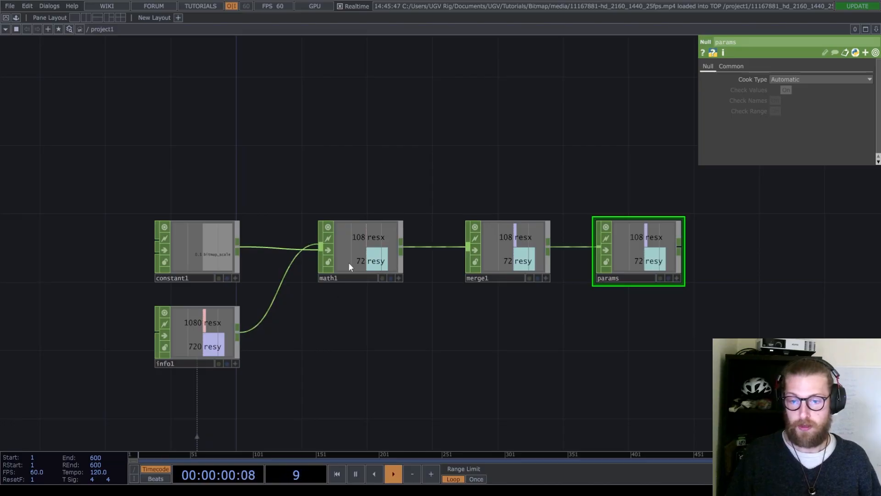
{"action": "left_click", "coordinate": [356, 245]}
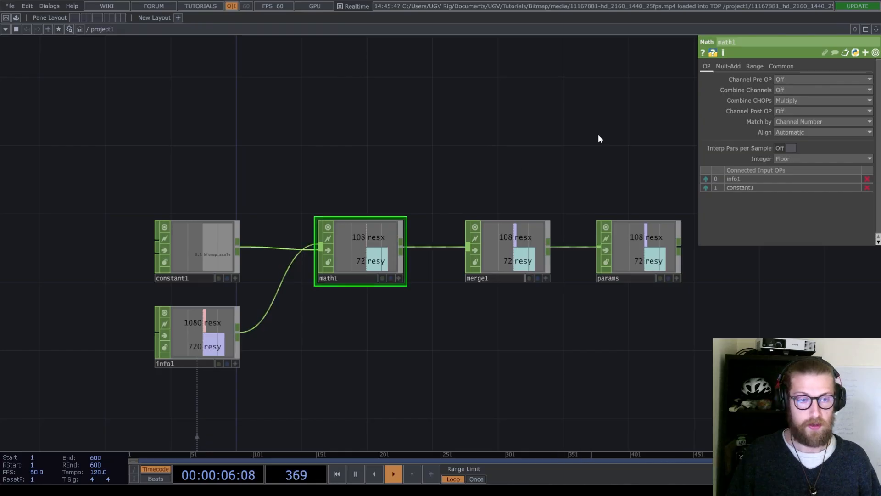
{"action": "left_click", "coordinate": [782, 66]}
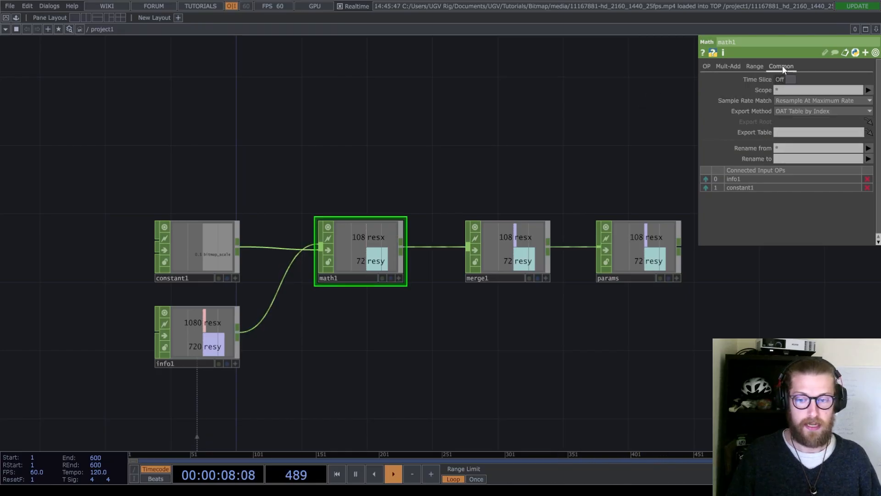
{"action": "left_click", "coordinate": [781, 159]}
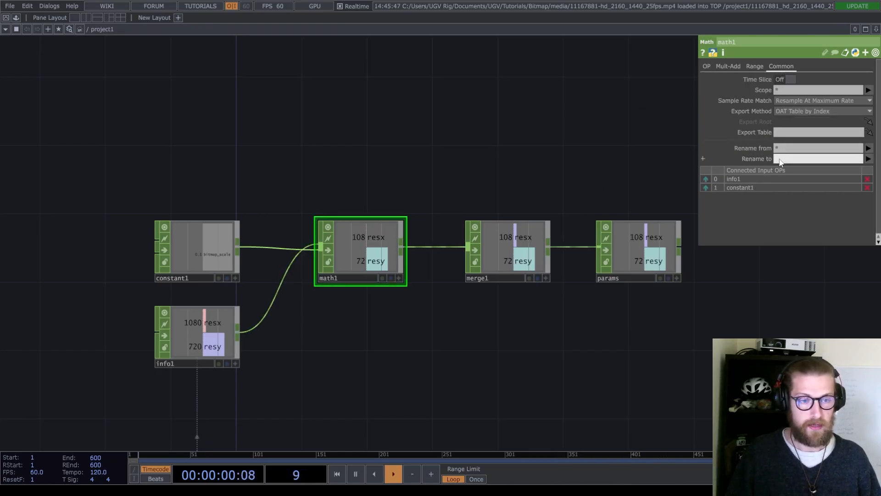
{"action": "type", "text": "sresx srex"}
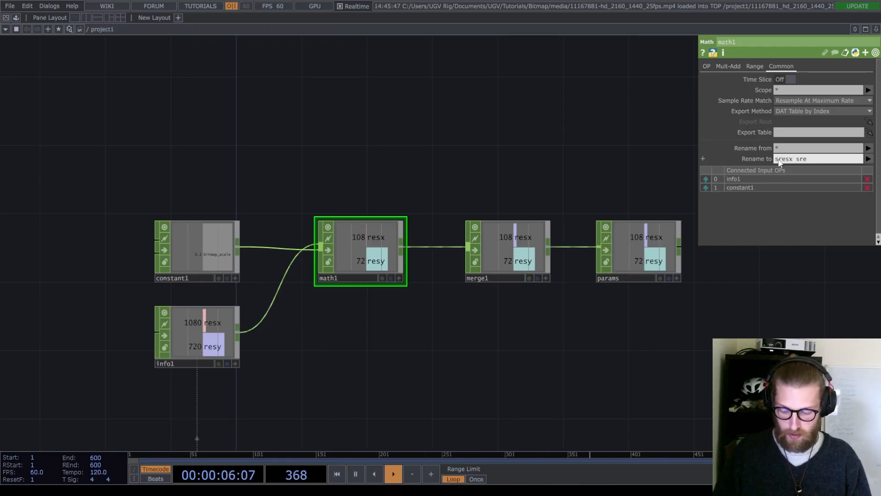
{"action": "key", "text": "Return"}
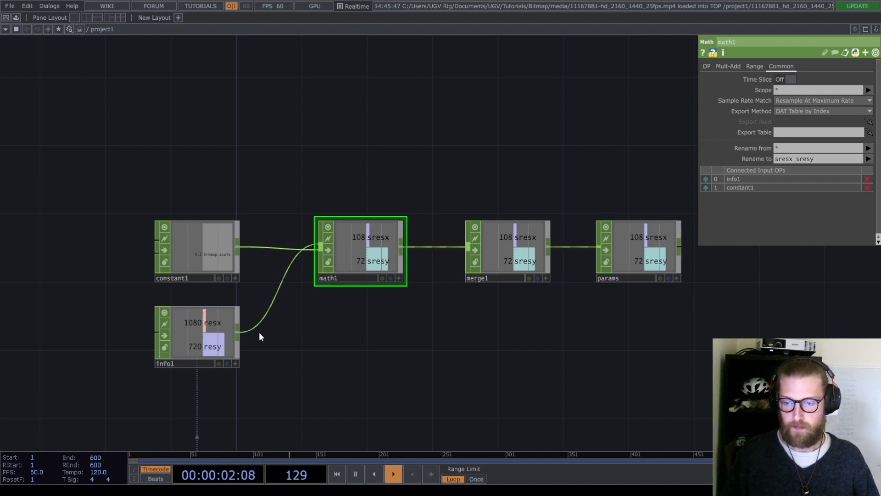
{"action": "left_click_drag", "start_coordinate": [240, 332], "coordinate": [467, 258]}
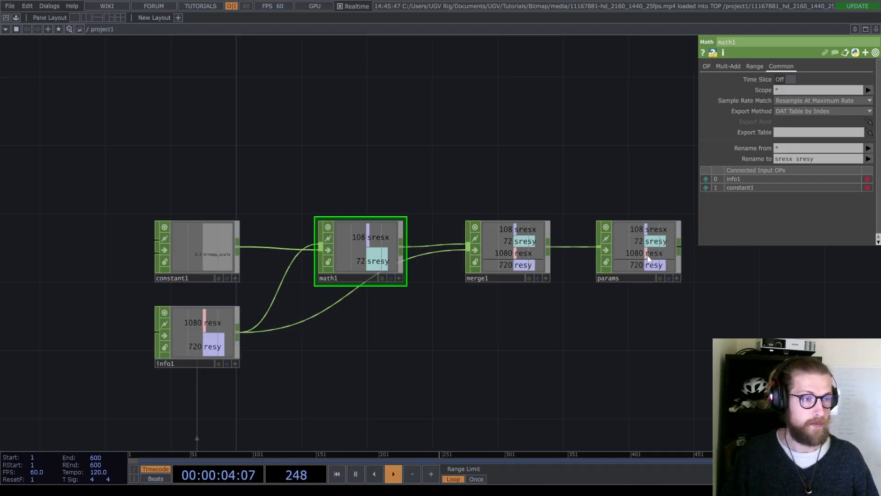
Step: Branch a second Math CHOP off info1 and place it below math1
{"action": "left_click_drag", "start_coordinate": [483, 323], "coordinate": [484, 262]}
{"action": "left_click_drag", "start_coordinate": [242, 273], "coordinate": [326, 327]}
{"action": "type", "text": "ma"}
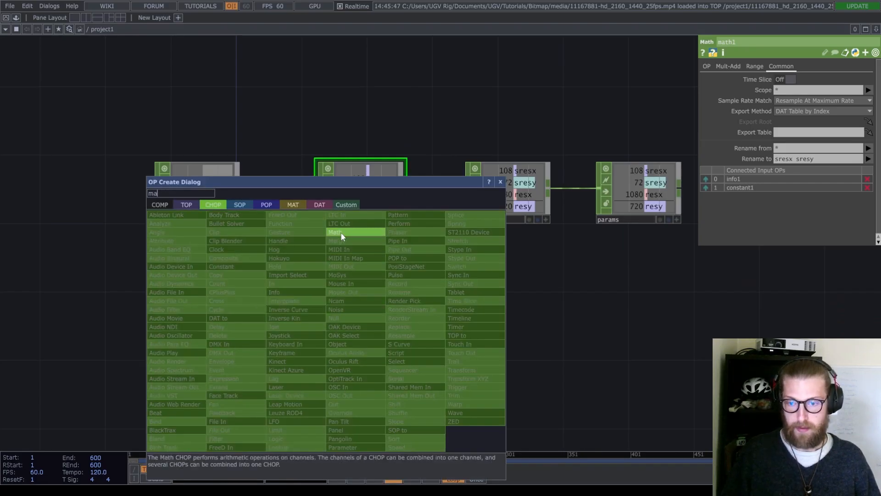
{"action": "left_click", "coordinate": [340, 233]}
{"action": "left_click", "coordinate": [361, 335]}
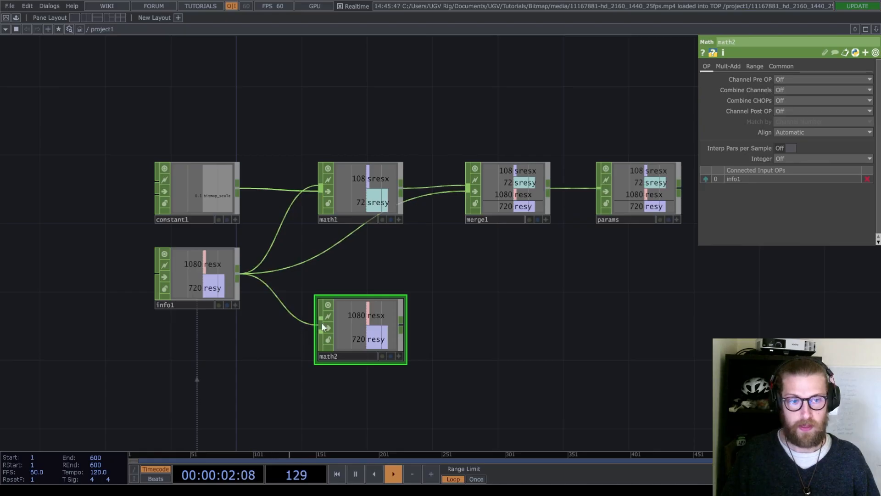
Step: Set math2 to combine its channels by Divide and its Channel Post OP to Inverse
{"action": "left_click", "coordinate": [781, 90]}
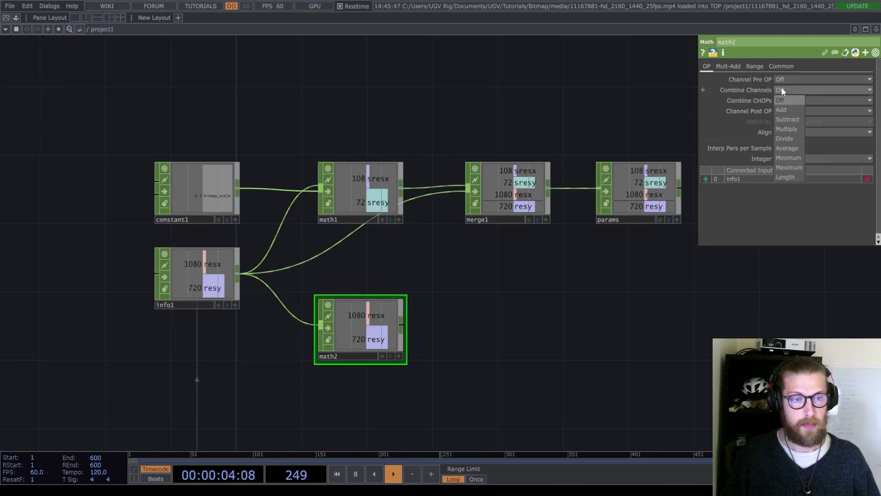
{"action": "left_click", "coordinate": [786, 138]}
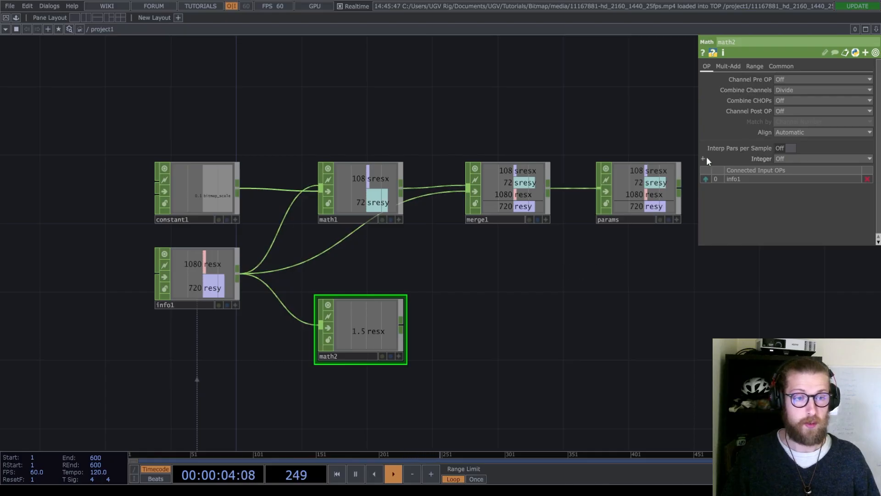
{"action": "left_click", "coordinate": [786, 111]}
{"action": "left_click", "coordinate": [784, 168]}
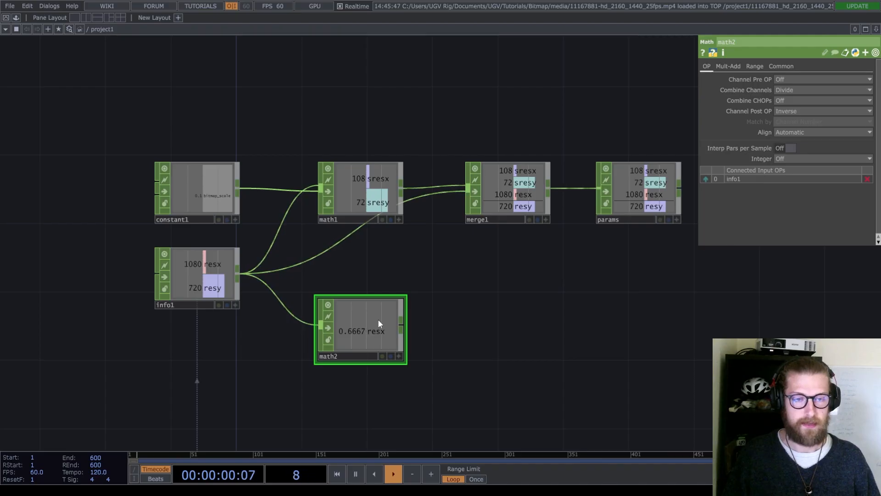
Step: Rename math2's output channel to ratio and connect math2 to the Merge CHOP
{"action": "left_click", "coordinate": [783, 65]}
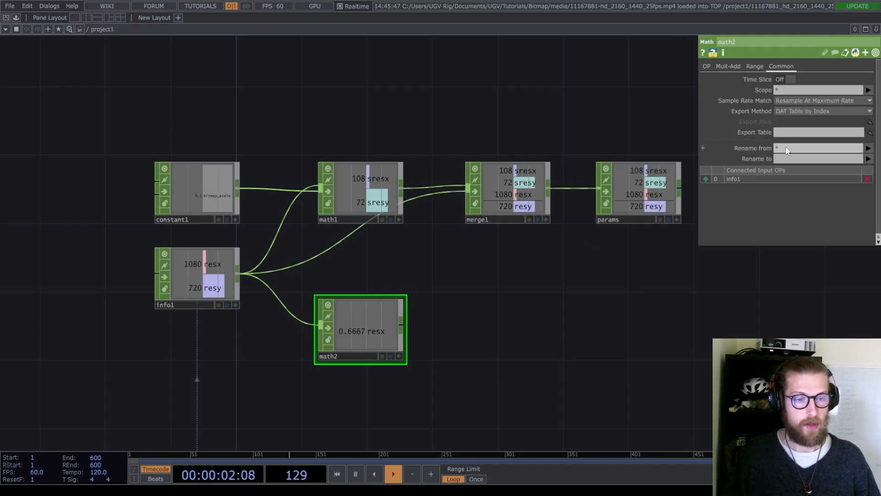
{"action": "type", "text": "ratio"}
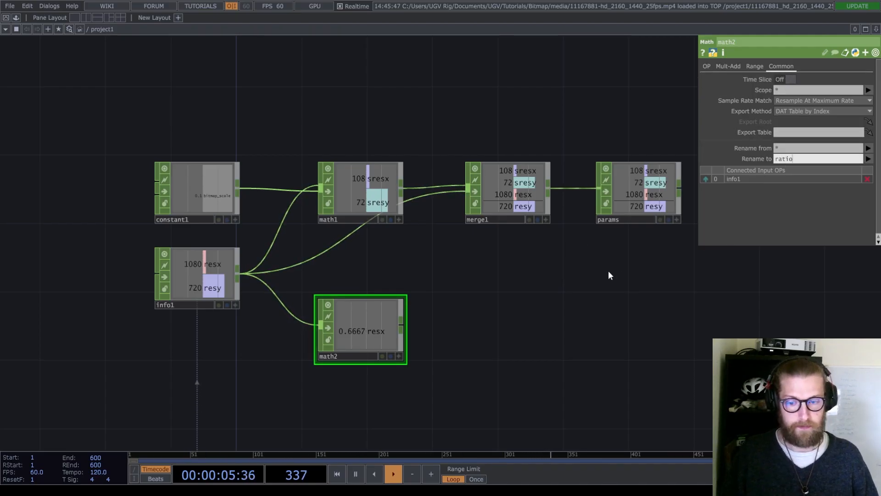
{"action": "key", "text": "Return"}
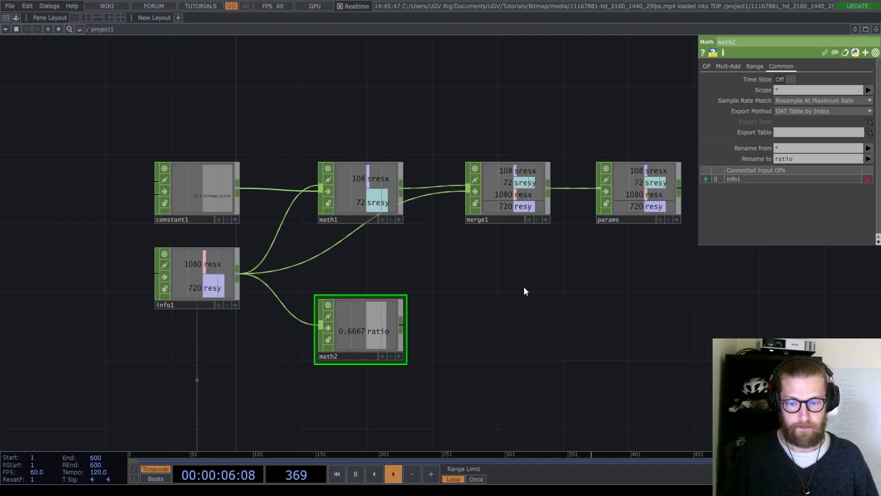
{"action": "left_click_drag", "start_coordinate": [402, 329], "coordinate": [459, 208]}
Step: Move the video and null1 TOPs together farther down, away from the CHOP network
{"action": "left_click_drag", "start_coordinate": [570, 281], "coordinate": [466, 248]}
{"action": "scroll", "coordinate": [462, 254], "scroll_direction": "down", "scroll_amount": 3}
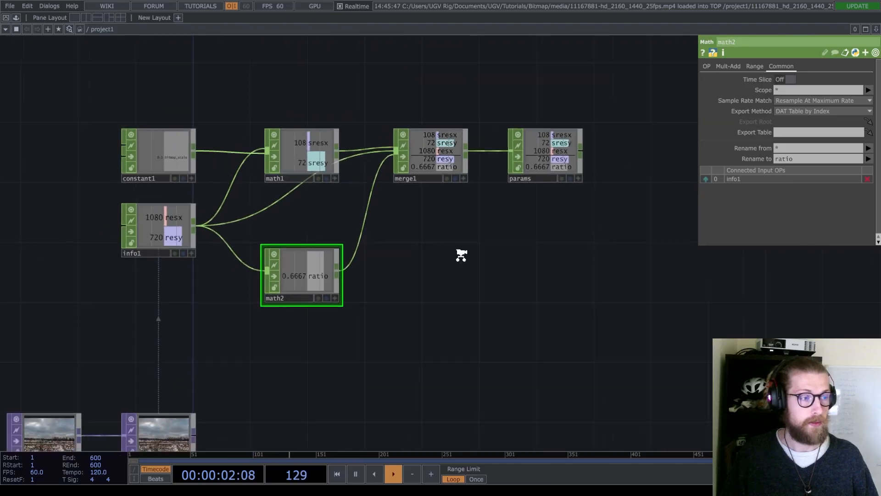
{"action": "left_click_drag", "start_coordinate": [429, 324], "coordinate": [428, 267]}
{"action": "scroll", "coordinate": [428, 266], "scroll_direction": "down", "scroll_amount": 5}
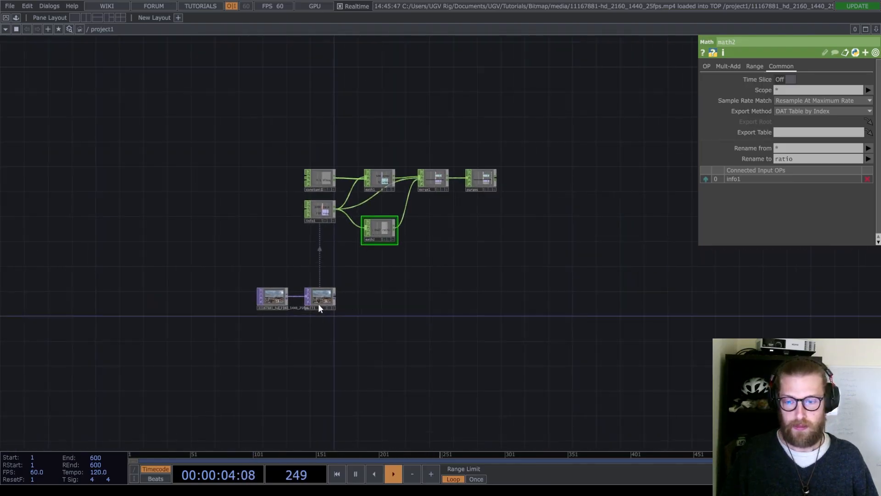
{"action": "left_click", "coordinate": [320, 304]}
{"action": "left_click", "coordinate": [272, 297], "text": "ctrl"}
{"action": "left_click_drag", "start_coordinate": [273, 297], "coordinate": [273, 352]}
Step: Add a Resolution TOP after null1
{"action": "scroll", "coordinate": [354, 358], "scroll_direction": "up", "scroll_amount": 3}
{"action": "scroll", "coordinate": [353, 359], "scroll_direction": "up", "scroll_amount": 1}
{"action": "left_click_drag", "start_coordinate": [354, 359], "coordinate": [328, 354]}
{"action": "right_click", "coordinate": [294, 344]}
{"action": "type", "text": "res"}
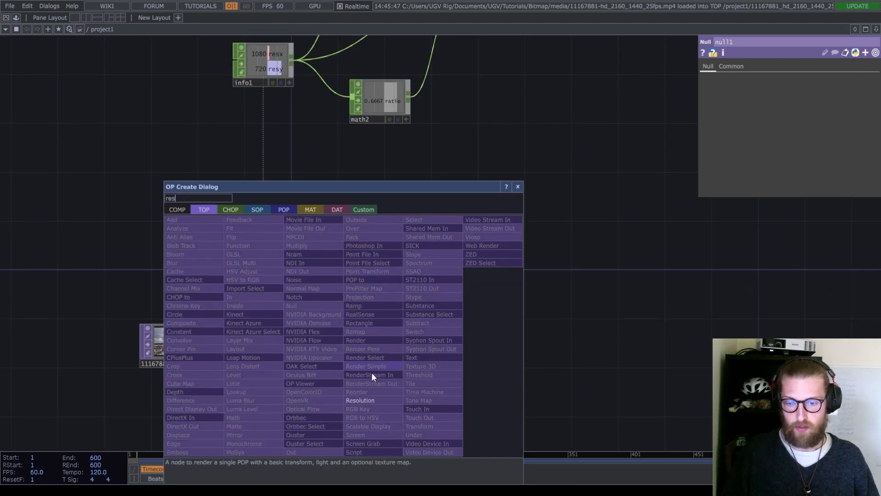
{"action": "left_click", "coordinate": [365, 401]}
{"action": "left_click", "coordinate": [359, 352]}
Step: Set the Resolution TOP's Output Resolution to Custom Resolution
{"action": "left_click_drag", "start_coordinate": [421, 258], "coordinate": [342, 291]}
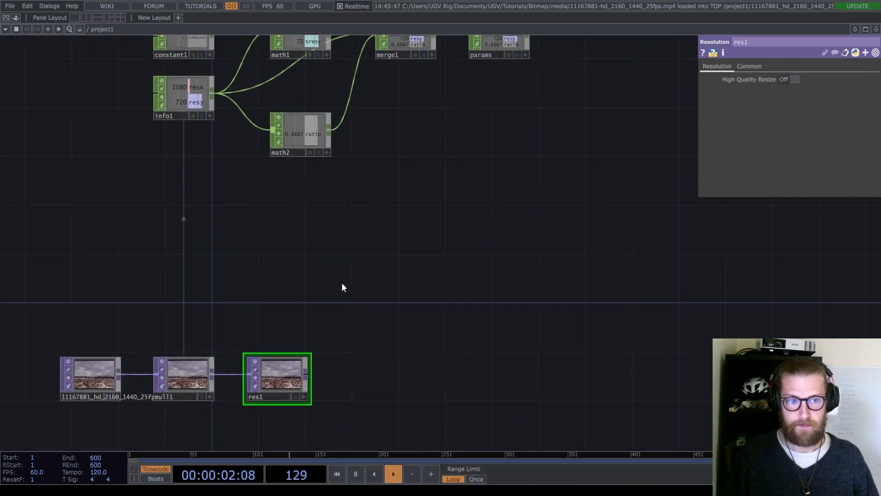
{"action": "left_click", "coordinate": [749, 66]}
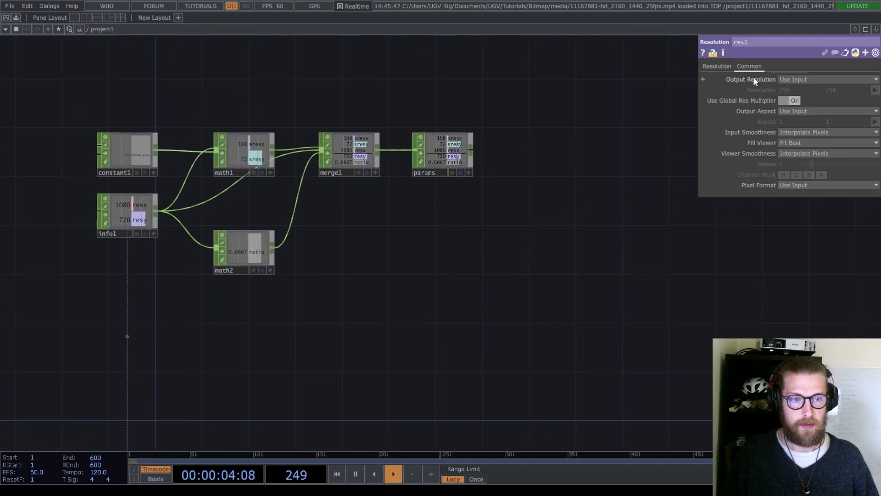
{"action": "left_click", "coordinate": [794, 79]}
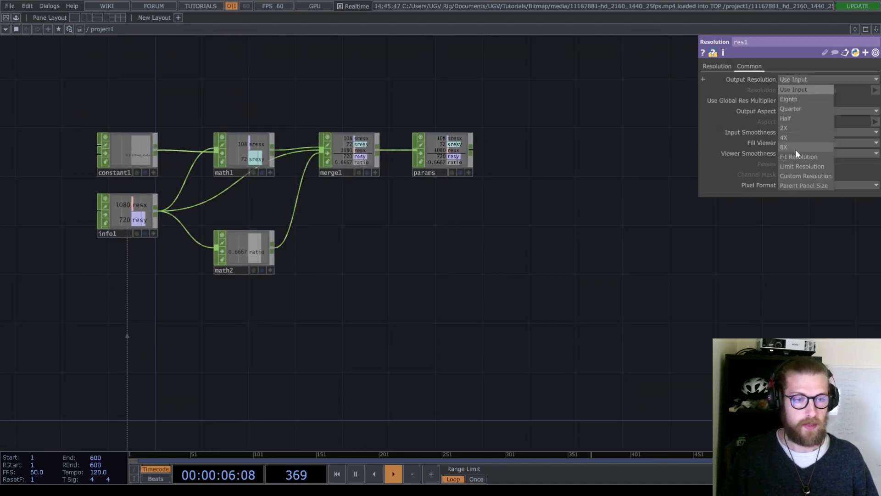
{"action": "left_click", "coordinate": [797, 177]}
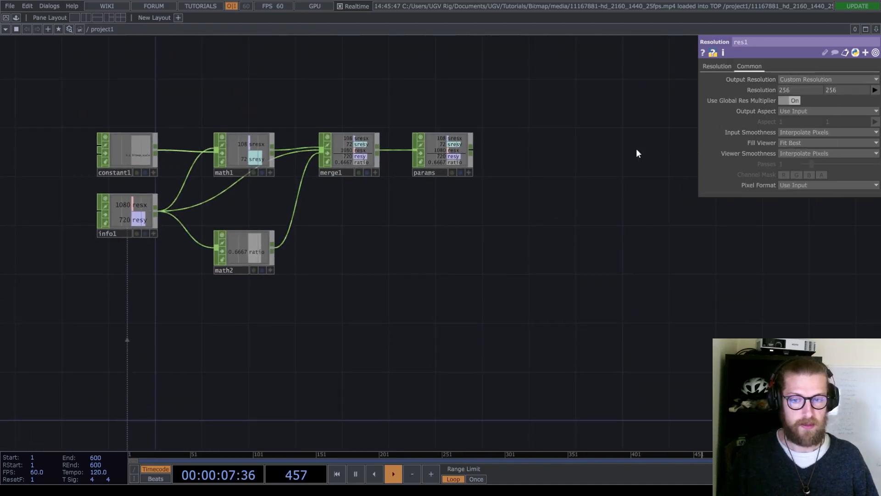
Step: Link the Resolution TOP's width and height to the params channels sresx and sresy as CHOP references
{"action": "left_click", "coordinate": [468, 173]}
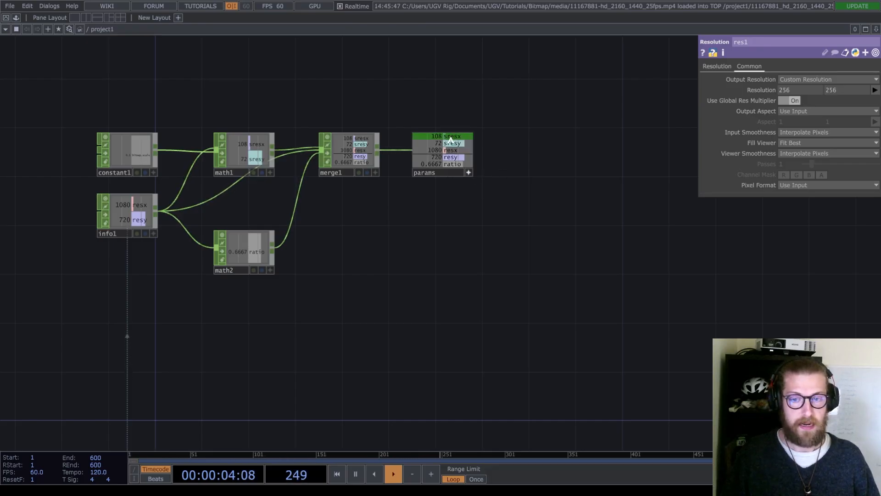
{"action": "left_click_drag", "start_coordinate": [450, 139], "coordinate": [464, 136]}
{"action": "left_click_drag", "start_coordinate": [618, 124], "coordinate": [796, 93]}
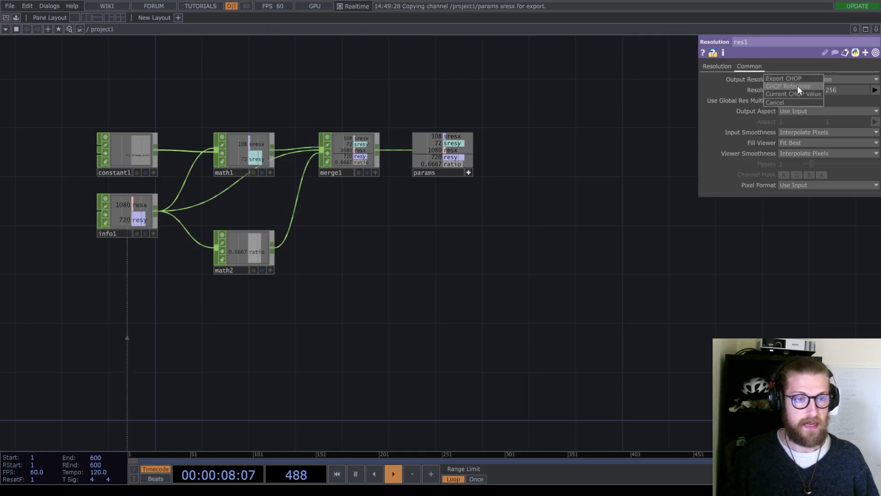
{"action": "left_click", "coordinate": [798, 85]}
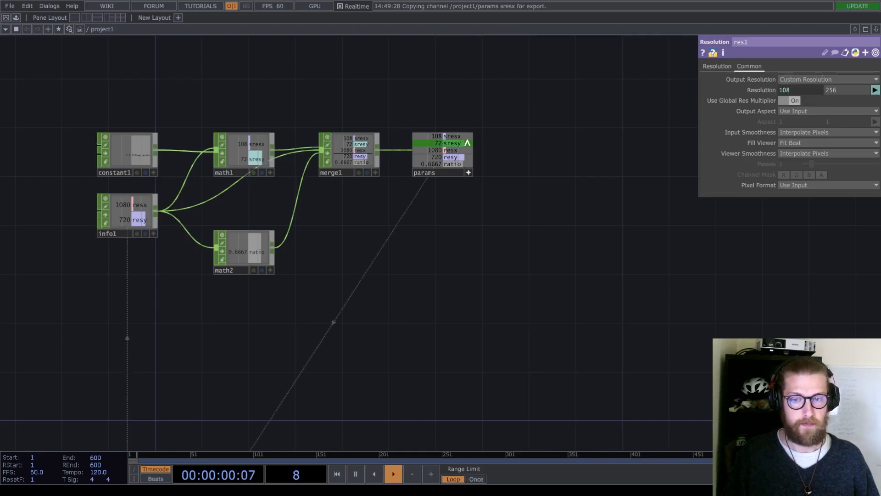
{"action": "left_click_drag", "start_coordinate": [456, 146], "coordinate": [842, 92]}
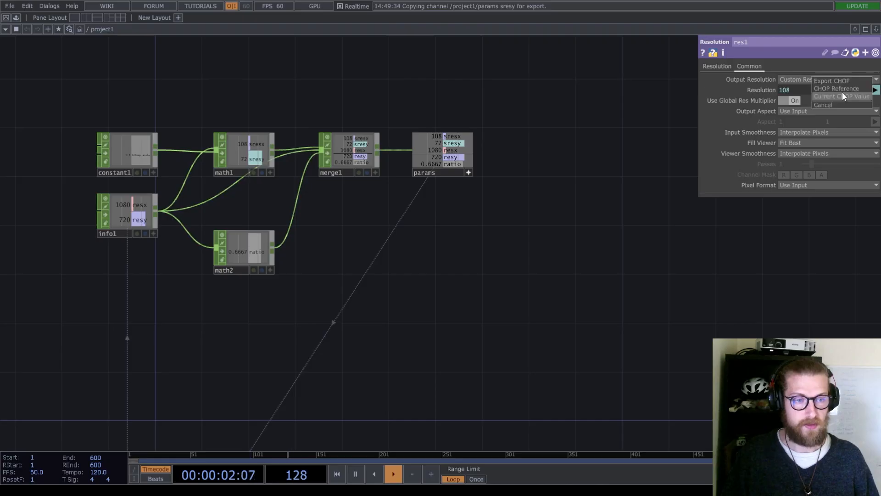
{"action": "left_click", "coordinate": [844, 89]}
Step: Set the Resolution TOP's Pixel Format to 32-bit float (RGBA)
{"action": "left_click_drag", "start_coordinate": [459, 320], "coordinate": [517, 169]}
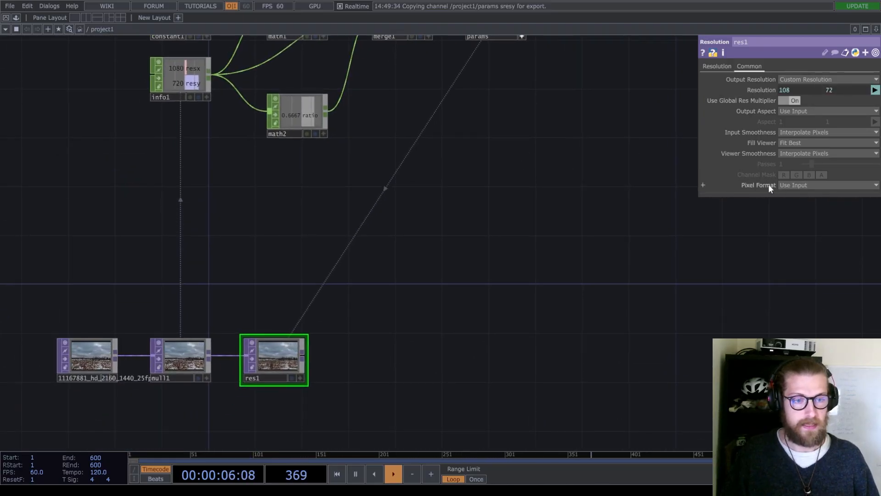
{"action": "left_click", "coordinate": [792, 184]}
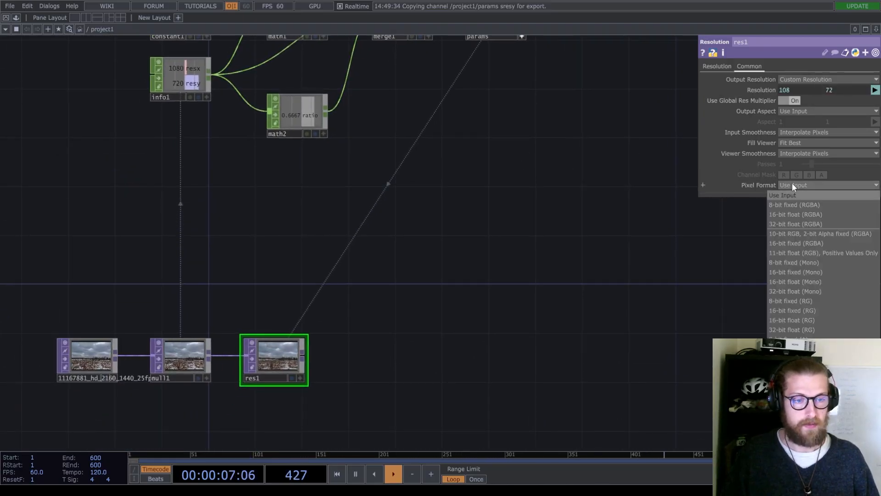
{"action": "left_click", "coordinate": [786, 226]}
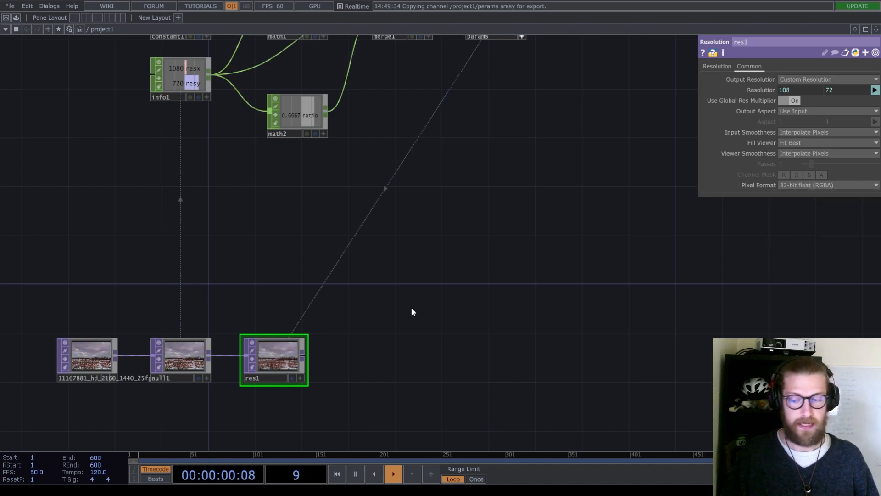
Step: Add a Monochrome TOP after the Resolution TOP res1
{"action": "left_click_drag", "start_coordinate": [302, 356], "coordinate": [367, 348]}
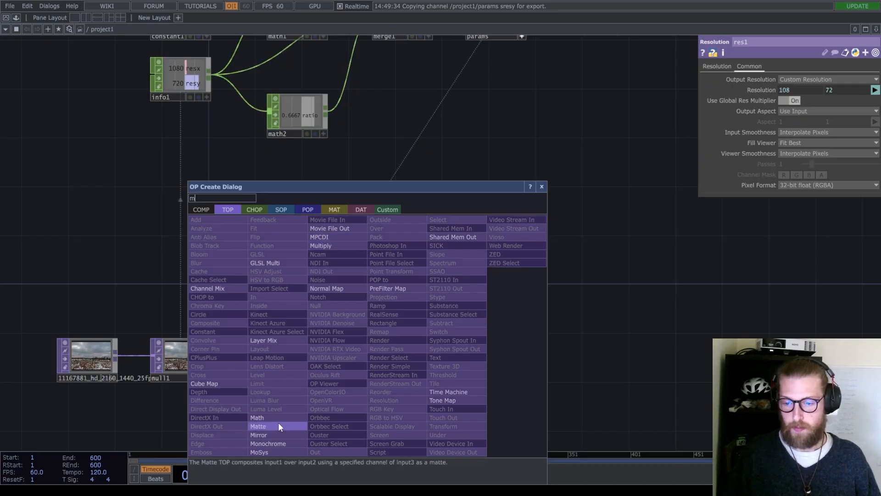
{"action": "left_click", "coordinate": [278, 418]}
{"action": "left_click", "coordinate": [366, 361]}
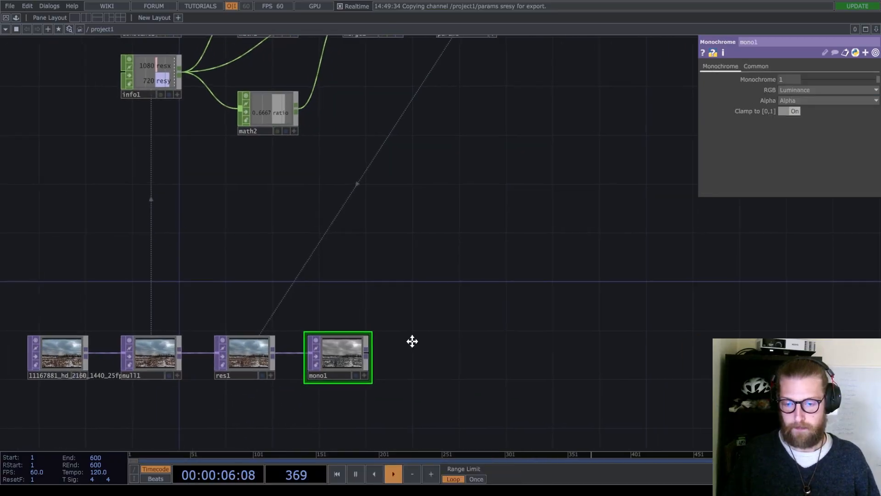
Step: Add a Math TOP after the Monochrome TOP mono1
{"action": "left_click_drag", "start_coordinate": [352, 358], "coordinate": [394, 353]}
{"action": "type", "text": "ma"}
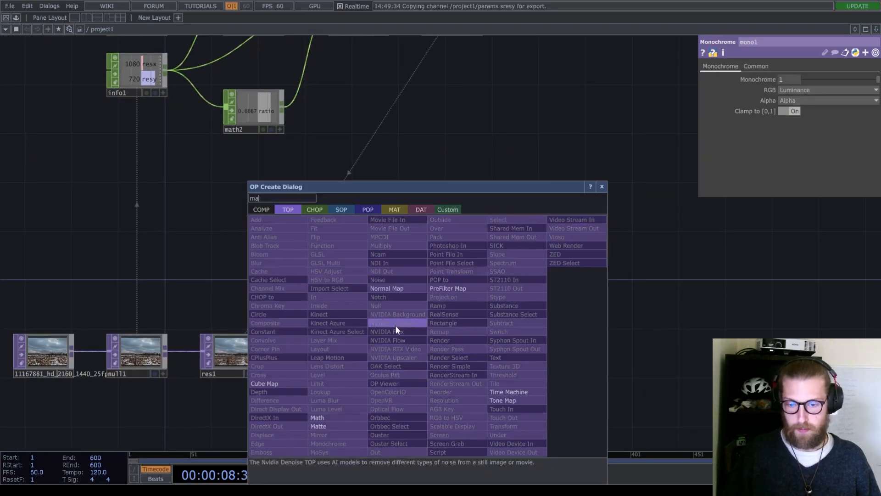
{"action": "left_click", "coordinate": [336, 418]}
{"action": "left_click", "coordinate": [415, 356]}
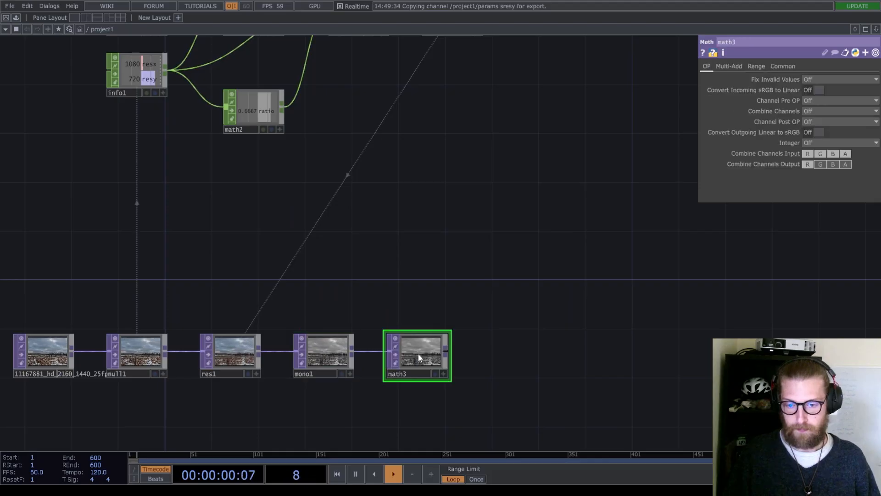
Step: Add a Ramp TOP below math2, between the CHOP network and the video chain
{"action": "scroll", "coordinate": [458, 329], "scroll_direction": "down", "scroll_amount": 4}
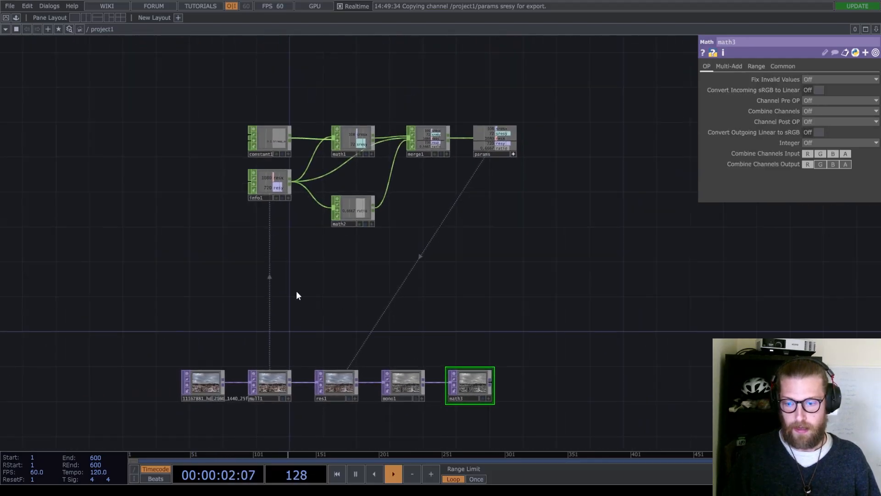
{"action": "left_click_drag", "start_coordinate": [319, 282], "coordinate": [303, 292]}
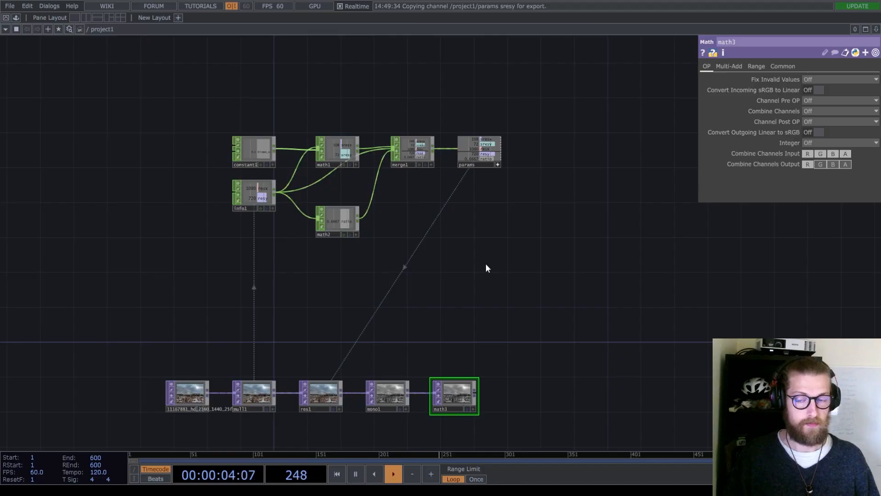
{"action": "key", "text": "Tab"}
{"action": "type", "text": "ra"}
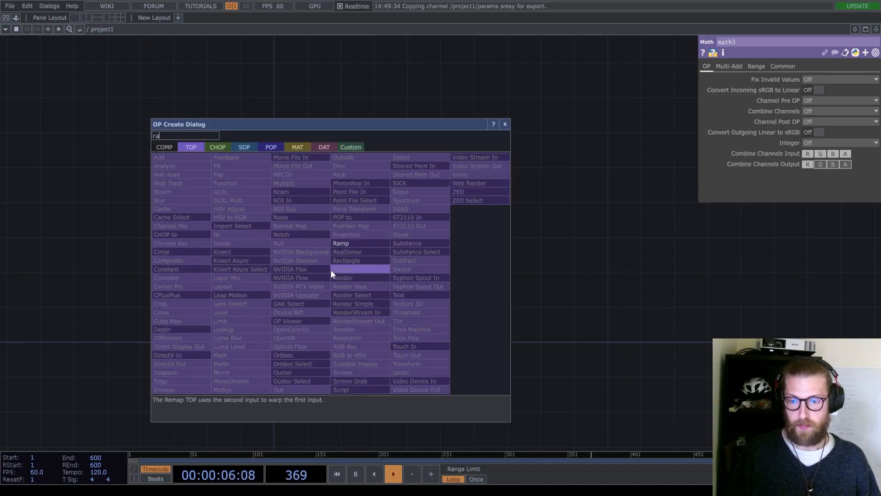
{"action": "left_click", "coordinate": [347, 245]}
{"action": "left_click", "coordinate": [337, 275]}
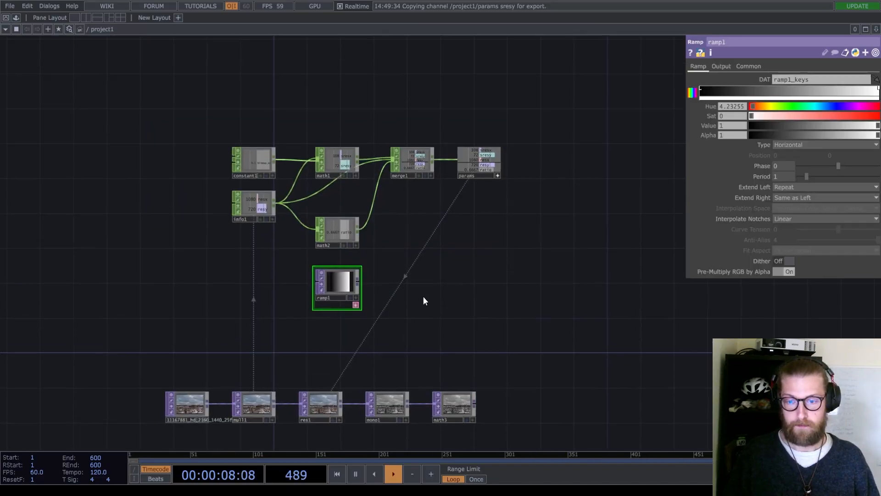
Step: Link the Ramp TOP's resolution width and height to the params channels sresx and sresy as CHOP references
{"action": "left_click_drag", "start_coordinate": [431, 276], "coordinate": [405, 297]}
{"action": "left_click", "coordinate": [750, 67]}
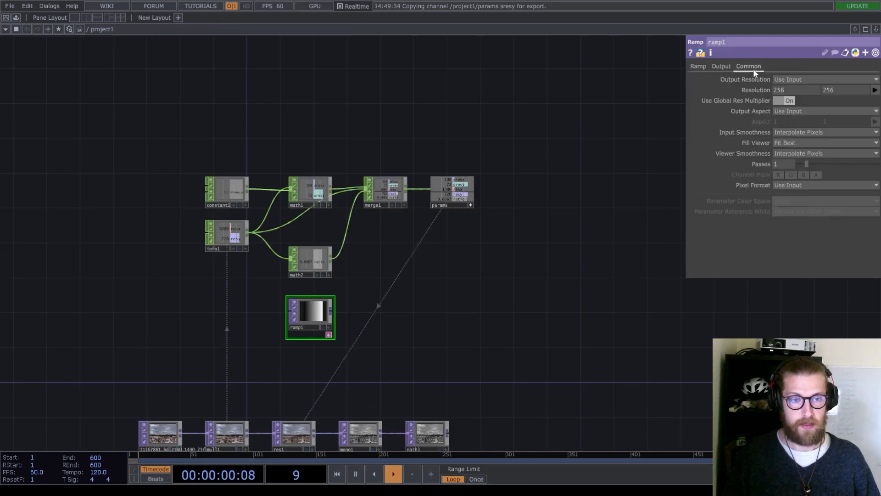
{"action": "scroll", "coordinate": [442, 222], "scroll_direction": "up", "scroll_amount": 3}
{"action": "left_click_drag", "start_coordinate": [479, 138], "coordinate": [787, 90]}
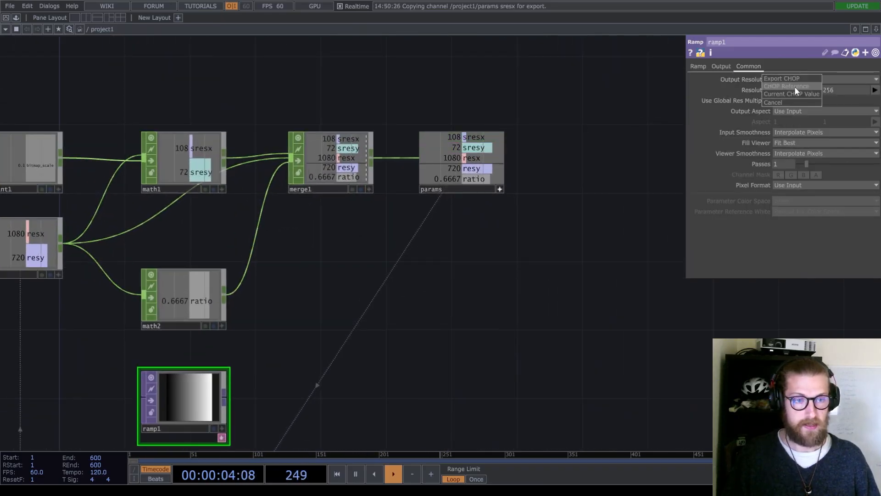
{"action": "left_click", "coordinate": [795, 86]}
{"action": "left_click_drag", "start_coordinate": [478, 148], "coordinate": [847, 91]}
{"action": "left_click", "coordinate": [849, 87]}
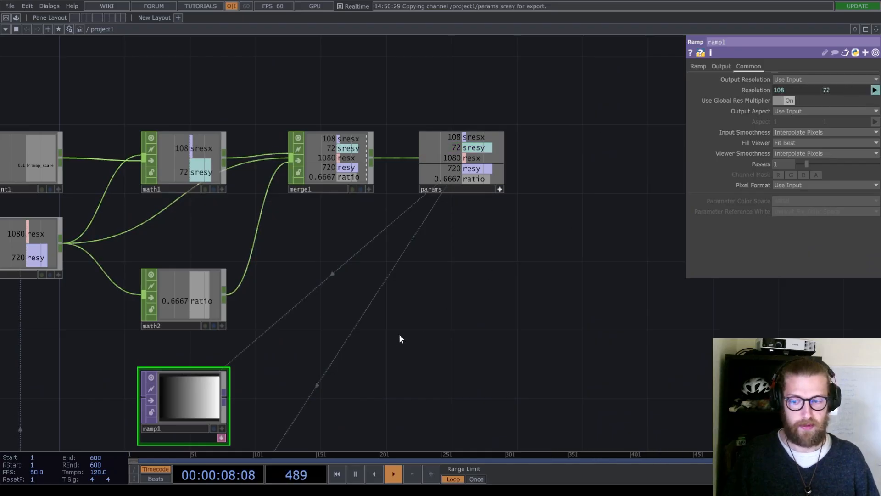
Step: Set the Ramp TOP's Pixel Format to 32-bit float (RGBA)
{"action": "left_click_drag", "start_coordinate": [419, 321], "coordinate": [436, 243]}
{"action": "scroll", "coordinate": [437, 243], "scroll_direction": "down", "scroll_amount": 5}
{"action": "left_click", "coordinate": [789, 184]}
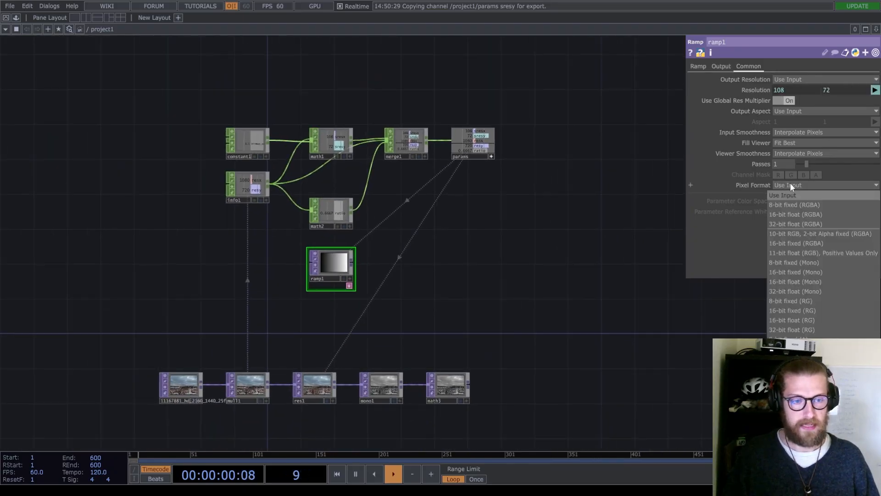
{"action": "left_click", "coordinate": [792, 223]}
Step: Duplicate the Ramp TOP, place the copy below ramp1, and set the copy's Type to Vertical
{"action": "left_click_drag", "start_coordinate": [515, 247], "coordinate": [510, 257]}
{"action": "key", "text": "ctrl+c"}
{"action": "key", "text": "ctrl+v"}
{"action": "left_click", "coordinate": [333, 328]}
{"action": "left_click", "coordinate": [698, 67]}
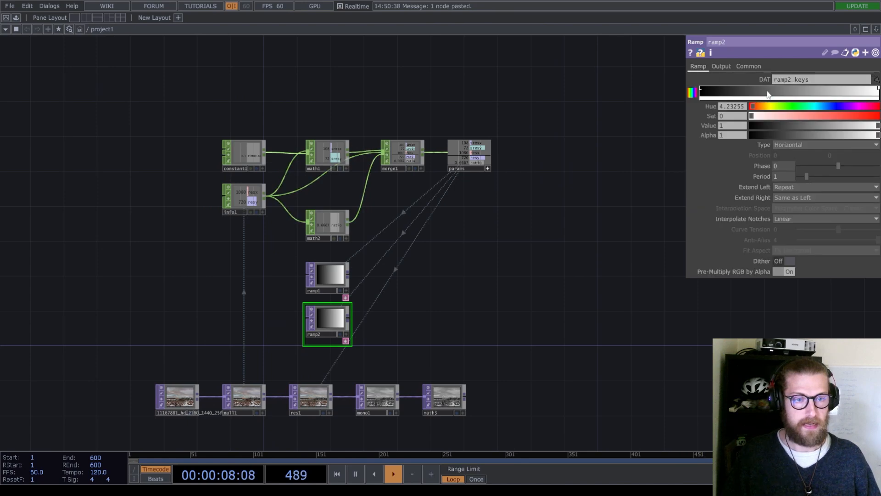
{"action": "left_click", "coordinate": [789, 144]}
{"action": "left_click", "coordinate": [789, 156]}
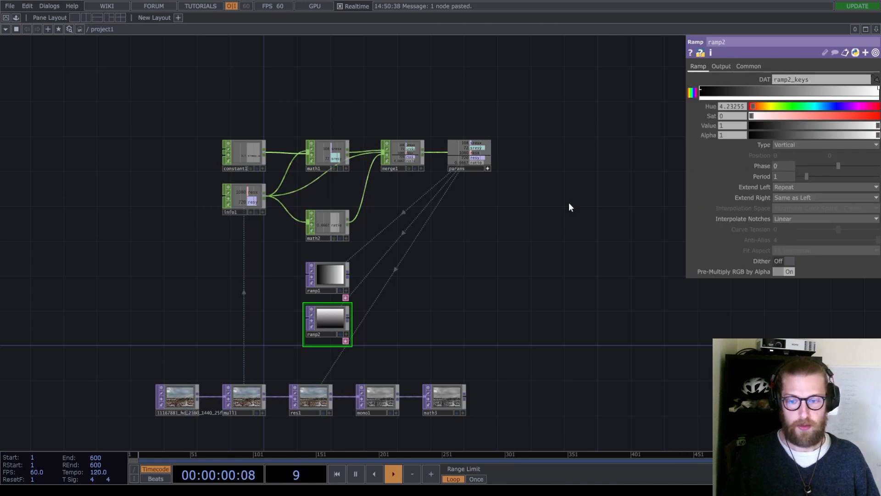
Step: Add a Reorder TOP after ramp1 and connect ramp2 as its second input
{"action": "left_click", "coordinate": [348, 274]}
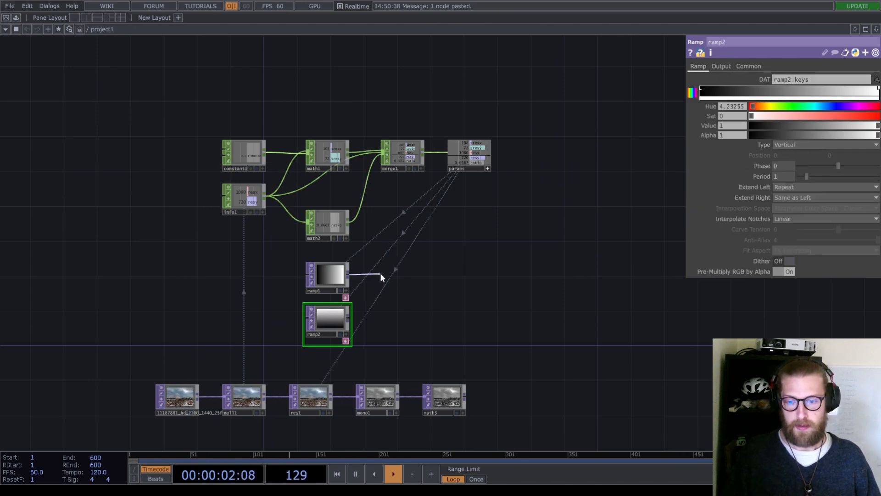
{"action": "left_click", "coordinate": [384, 272]}
{"action": "type", "text": "re"}
{"action": "left_click", "coordinate": [415, 330]}
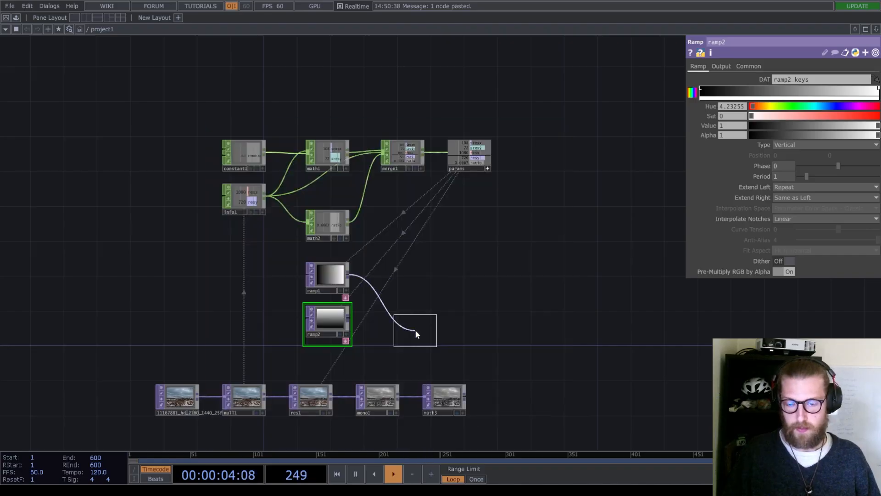
{"action": "left_click", "coordinate": [392, 281]}
{"action": "scroll", "coordinate": [365, 311], "scroll_direction": "up", "scroll_amount": 2}
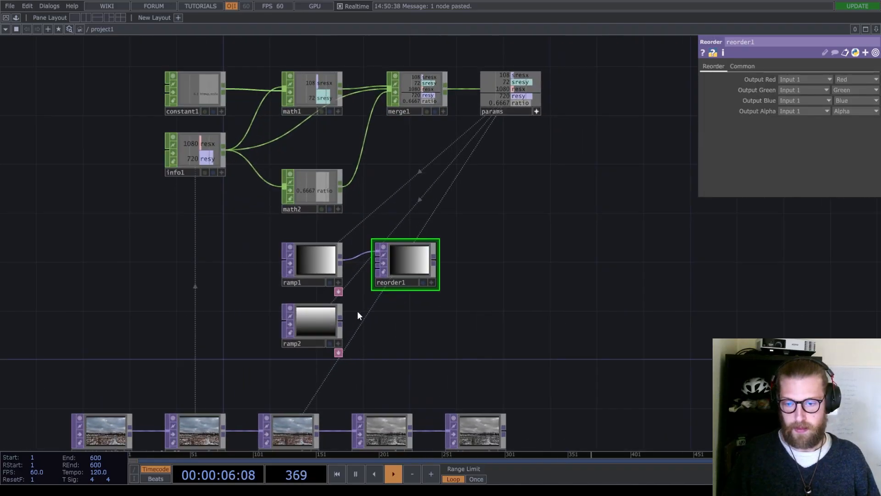
{"action": "left_click_drag", "start_coordinate": [346, 317], "coordinate": [358, 258]}
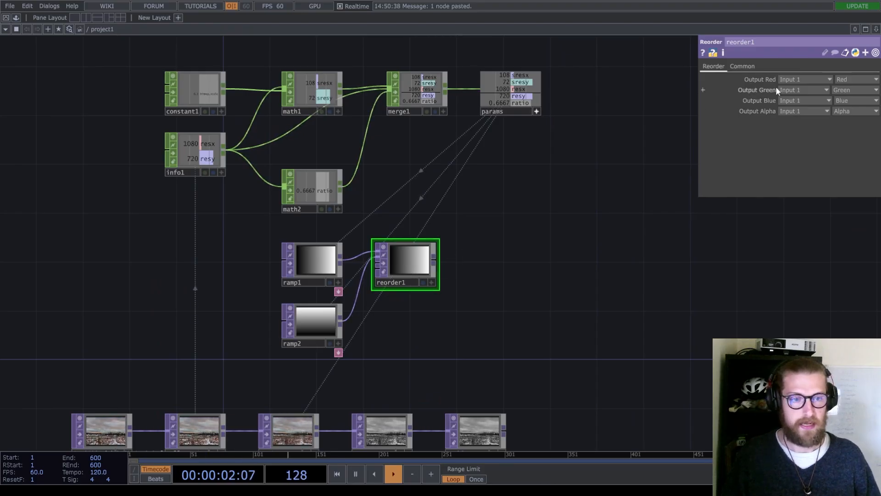
Step: Set the Reorder TOP's Output Green to Input 2 and its Output Blue channel to Zero
{"action": "left_click", "coordinate": [790, 90]}
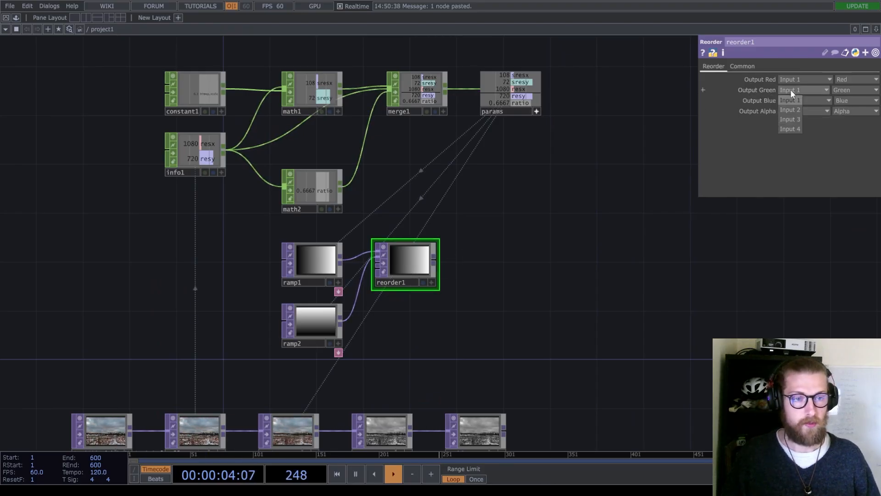
{"action": "left_click", "coordinate": [793, 109]}
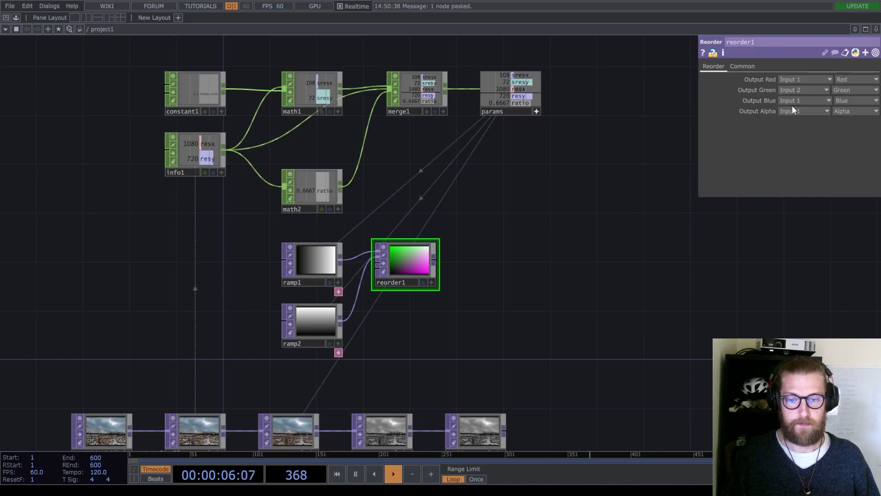
{"action": "left_click", "coordinate": [843, 99]}
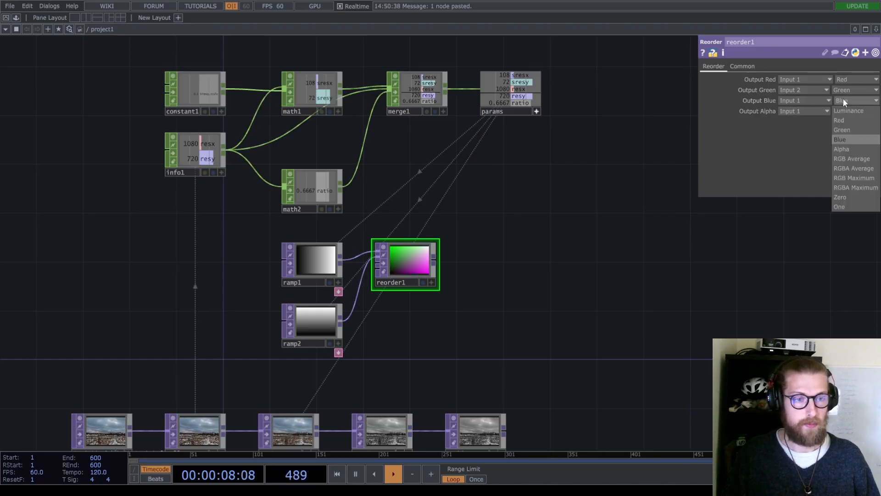
{"action": "left_click", "coordinate": [847, 198]}
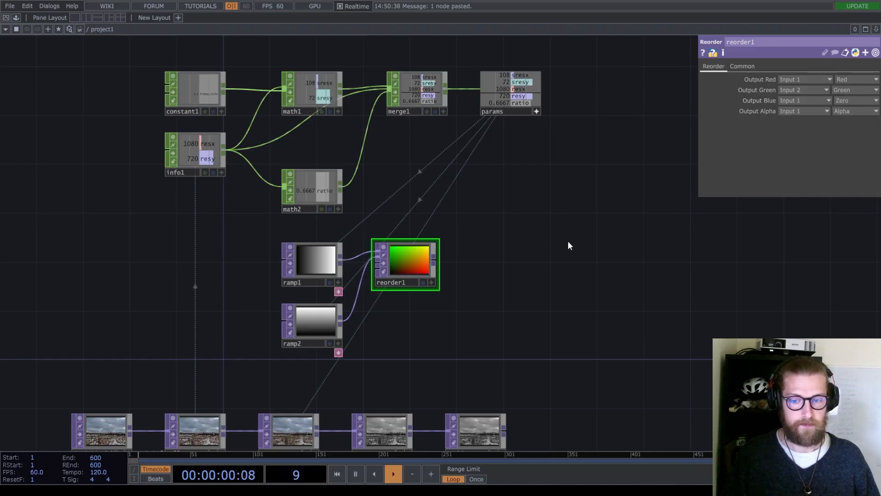
Step: Make the Reorder TOP's viewer active and display its contents as points
{"action": "scroll", "coordinate": [421, 255], "scroll_direction": "up", "scroll_amount": 3}
{"action": "scroll", "coordinate": [408, 263], "scroll_direction": "down", "scroll_amount": 1}
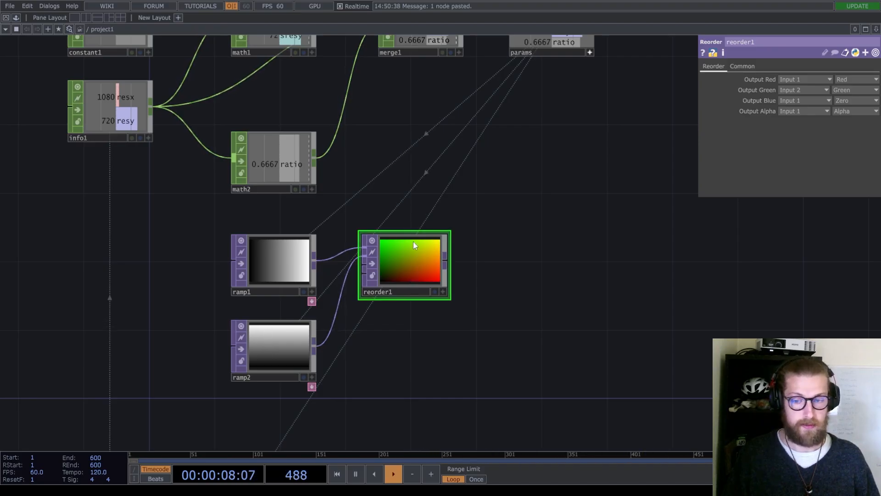
{"action": "scroll", "coordinate": [412, 256], "scroll_direction": "up", "scroll_amount": 3}
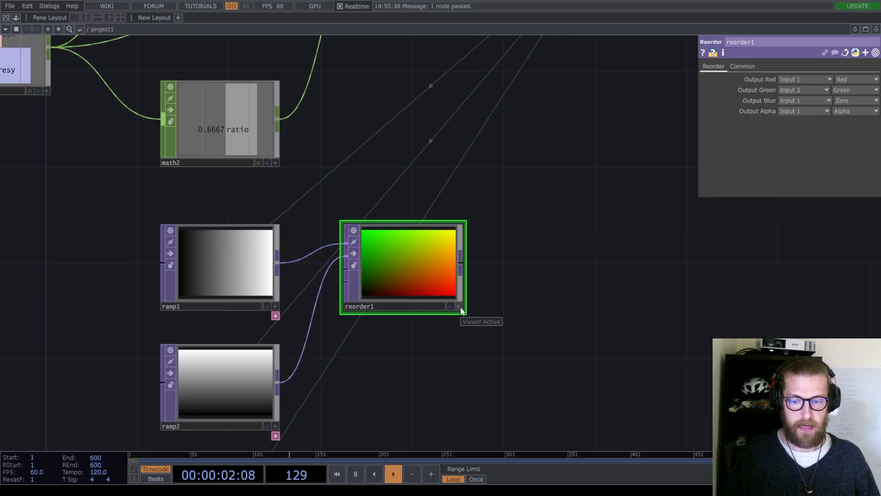
{"action": "left_click", "coordinate": [461, 307]}
{"action": "right_click", "coordinate": [420, 261]}
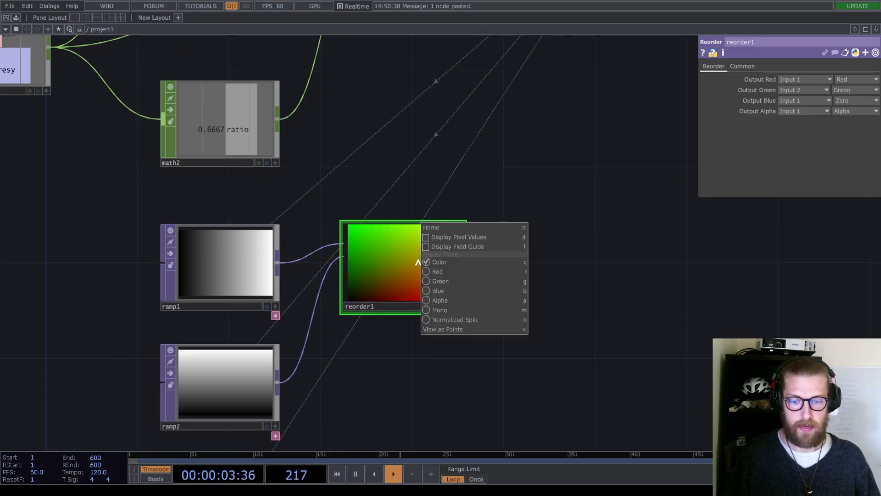
{"action": "left_click", "coordinate": [457, 330]}
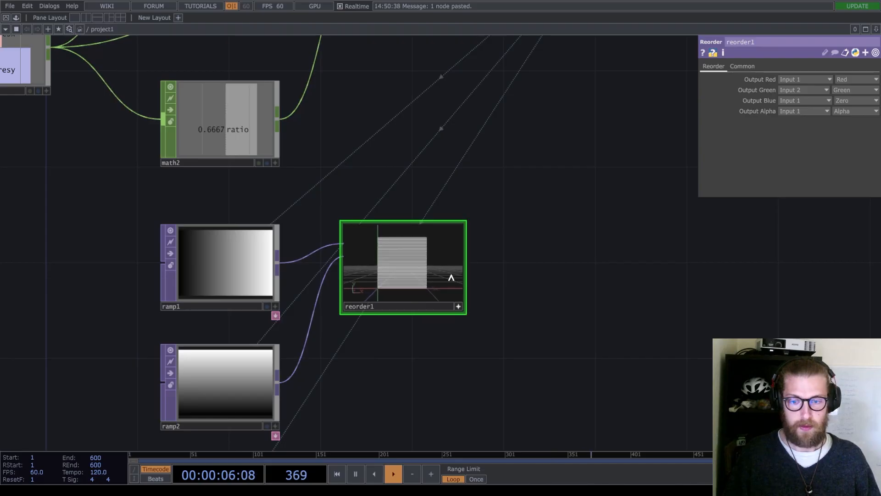
Step: Examine the Reorder TOP's point grid relative to the axes and compare it with the video TOP chain
{"action": "scroll", "coordinate": [430, 276], "scroll_direction": "up", "scroll_amount": 5}
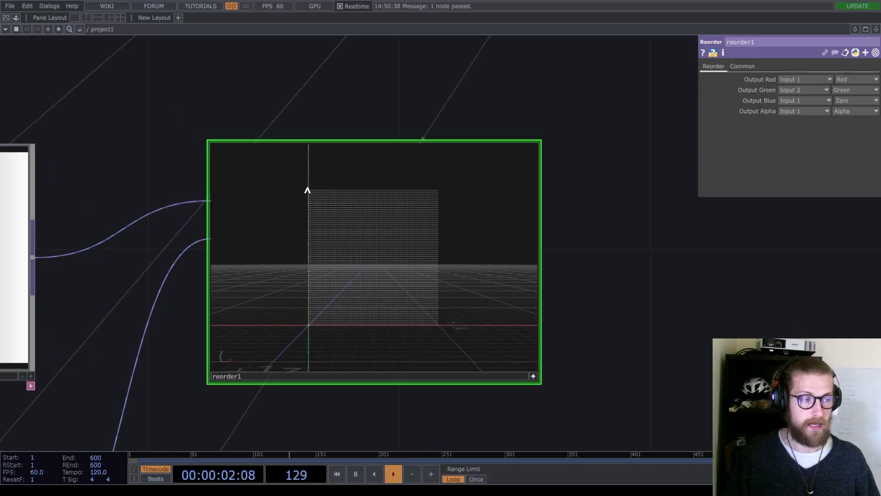
{"action": "left_click_drag", "start_coordinate": [402, 390], "coordinate": [399, 324]}
{"action": "middle_click_drag", "start_coordinate": [399, 324], "coordinate": [390, 345]}
{"action": "left_click_drag", "start_coordinate": [390, 345], "coordinate": [386, 300]}
{"action": "left_click_drag", "start_coordinate": [497, 282], "coordinate": [492, 276]}
{"action": "left_click", "coordinate": [490, 271]}
{"action": "middle_click_drag", "start_coordinate": [449, 315], "coordinate": [449, 350]}
{"action": "left_click_drag", "start_coordinate": [448, 351], "coordinate": [429, 291]}
{"action": "middle_click_drag", "start_coordinate": [428, 291], "coordinate": [423, 311]}
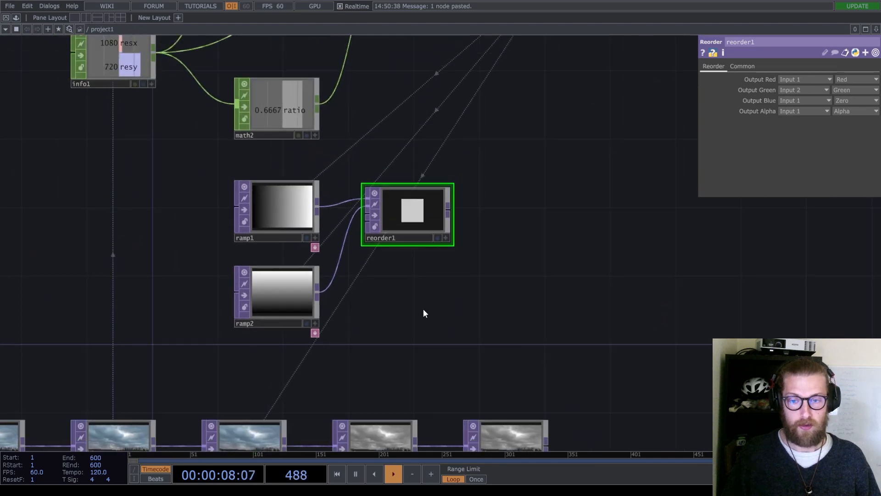
{"action": "left_click_drag", "start_coordinate": [423, 310], "coordinate": [430, 246]}
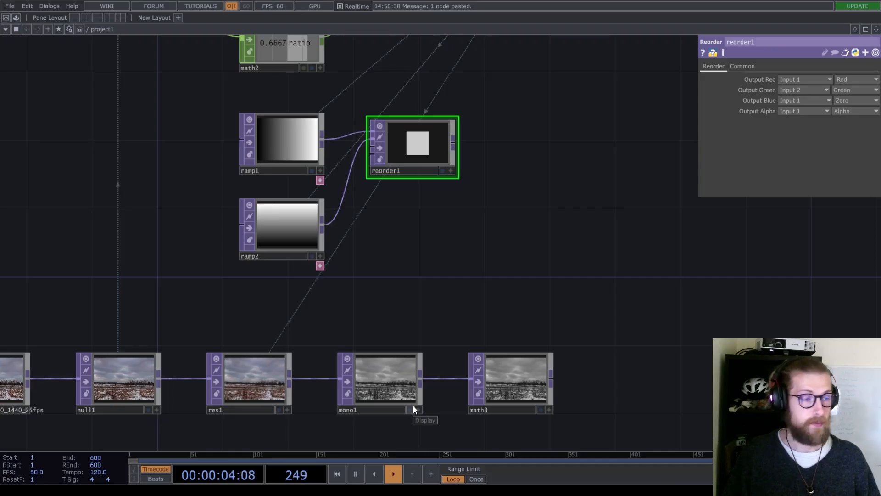
{"action": "left_click_drag", "start_coordinate": [442, 294], "coordinate": [361, 387]}
{"action": "scroll", "coordinate": [393, 246], "scroll_direction": "up", "scroll_amount": 5}
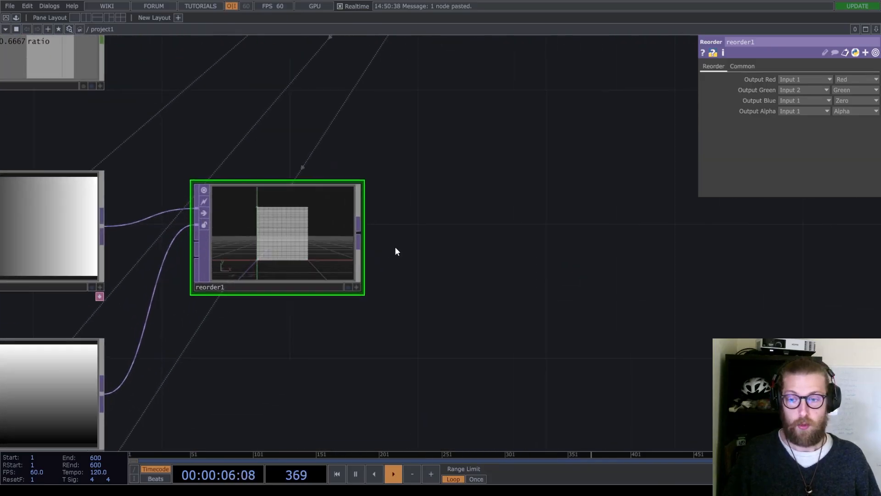
{"action": "left_click_drag", "start_coordinate": [392, 245], "coordinate": [431, 248]}
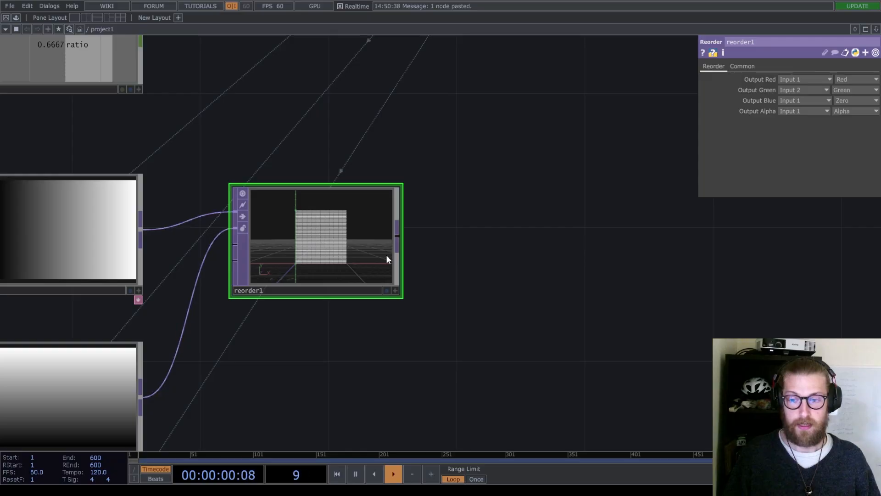
Step: Add a Math TOP after the Reorder TOP reorder1
{"action": "scroll", "coordinate": [450, 278], "scroll_direction": "down", "scroll_amount": 5}
{"action": "left_click", "coordinate": [379, 287]}
{"action": "left_click", "coordinate": [438, 279]}
{"action": "type", "text": "ma"}
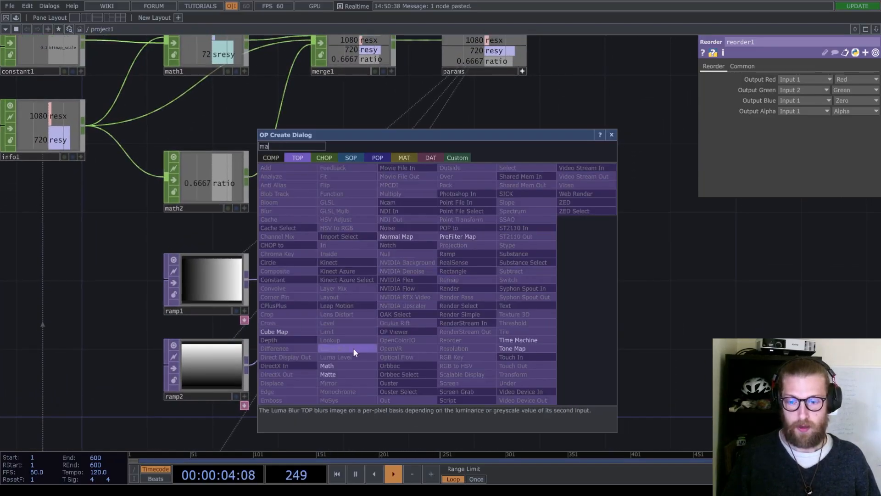
{"action": "left_click", "coordinate": [353, 364]}
{"action": "left_click", "coordinate": [458, 290]}
Step: Link the upper To Range G value of the Math TOP math4 to the params ratio channel as a CHOP Reference
{"action": "left_click_drag", "start_coordinate": [514, 211], "coordinate": [458, 237]}
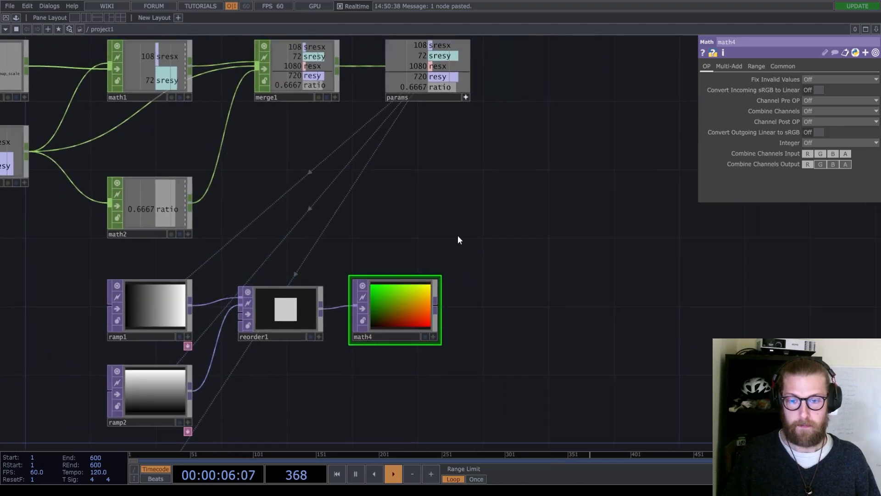
{"action": "left_click", "coordinate": [755, 66]}
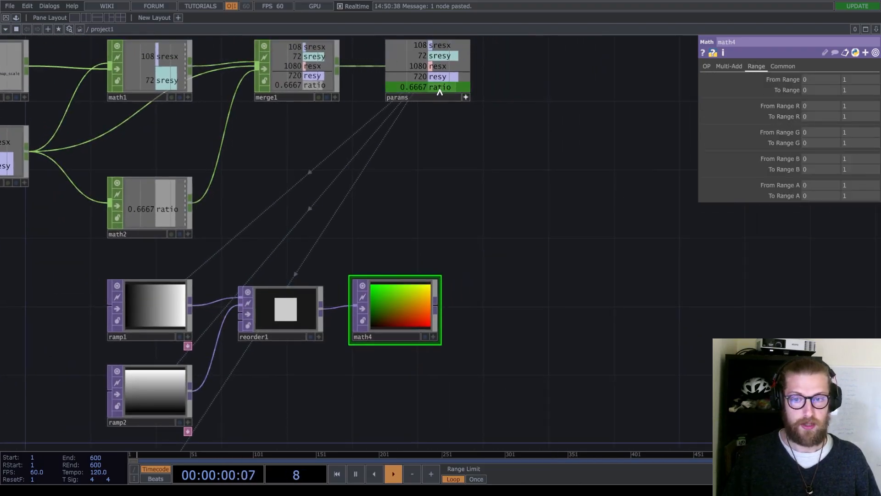
{"action": "left_click_drag", "start_coordinate": [425, 91], "coordinate": [478, 93]}
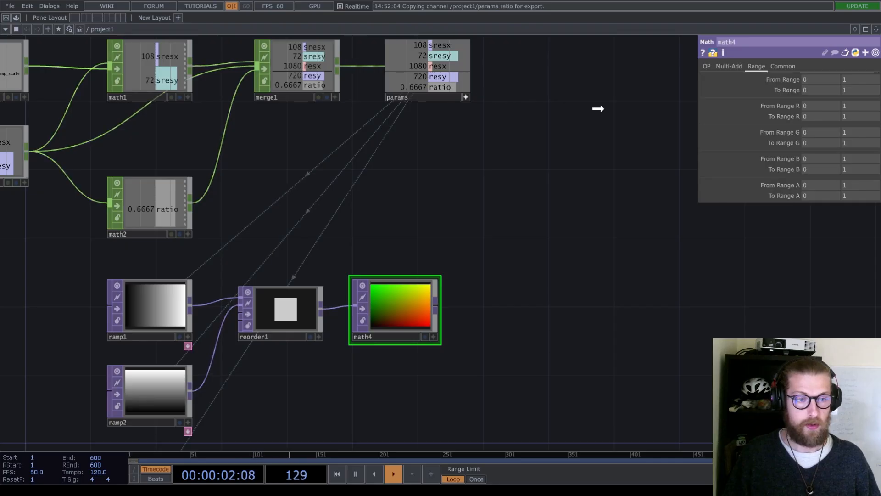
{"action": "left_click_drag", "start_coordinate": [751, 126], "coordinate": [846, 143]}
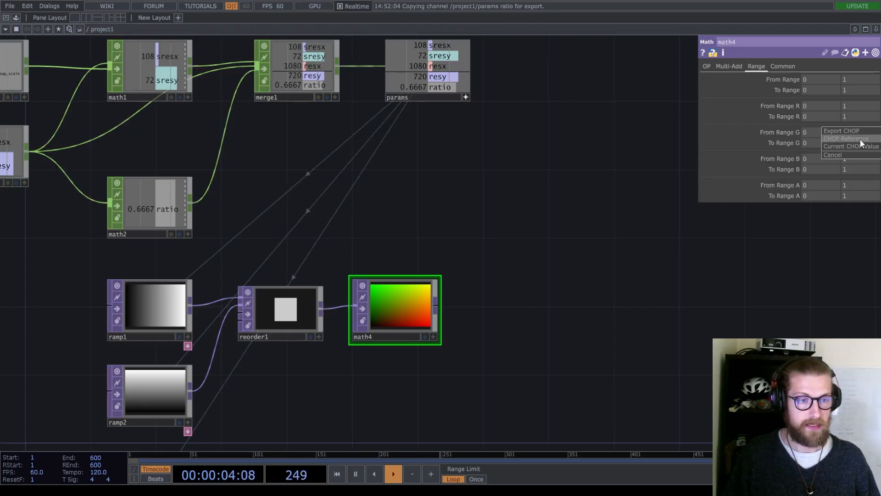
{"action": "left_click", "coordinate": [860, 137]}
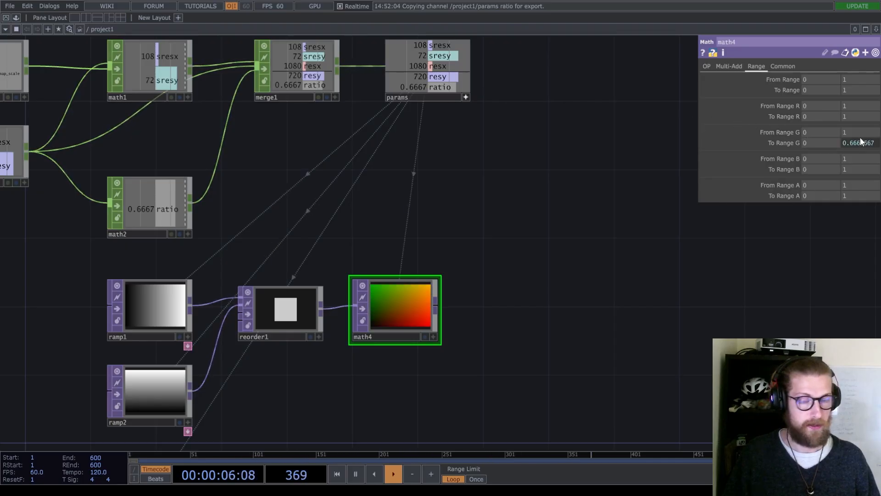
Step: Make the math4 viewer active, display its contents as points and orbit around the point grid
{"action": "left_click_drag", "start_coordinate": [535, 225], "coordinate": [549, 171]}
{"action": "scroll", "coordinate": [409, 260], "scroll_direction": "up", "scroll_amount": 3}
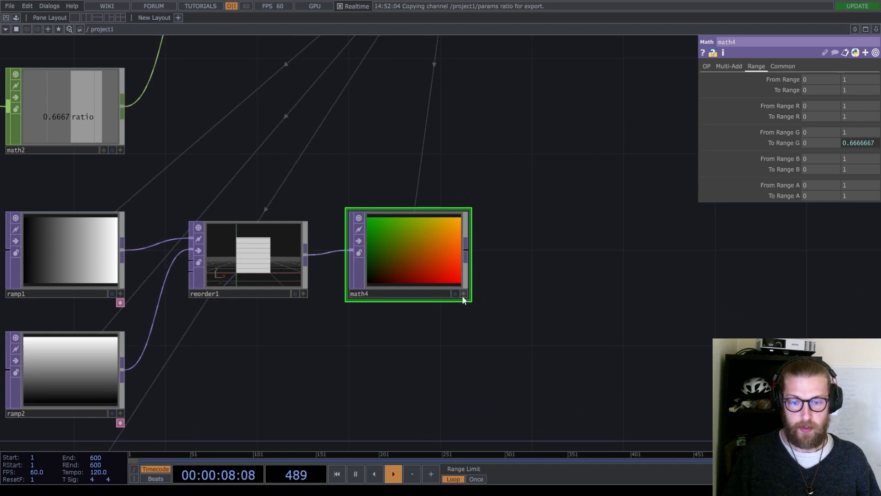
{"action": "left_click", "coordinate": [464, 294]}
{"action": "right_click", "coordinate": [414, 266]}
{"action": "left_click", "coordinate": [441, 335]}
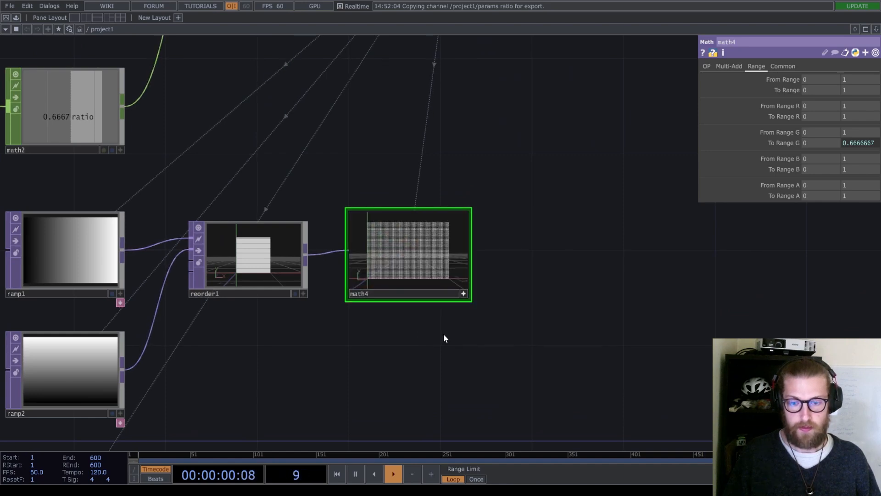
{"action": "scroll", "coordinate": [482, 299], "scroll_direction": "up", "scroll_amount": 2}
{"action": "left_click_drag", "start_coordinate": [450, 273], "coordinate": [447, 276]}
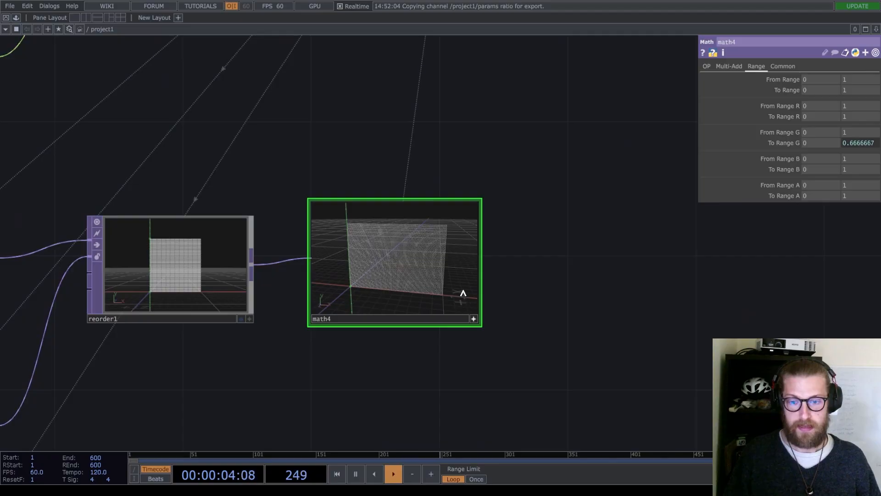
Step: Add a second Reorder TOP connected after the Math TOP math4
{"action": "left_click_drag", "start_coordinate": [381, 385], "coordinate": [399, 295]}
{"action": "scroll", "coordinate": [404, 321], "scroll_direction": "down", "scroll_amount": 3}
{"action": "left_click_drag", "start_coordinate": [409, 356], "coordinate": [359, 303]}
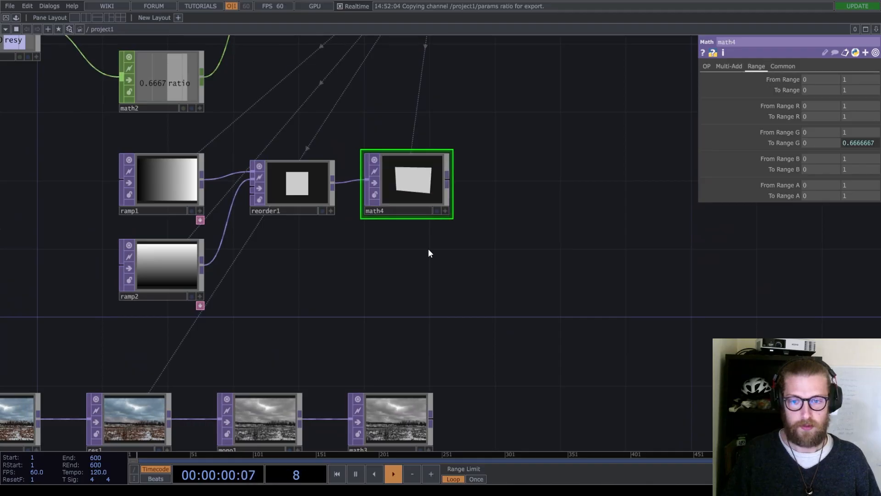
{"action": "left_click_drag", "start_coordinate": [417, 251], "coordinate": [399, 284]}
{"action": "scroll", "coordinate": [398, 283], "scroll_direction": "down", "scroll_amount": 3}
{"action": "left_click_drag", "start_coordinate": [426, 233], "coordinate": [499, 227]}
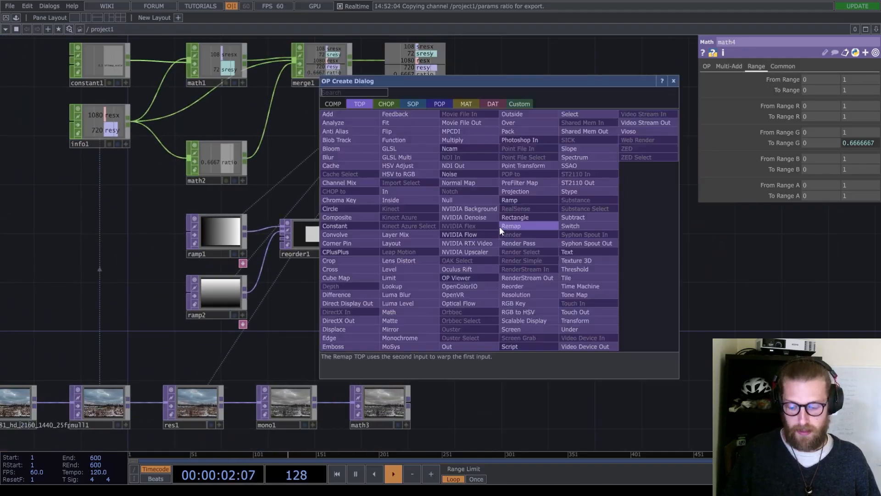
{"action": "left_click", "coordinate": [523, 285]}
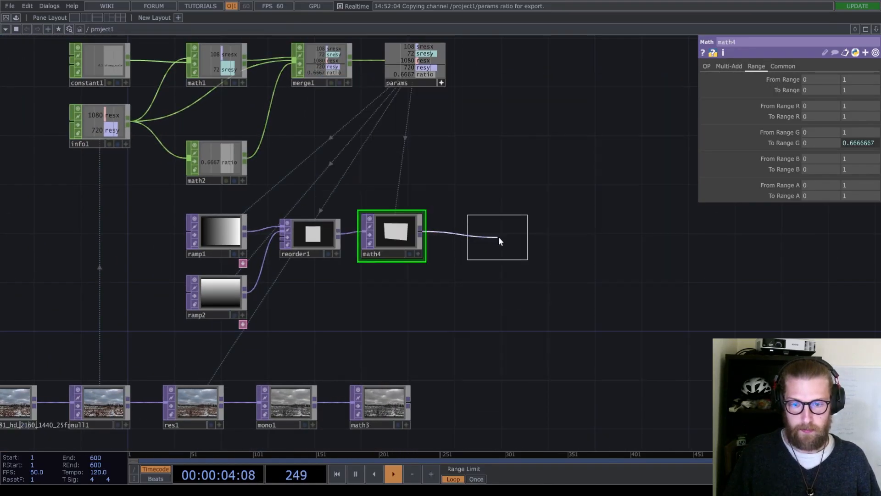
{"action": "left_click", "coordinate": [497, 237]}
Step: Add a Null TOP after the Reorder TOP reorder2 and rename it instancing
{"action": "mouse_move", "coordinate": [549, 260]}
{"action": "left_mouse_down"}
{"action": "mouse_move", "coordinate": [499, 280]}
{"action": "mouse_move", "coordinate": [558, 247]}
{"action": "left_mouse_up"}
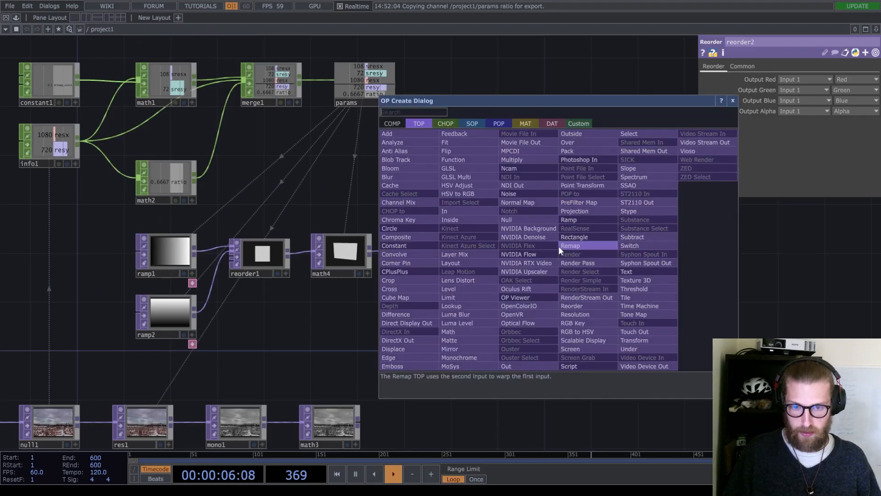
{"action": "left_click", "coordinate": [509, 220]}
{"action": "left_click", "coordinate": [555, 252]}
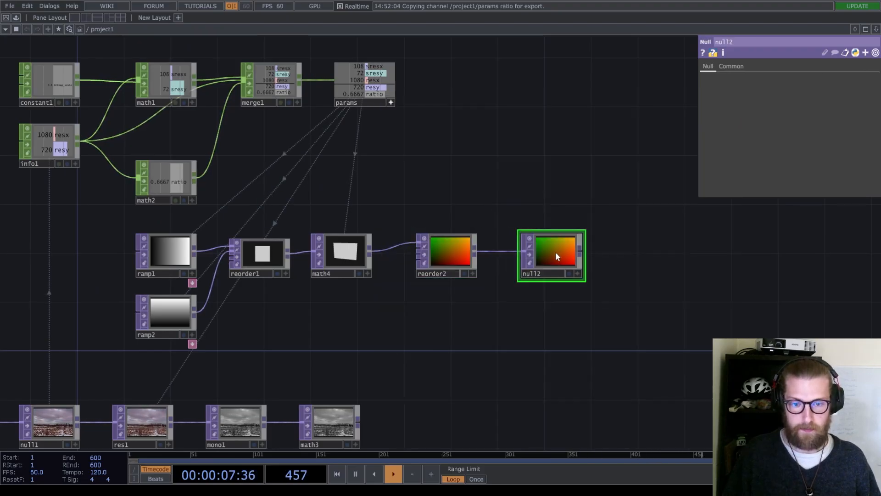
{"action": "left_click", "coordinate": [538, 274]}
{"action": "type", "text": "inst"}
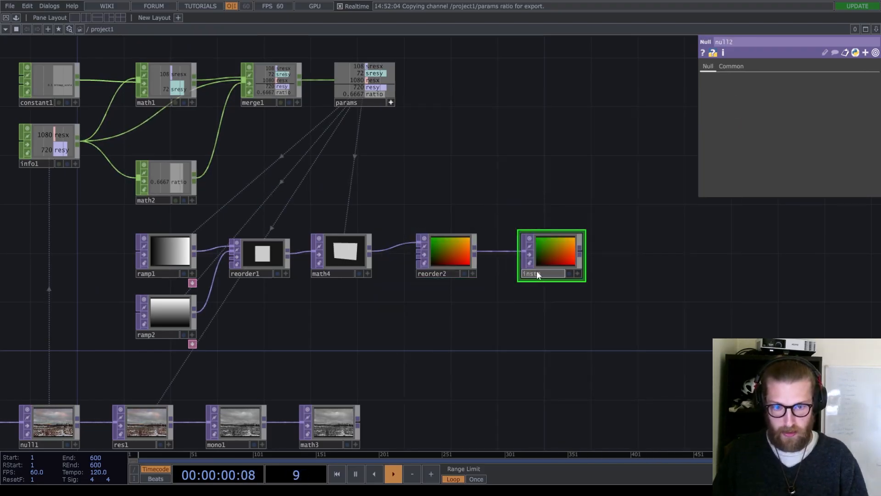
{"action": "type", "text": "acnin"}
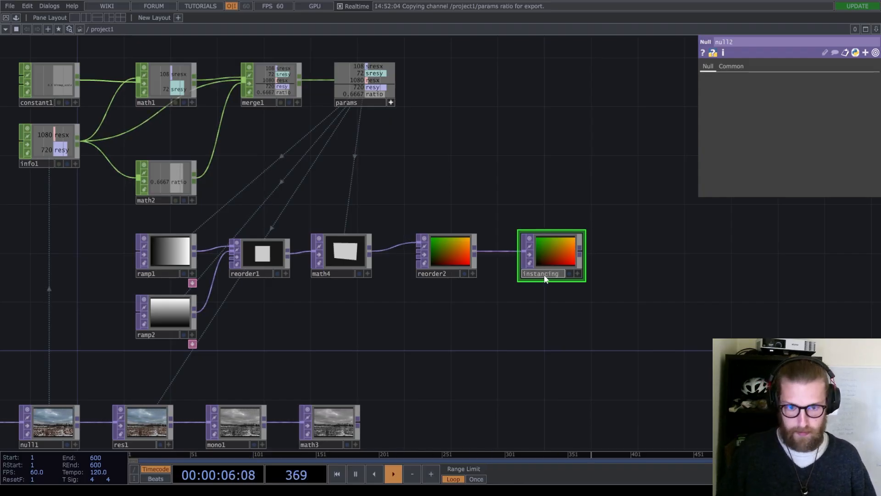
Step: Connect the Math TOP math3 to the second input of reorder2 and set its Output Blue to Input 2
{"action": "left_click_drag", "start_coordinate": [543, 338], "coordinate": [534, 319]}
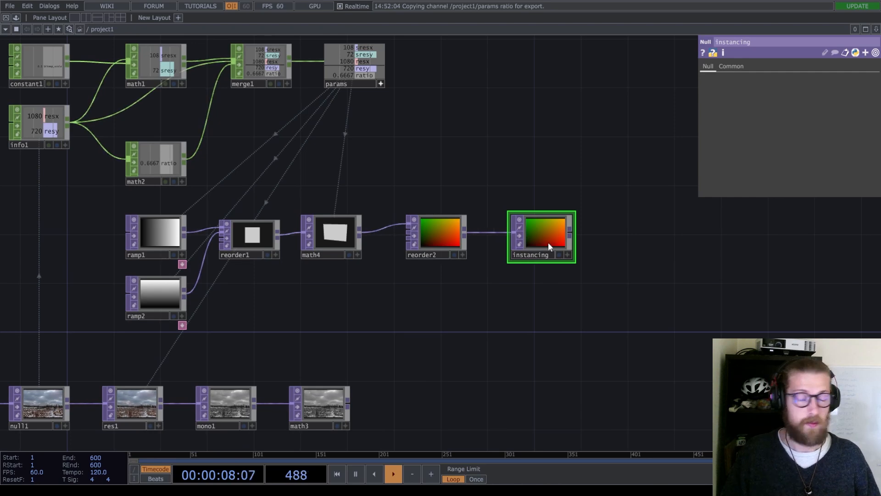
{"action": "left_click_drag", "start_coordinate": [469, 328], "coordinate": [540, 306]}
{"action": "left_click", "coordinate": [397, 388]}
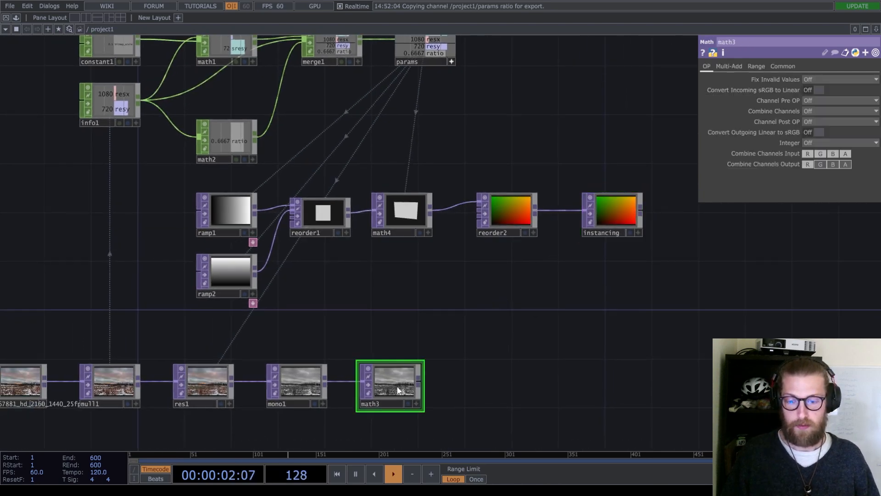
{"action": "left_click_drag", "start_coordinate": [421, 382], "coordinate": [479, 213]}
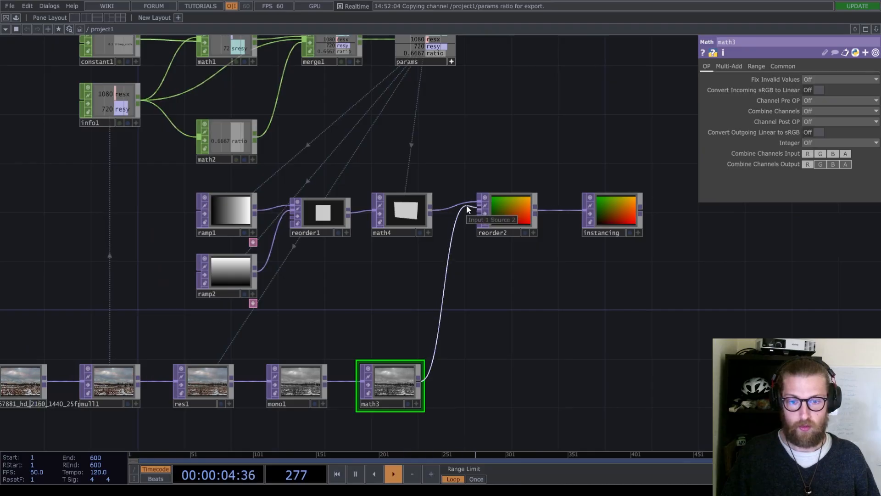
{"action": "left_click", "coordinate": [513, 211]}
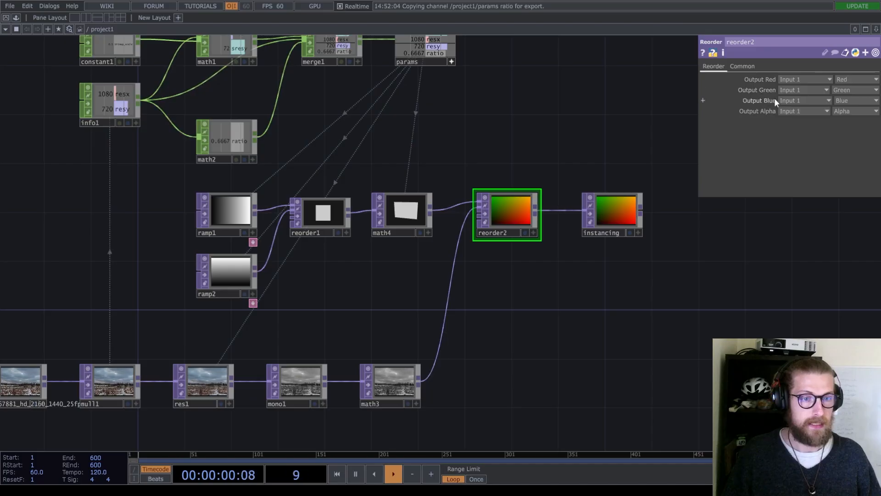
{"action": "left_click", "coordinate": [793, 100]}
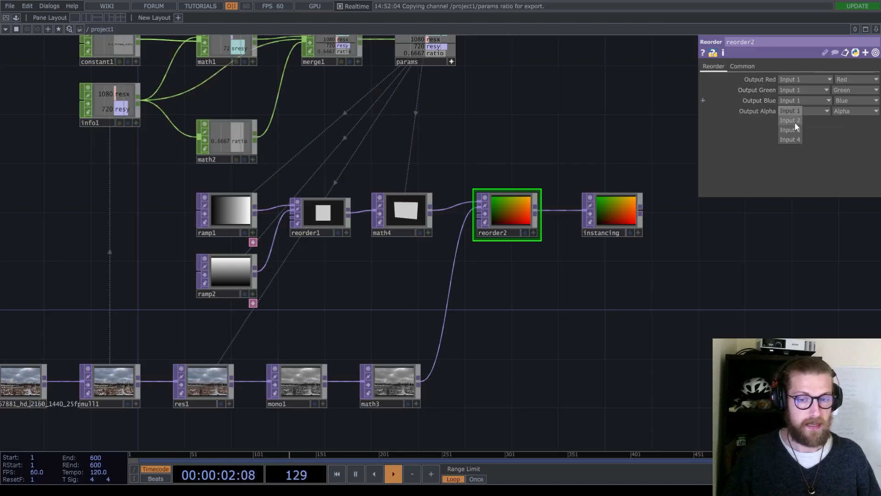
{"action": "left_click", "coordinate": [795, 120]}
Step: Examine the combined colour output of reorder2 and how the params, ramp and video chains feed into it
{"action": "scroll", "coordinate": [514, 225], "scroll_direction": "up", "scroll_amount": 10}
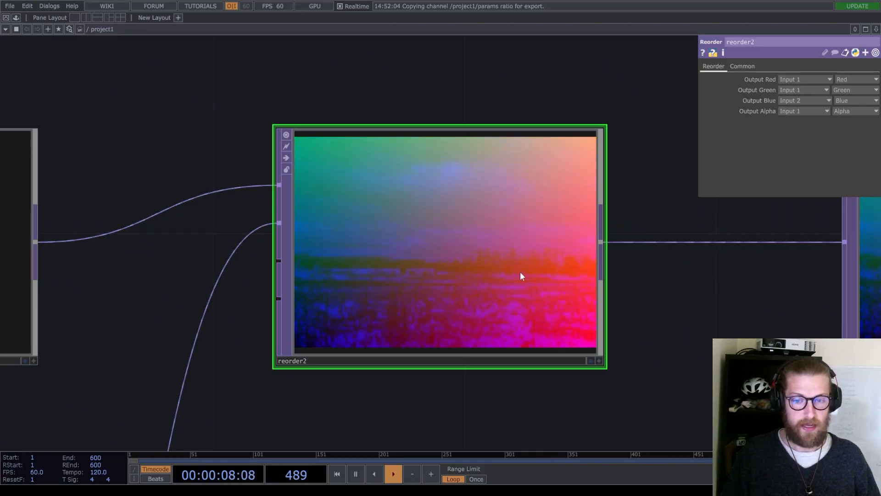
{"action": "scroll", "coordinate": [394, 281], "scroll_direction": "down", "scroll_amount": 8}
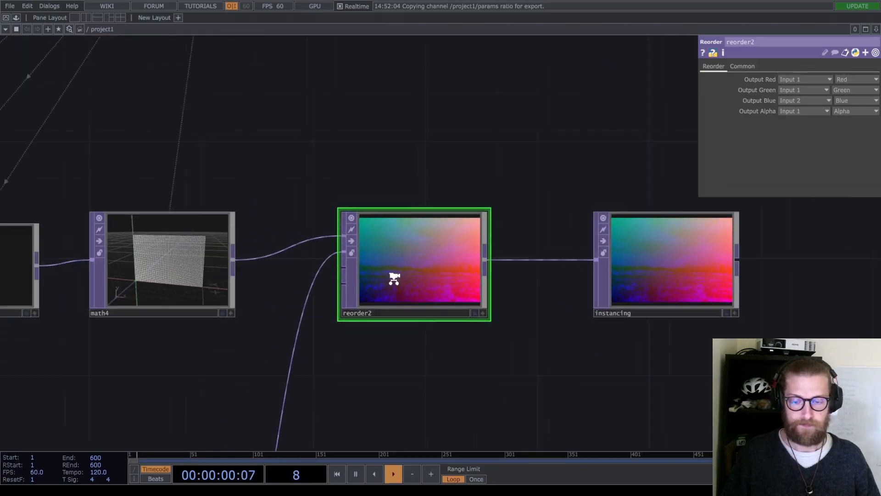
{"action": "left_click_drag", "start_coordinate": [366, 359], "coordinate": [468, 250]}
{"action": "scroll", "coordinate": [435, 238], "scroll_direction": "down", "scroll_amount": 2}
{"action": "left_click_drag", "start_coordinate": [502, 295], "coordinate": [491, 315]}
{"action": "left_click_drag", "start_coordinate": [398, 245], "coordinate": [402, 317]}
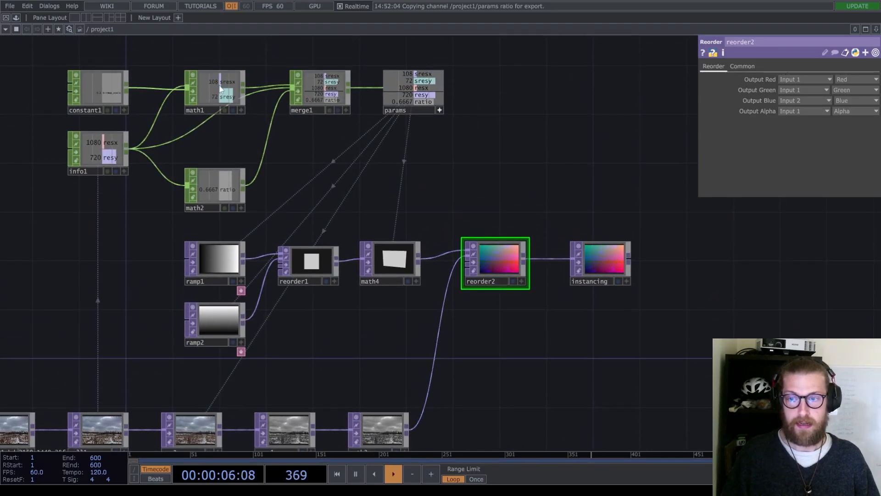
{"action": "left_click_drag", "start_coordinate": [433, 159], "coordinate": [425, 118]}
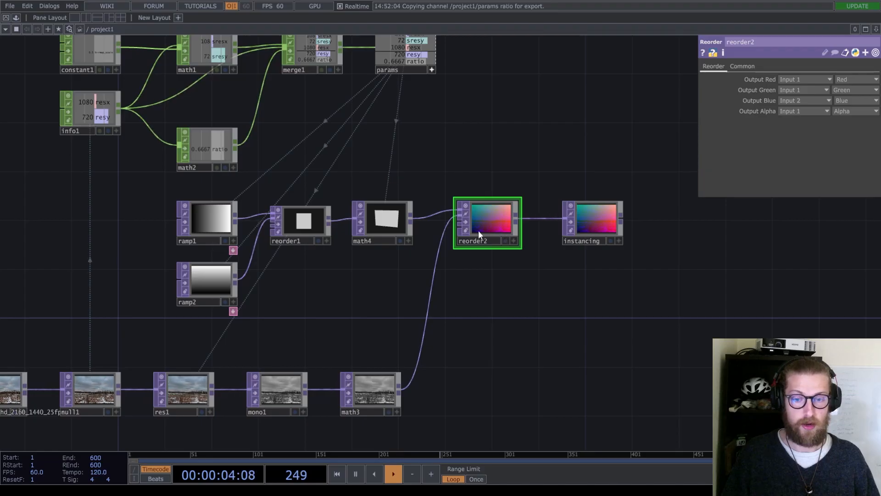
{"action": "left_click_drag", "start_coordinate": [489, 326], "coordinate": [486, 307]}
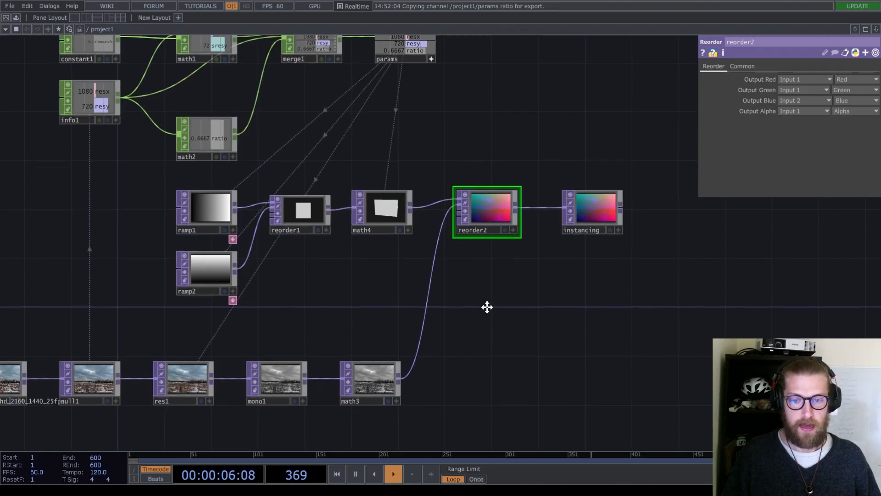
Step: Link the Multiply value of the Math TOP math3 to the params sresx channel as a CHOP Reference
{"action": "left_click", "coordinate": [370, 373]}
{"action": "left_click_drag", "start_coordinate": [363, 319], "coordinate": [426, 312]}
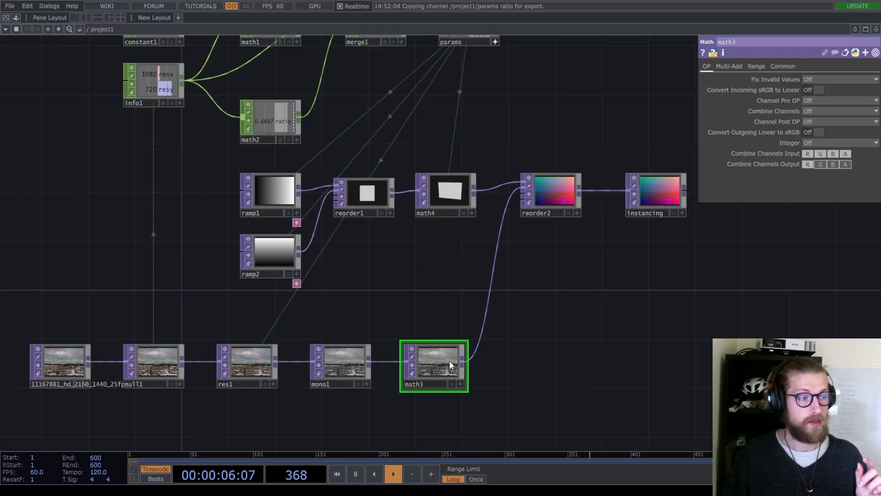
{"action": "left_click_drag", "start_coordinate": [408, 291], "coordinate": [368, 331]}
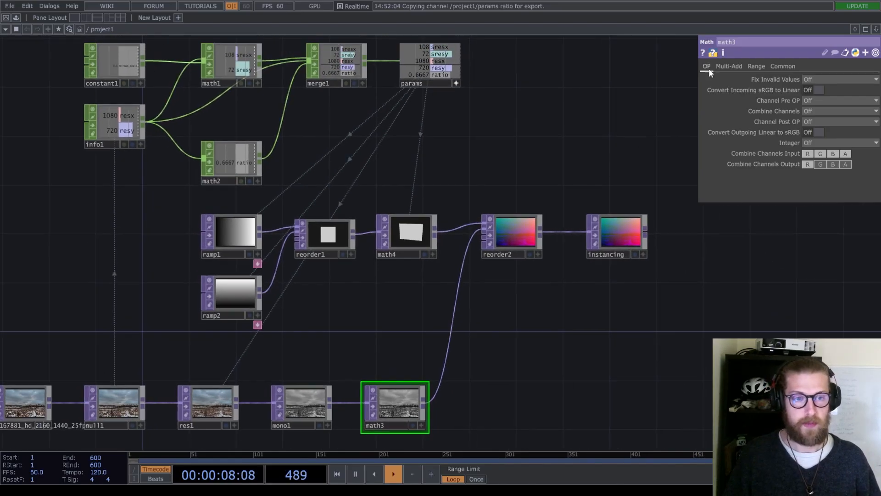
{"action": "left_click", "coordinate": [729, 66]}
{"action": "left_click_drag", "start_coordinate": [521, 150], "coordinate": [521, 175]}
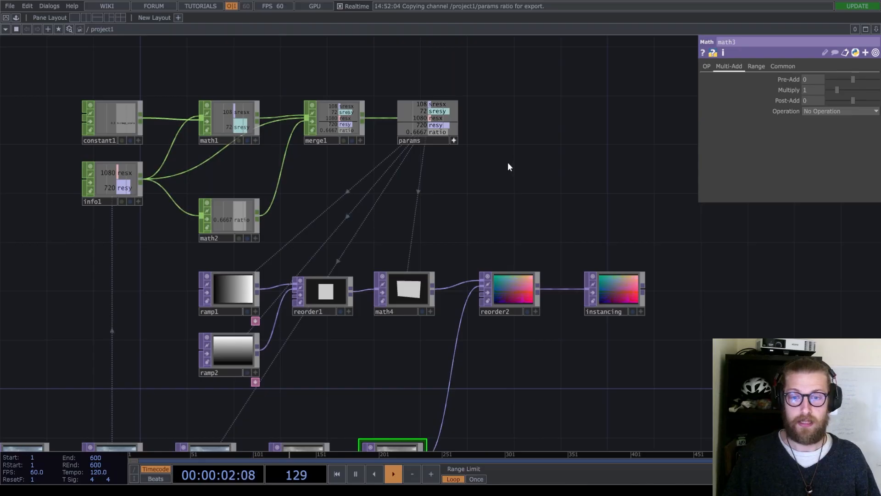
{"action": "left_click_drag", "start_coordinate": [506, 185], "coordinate": [507, 113]}
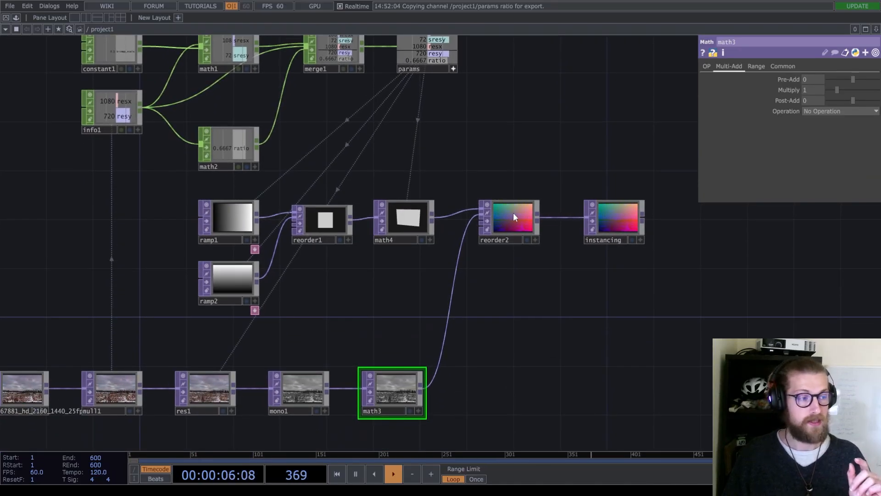
{"action": "left_click_drag", "start_coordinate": [497, 166], "coordinate": [489, 221]}
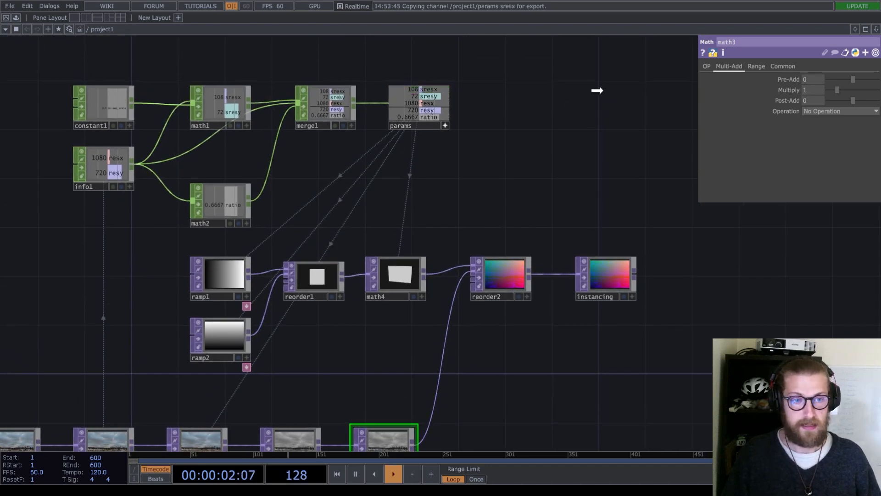
{"action": "left_click_drag", "start_coordinate": [767, 95], "coordinate": [807, 91]}
{"action": "left_click", "coordinate": [813, 94]}
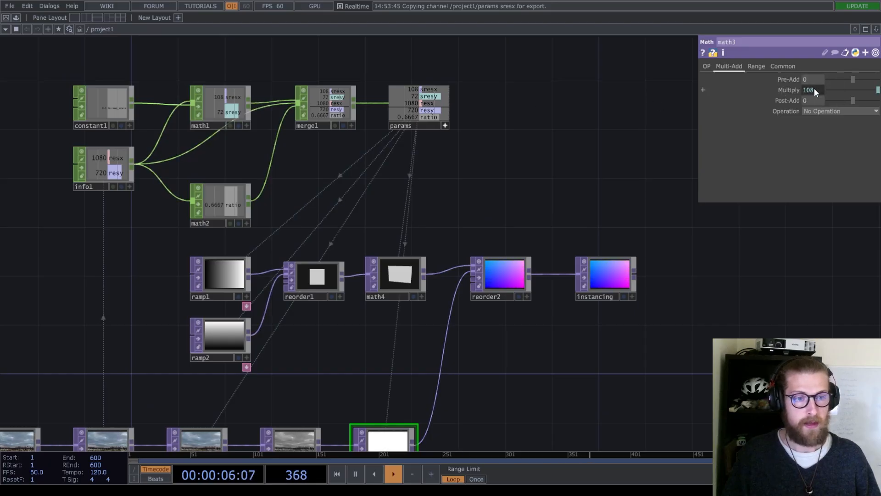
Step: Change the Multiply expression of math3 to 1/op('params')['sresx']/2
{"action": "left_click", "coordinate": [814, 90]}
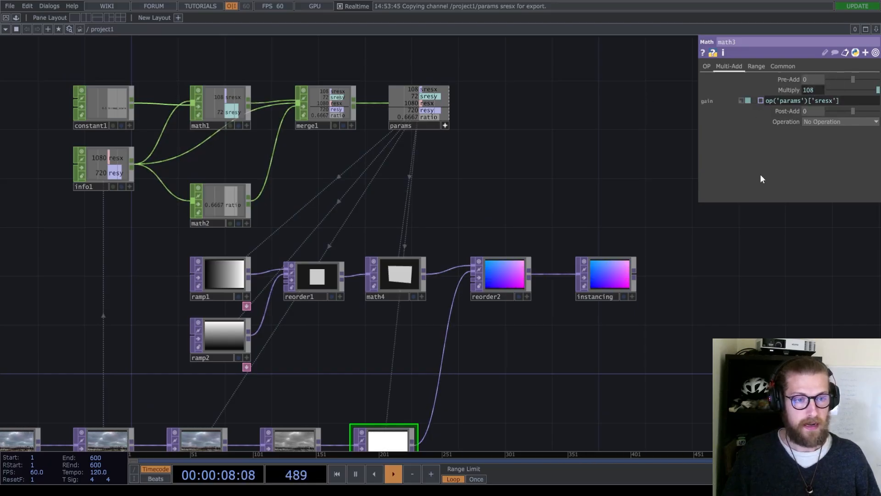
{"action": "key", "text": "Home"}
{"action": "type", "text": "1/"}
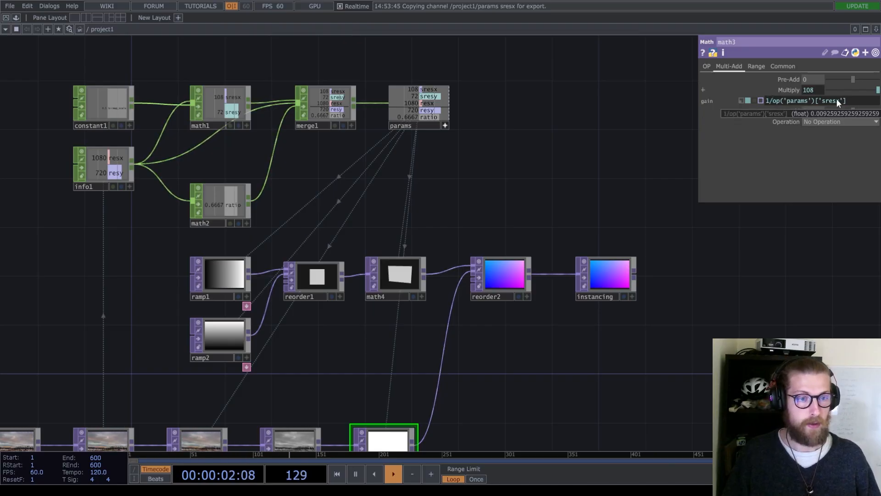
{"action": "key", "text": "End"}
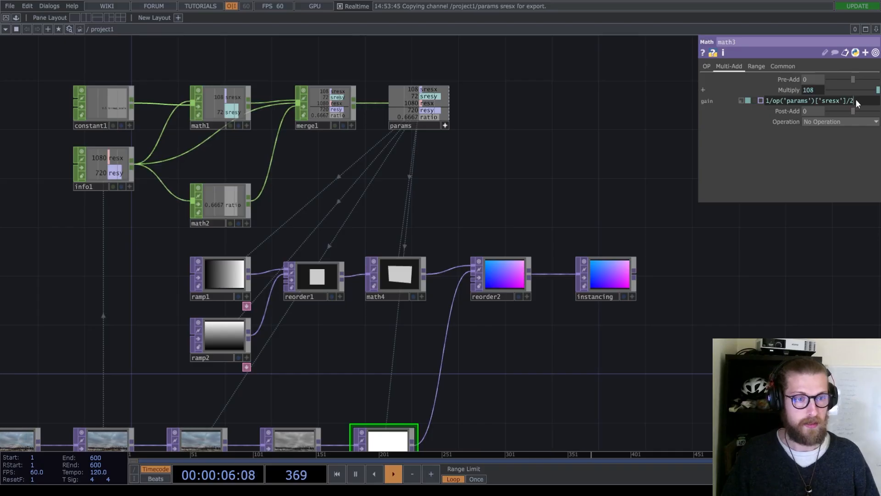
{"action": "key", "text": "Return"}
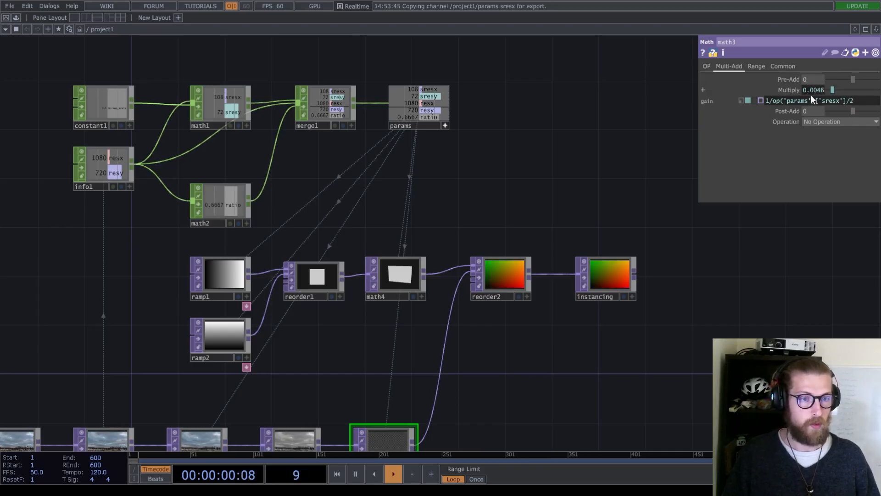
Step: Set the viewer of reorder2 to Normalized Split and inspect its red, green, blue and alpha channels
{"action": "left_click_drag", "start_coordinate": [562, 349], "coordinate": [563, 254]}
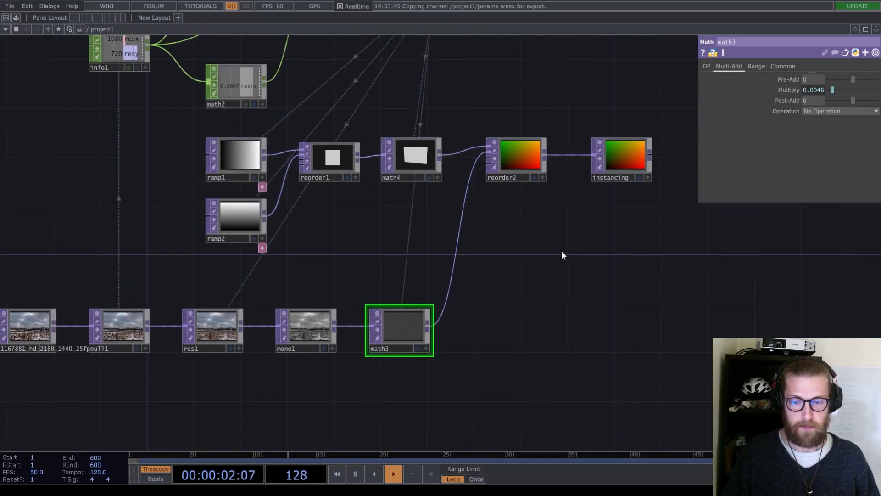
{"action": "scroll", "coordinate": [400, 332], "scroll_direction": "up", "scroll_amount": 3}
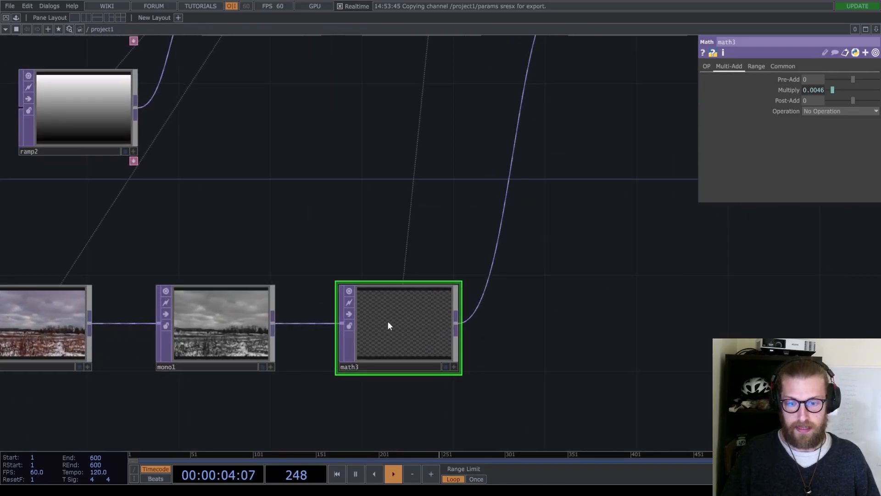
{"action": "scroll", "coordinate": [421, 329], "scroll_direction": "up", "scroll_amount": 3}
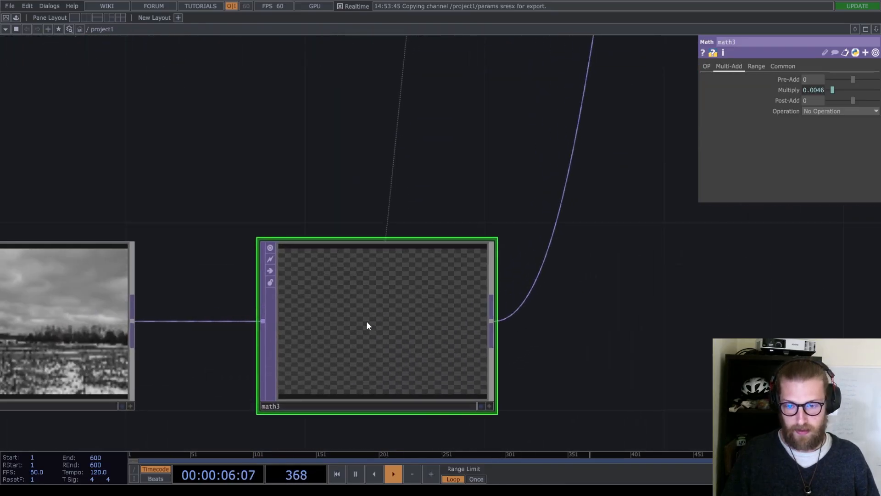
{"action": "scroll", "coordinate": [366, 321], "scroll_direction": "down", "scroll_amount": 4}
{"action": "scroll", "coordinate": [381, 316], "scroll_direction": "down", "scroll_amount": 2}
{"action": "left_click_drag", "start_coordinate": [493, 258], "coordinate": [412, 414]}
{"action": "left_click", "coordinate": [472, 233]}
{"action": "scroll", "coordinate": [471, 233], "scroll_direction": "up", "scroll_amount": 2}
{"action": "scroll", "coordinate": [472, 233], "scroll_direction": "up", "scroll_amount": 1}
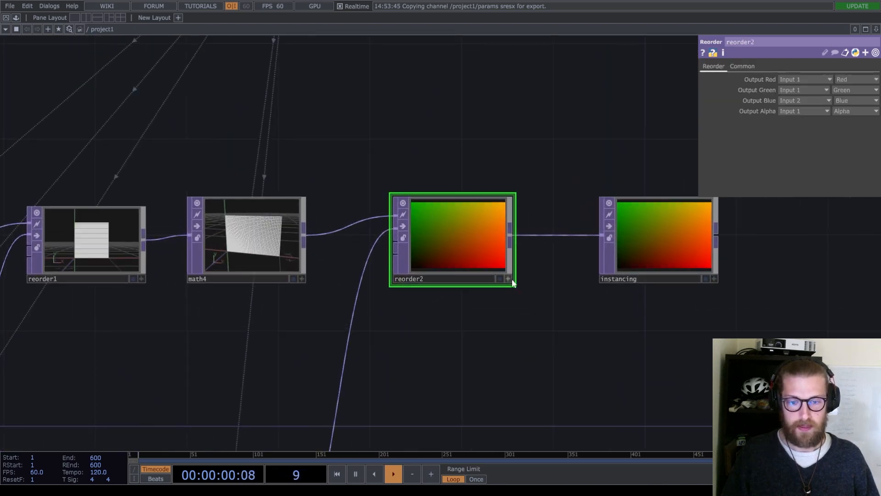
{"action": "right_click", "coordinate": [461, 254]}
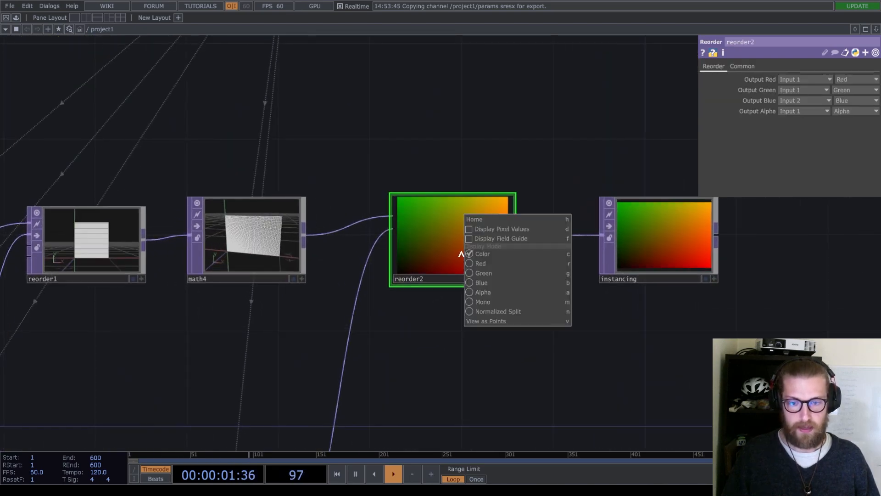
{"action": "left_click", "coordinate": [493, 312]}
{"action": "scroll", "coordinate": [473, 303], "scroll_direction": "up", "scroll_amount": 3}
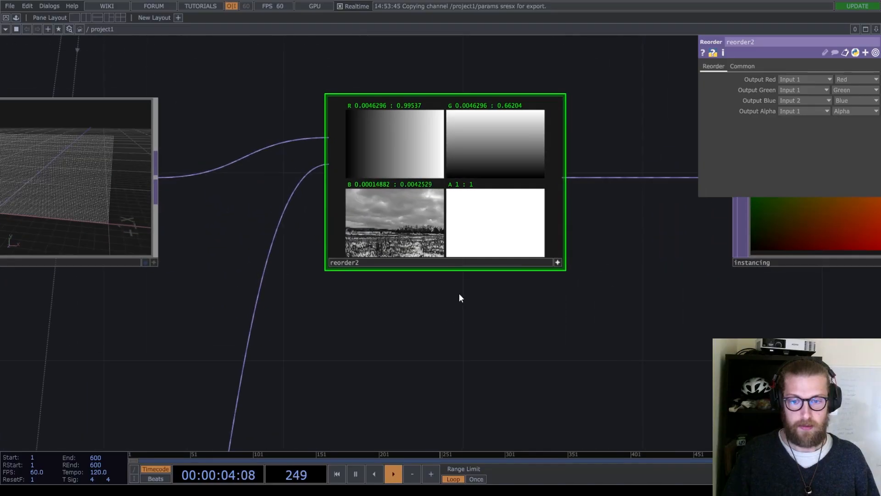
{"action": "scroll", "coordinate": [456, 255], "scroll_direction": "up", "scroll_amount": 2}
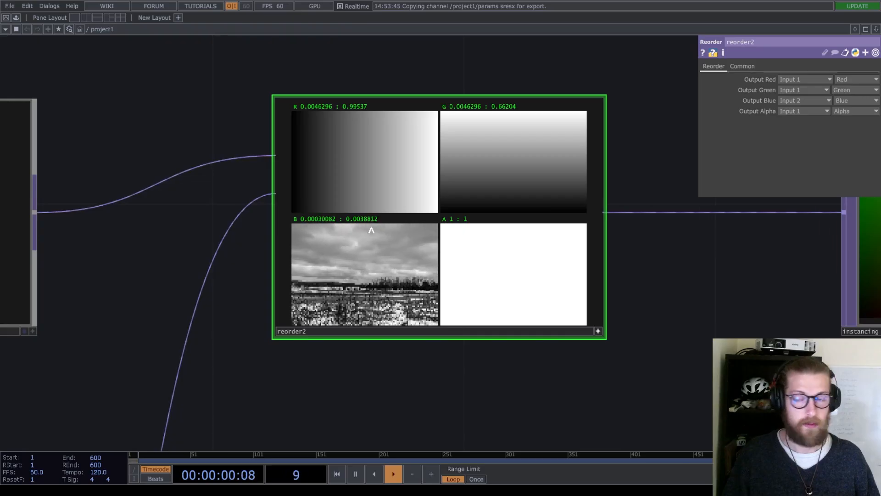
{"action": "scroll", "coordinate": [381, 362], "scroll_direction": "down", "scroll_amount": 2}
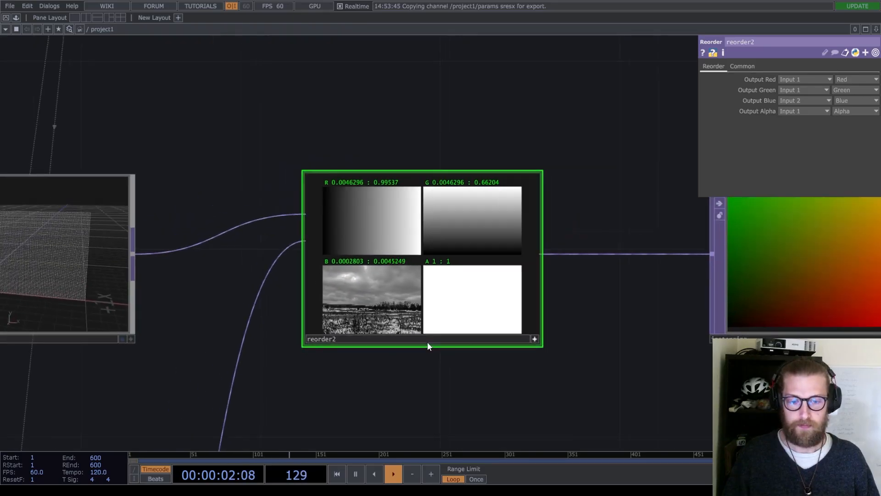
Step: Add a Circle SOP to the network beside the instancing null
{"action": "scroll", "coordinate": [403, 334], "scroll_direction": "down", "scroll_amount": 5}
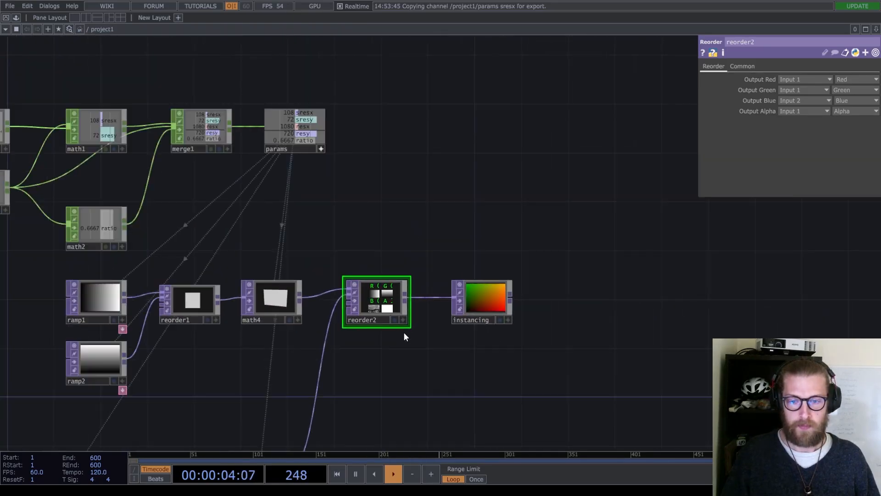
{"action": "scroll", "coordinate": [435, 309], "scroll_direction": "down", "scroll_amount": 3}
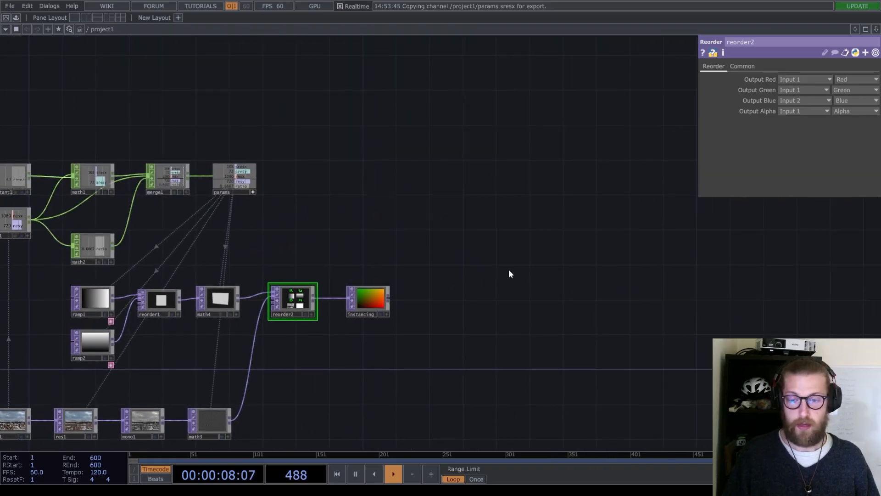
{"action": "key", "text": "Tab"}
{"action": "type", "text": "c"}
{"action": "left_click", "coordinate": [391, 161]}
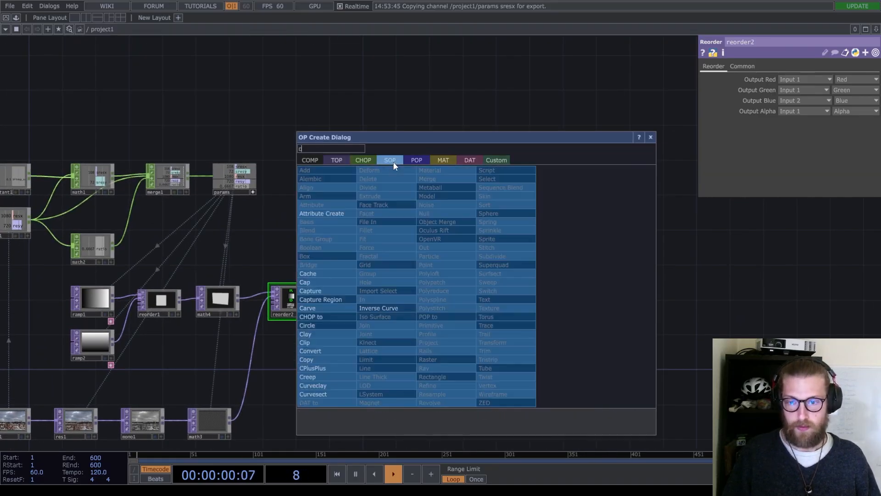
{"action": "left_click", "coordinate": [321, 319]}
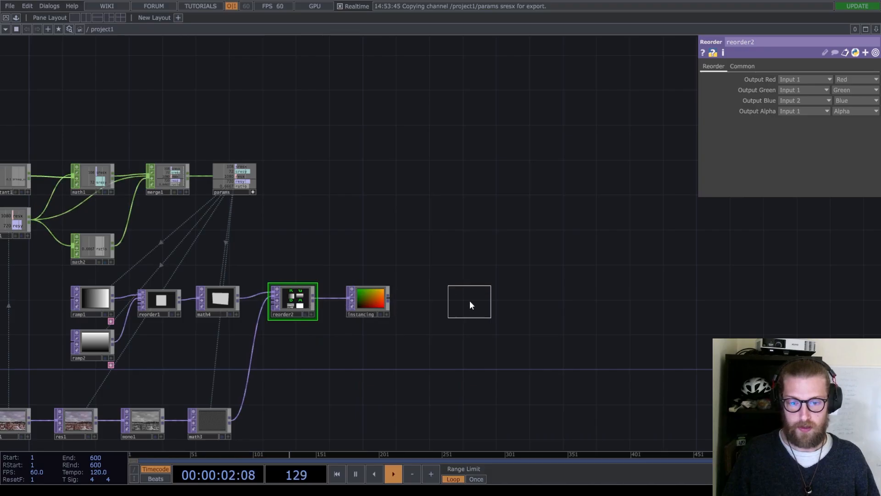
{"action": "left_click", "coordinate": [470, 302]}
Step: Set the Divisions of circle1 to 20 and check the resulting circle outline
{"action": "left_click_drag", "start_coordinate": [522, 315], "coordinate": [450, 326]}
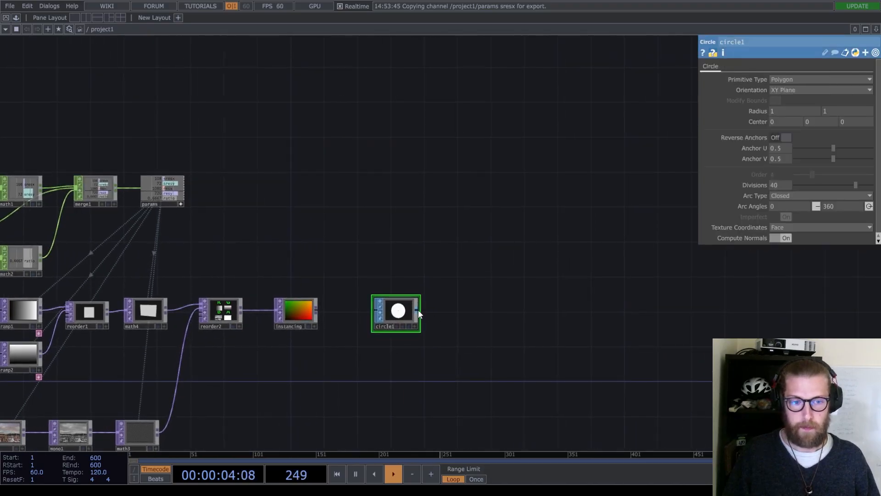
{"action": "middle_click_drag", "start_coordinate": [786, 176], "coordinate": [771, 176]}
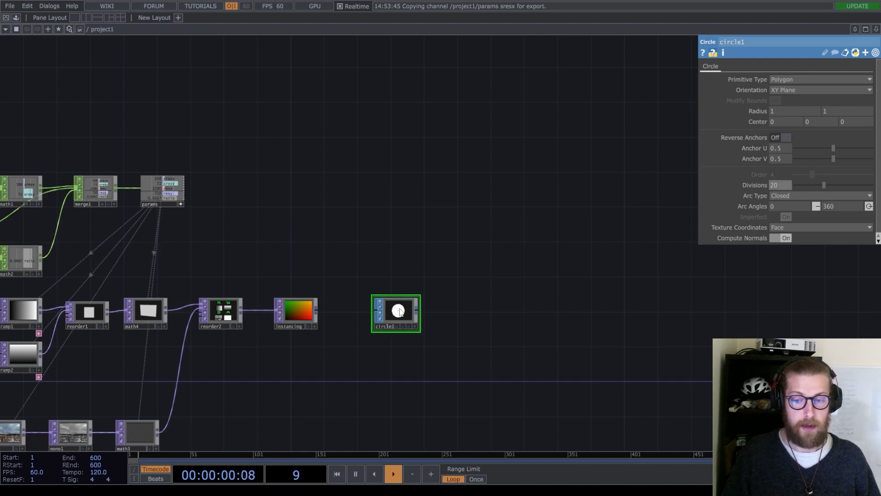
{"action": "scroll", "coordinate": [395, 312], "scroll_direction": "up", "scroll_amount": 7}
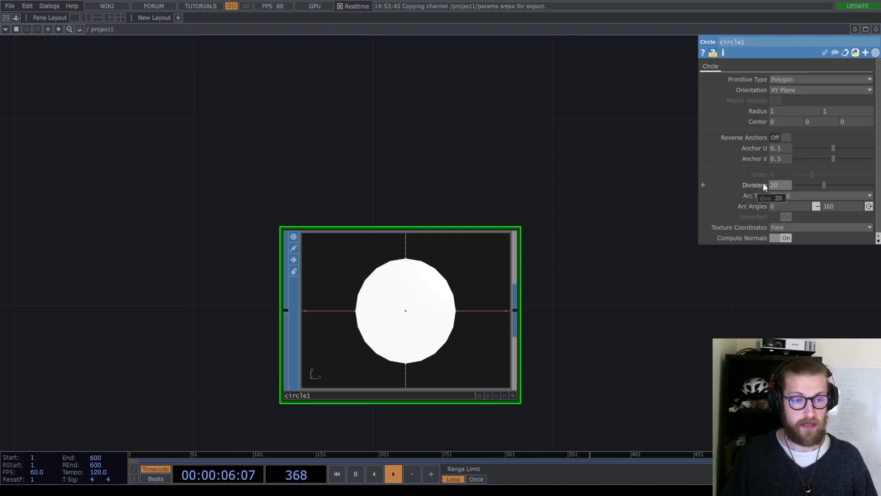
{"action": "scroll", "coordinate": [542, 284], "scroll_direction": "down", "scroll_amount": 5}
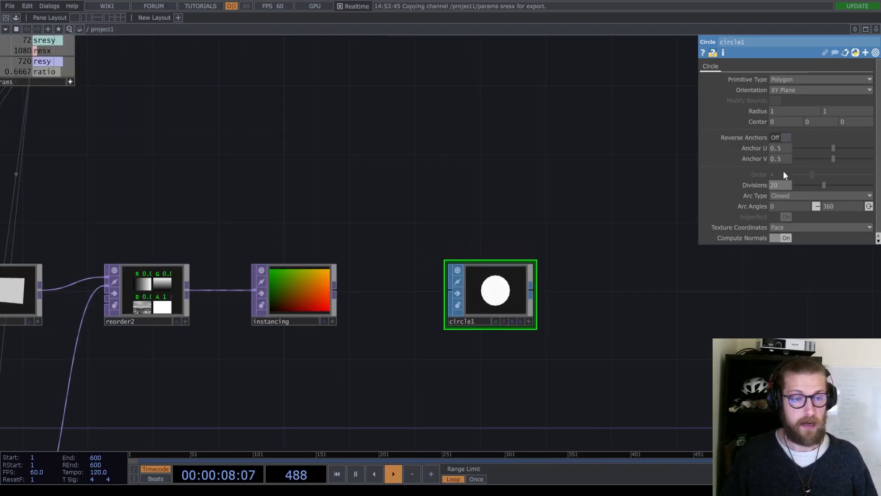
Step: Add a Geometry COMP fed by the output of circle1 and position it beside the circle
{"action": "left_click_drag", "start_coordinate": [564, 286], "coordinate": [458, 287]}
{"action": "scroll", "coordinate": [456, 283], "scroll_direction": "down", "scroll_amount": 1}
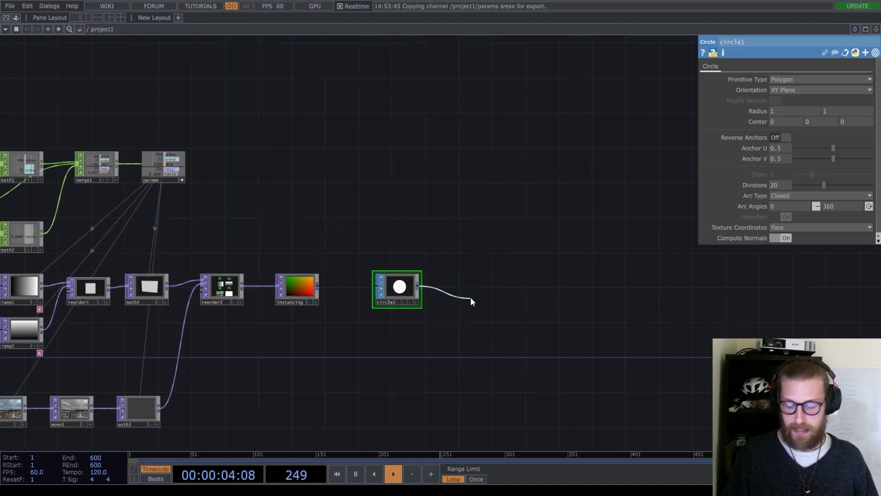
{"action": "left_click", "coordinate": [472, 296]}
{"action": "left_click", "coordinate": [305, 172]}
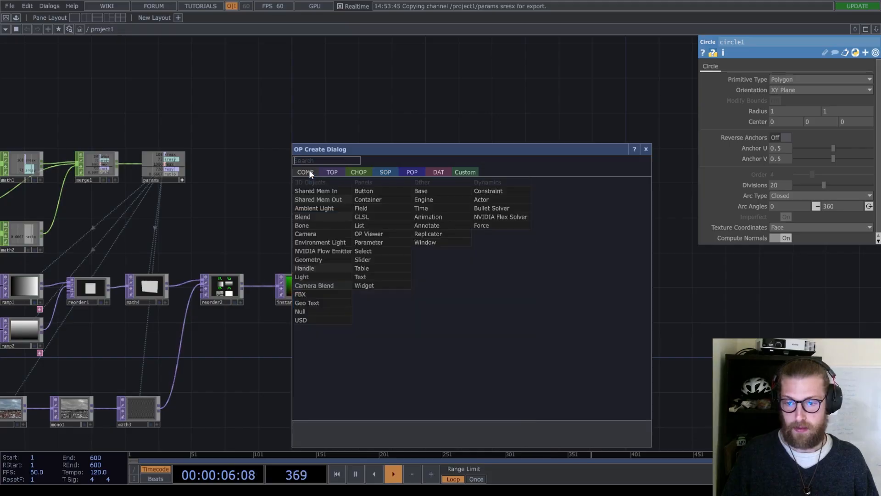
{"action": "left_click", "coordinate": [310, 252]}
{"action": "left_click", "coordinate": [487, 287]}
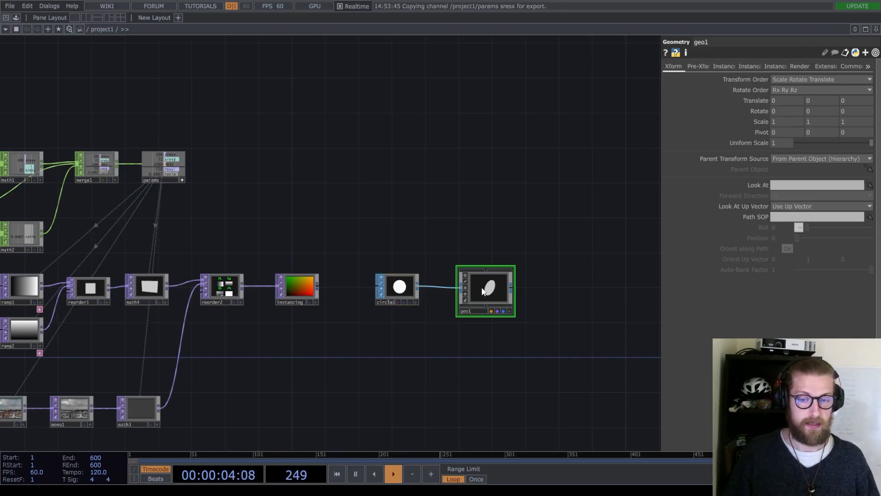
{"action": "left_click_drag", "start_coordinate": [483, 290], "coordinate": [483, 284]}
Step: Add a Camera COMP directly above geo1
{"action": "left_click_drag", "start_coordinate": [428, 323], "coordinate": [393, 325]}
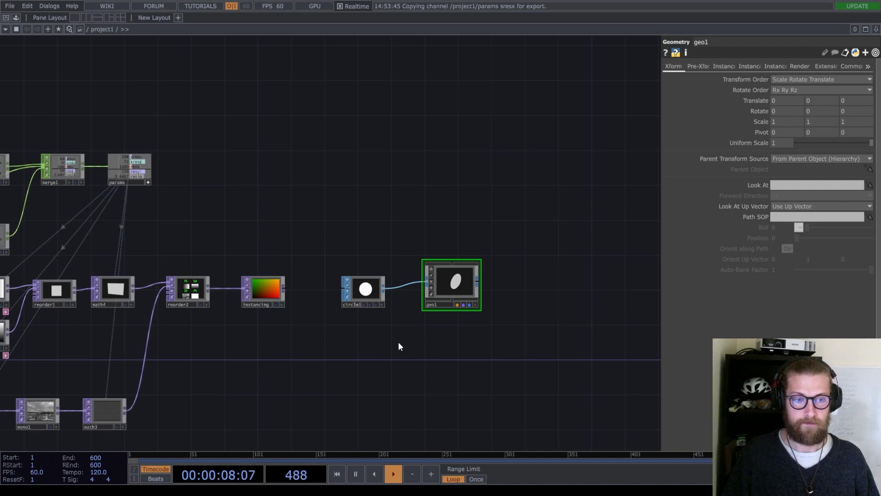
{"action": "key", "text": "Tab"}
{"action": "type", "text": "c"}
{"action": "left_click", "coordinate": [271, 147]}
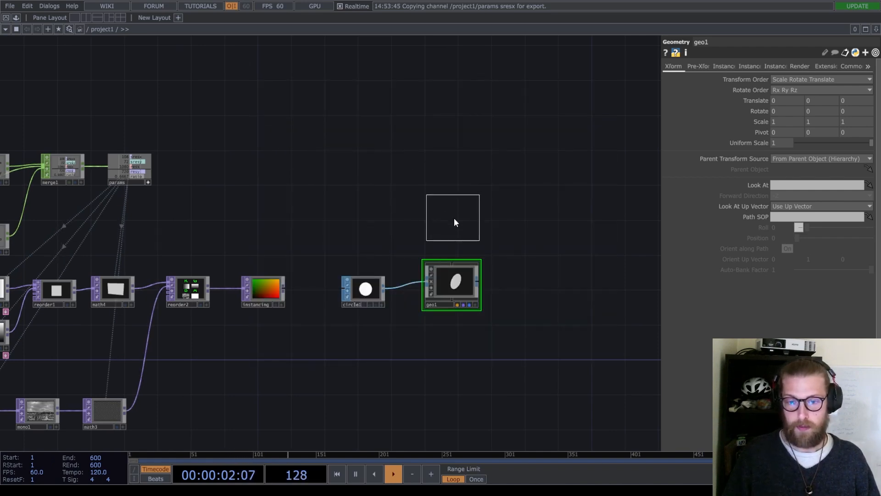
{"action": "left_click", "coordinate": [451, 219]}
Step: Add a Constant MAT directly below geo1
{"action": "key", "text": "Tab"}
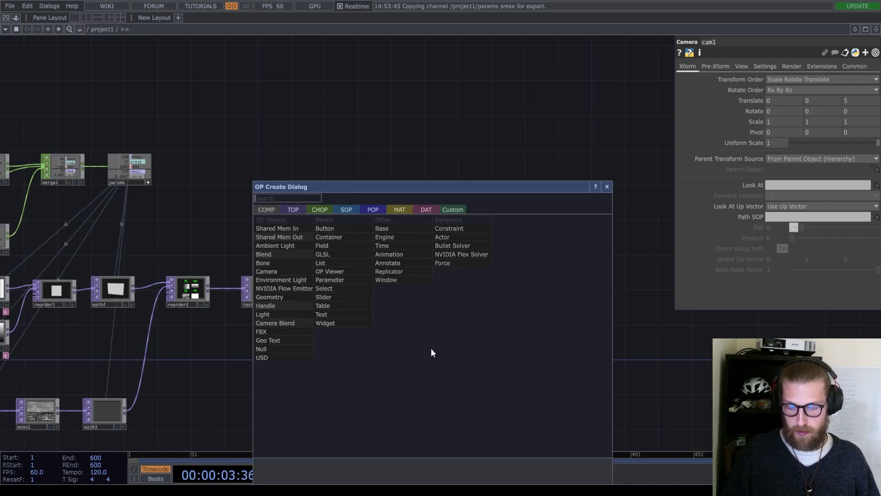
{"action": "left_click", "coordinate": [400, 209]}
{"action": "left_click", "coordinate": [273, 221]}
{"action": "left_click", "coordinate": [459, 352]}
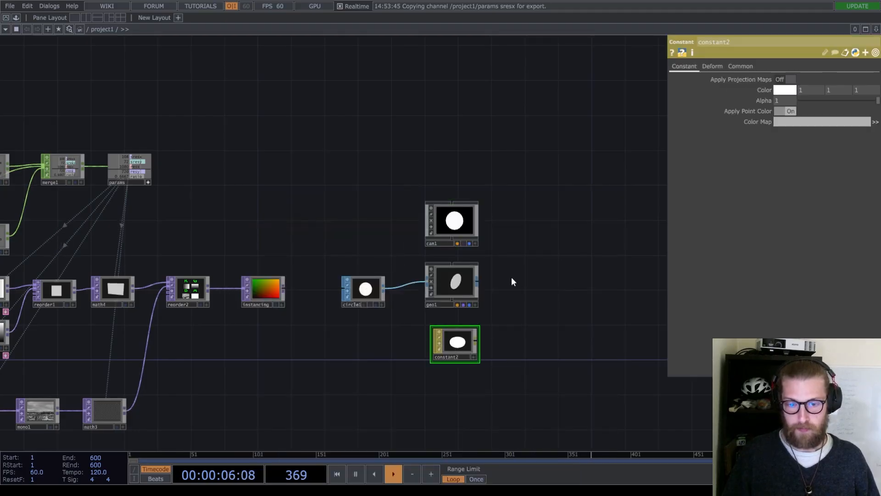
Step: Add a Render TOP beside geo1 to render the camera's view of the geometry
{"action": "key", "text": "Tab"}
{"action": "type", "text": "re"}
{"action": "left_click", "coordinate": [370, 151]}
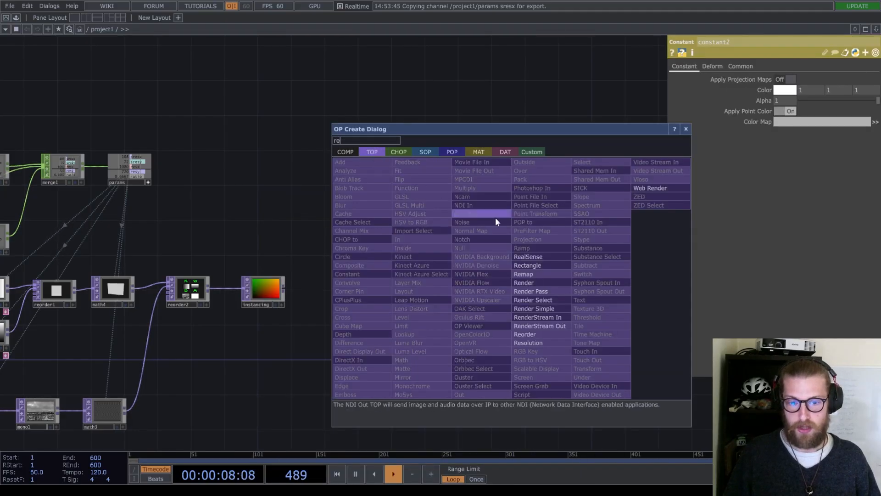
{"action": "left_click", "coordinate": [530, 285]}
{"action": "left_click", "coordinate": [527, 285]}
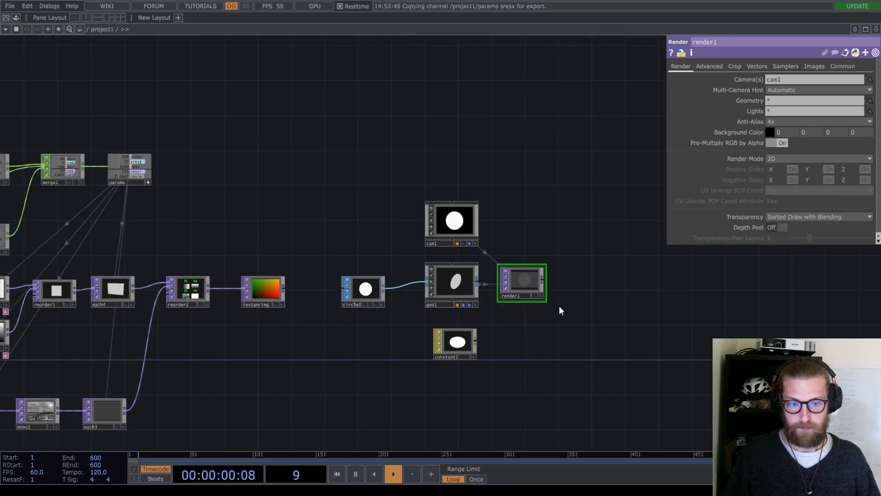
Step: Assign the Constant MAT constant2 to geo1 as its material and check the rendered circle
{"action": "left_click_drag", "start_coordinate": [455, 344], "coordinate": [451, 280]}
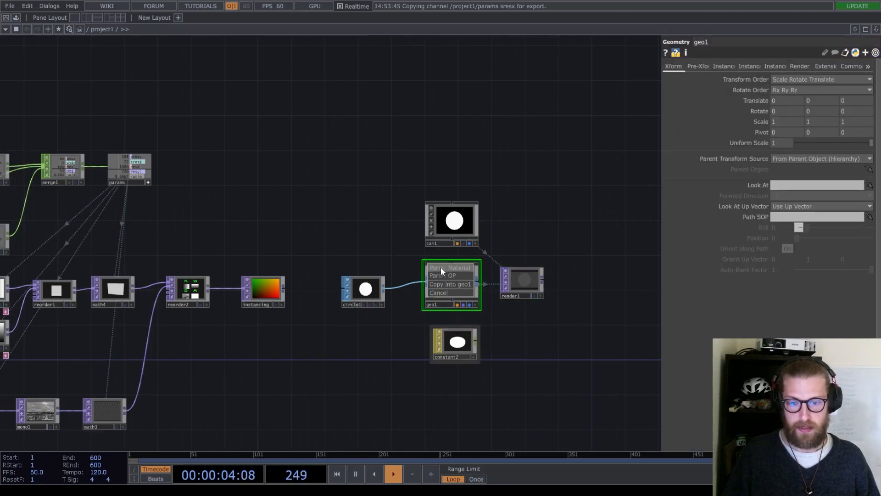
{"action": "left_click", "coordinate": [451, 269]}
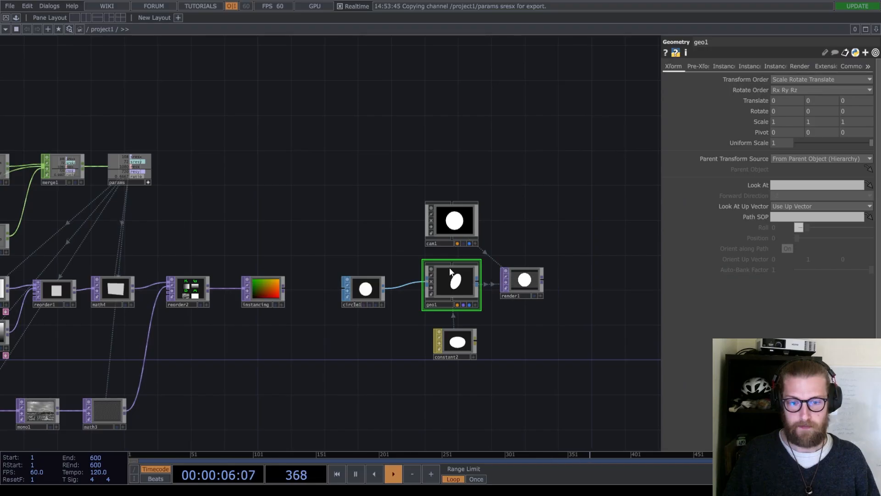
{"action": "scroll", "coordinate": [521, 301], "scroll_direction": "up", "scroll_amount": 5}
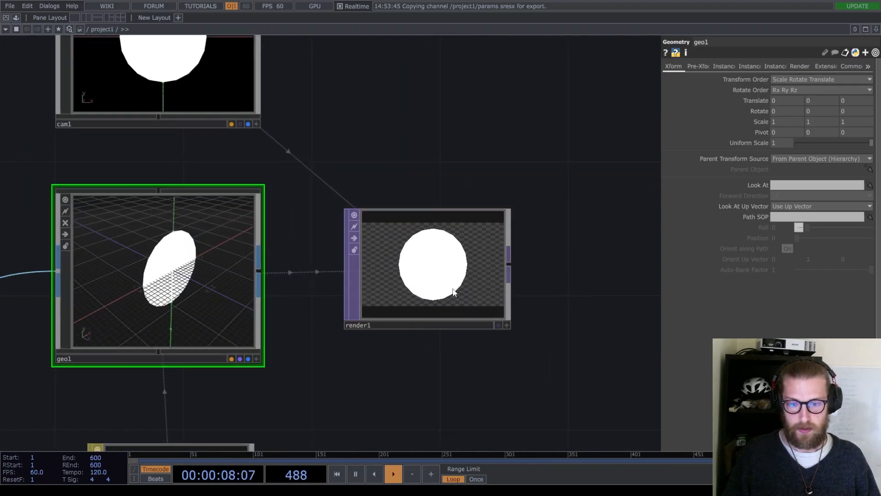
{"action": "scroll", "coordinate": [421, 268], "scroll_direction": "down", "scroll_amount": 5}
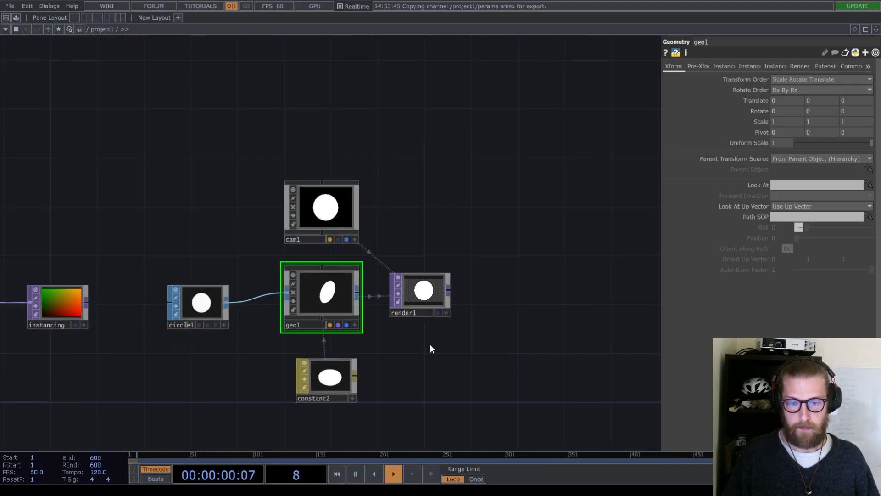
Step: Add a Null TOP after render1 and display it as the network background
{"action": "left_click", "coordinate": [526, 284]}
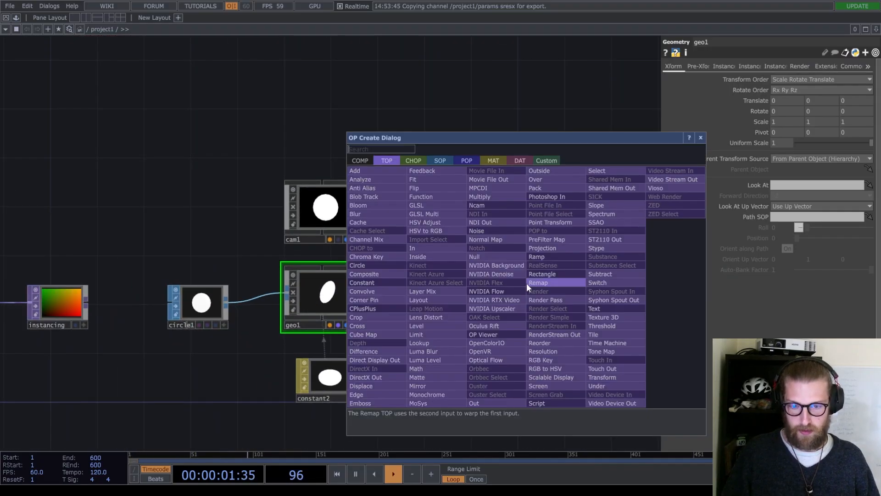
{"action": "left_click", "coordinate": [484, 254]}
{"action": "left_click", "coordinate": [549, 294]}
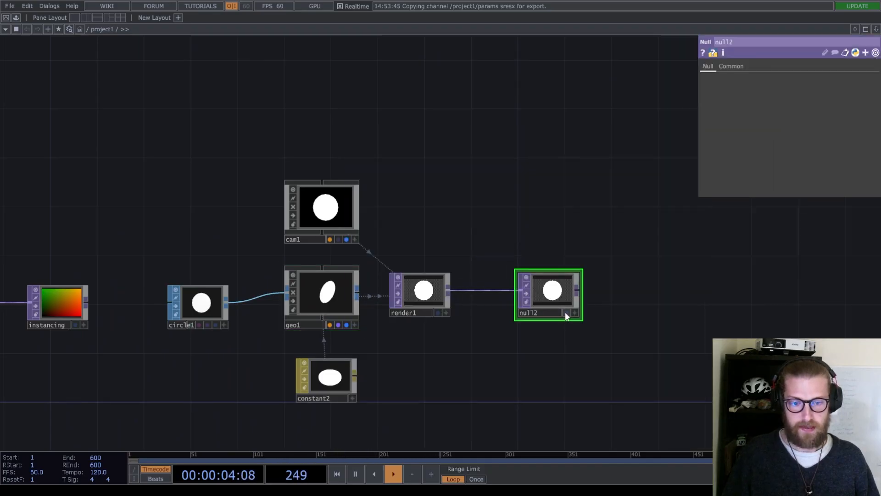
{"action": "left_click", "coordinate": [565, 312]}
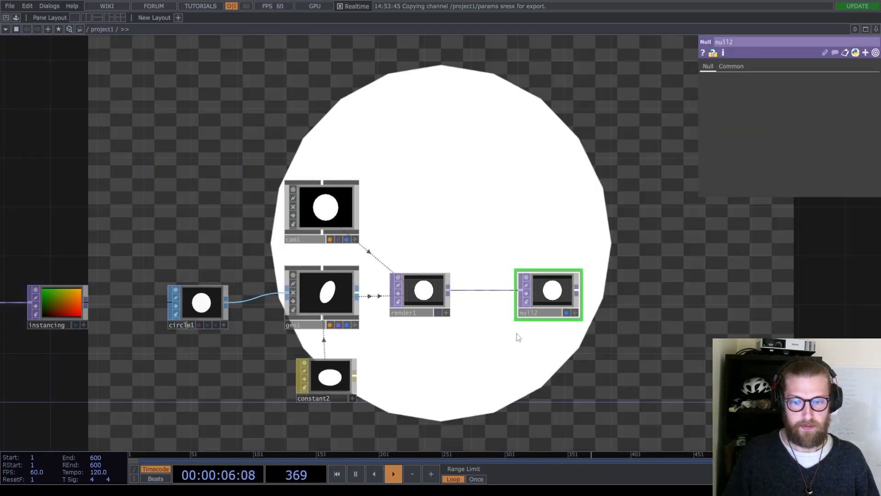
Step: Turn off the display of backdrop TOPs in the network editor
{"action": "scroll", "coordinate": [511, 374], "scroll_direction": "down", "scroll_amount": 4}
{"action": "scroll", "coordinate": [511, 370], "scroll_direction": "down", "scroll_amount": 1}
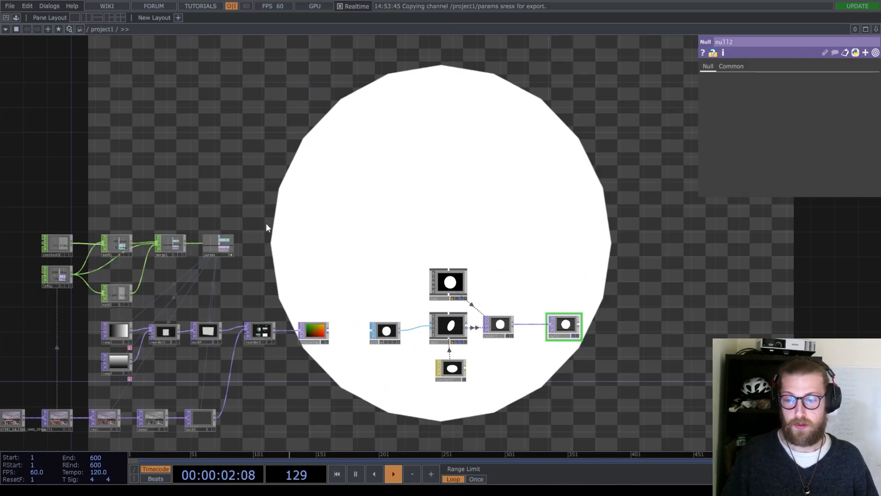
{"action": "right_click", "coordinate": [368, 198]}
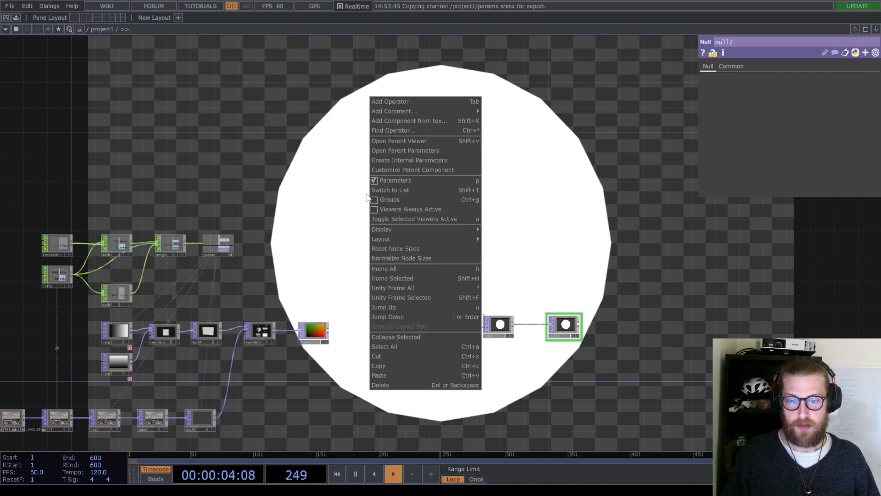
{"action": "mouse_move", "coordinate": [404, 234]}
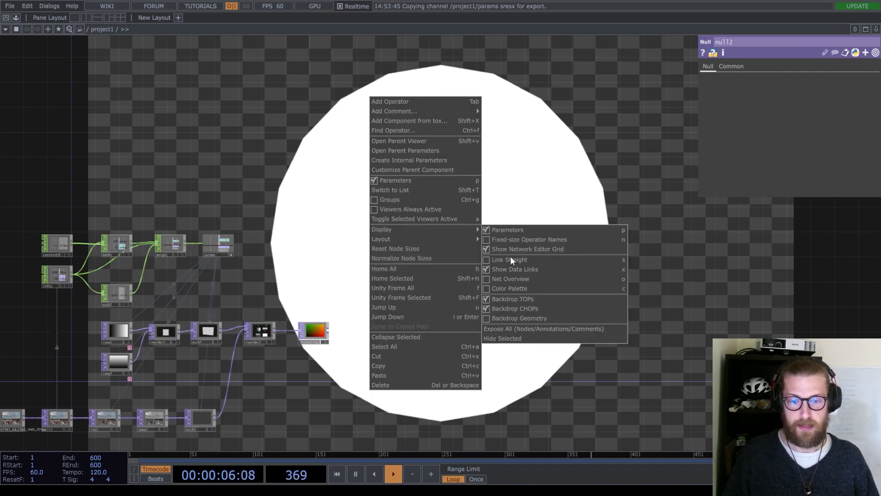
{"action": "left_click", "coordinate": [511, 298]}
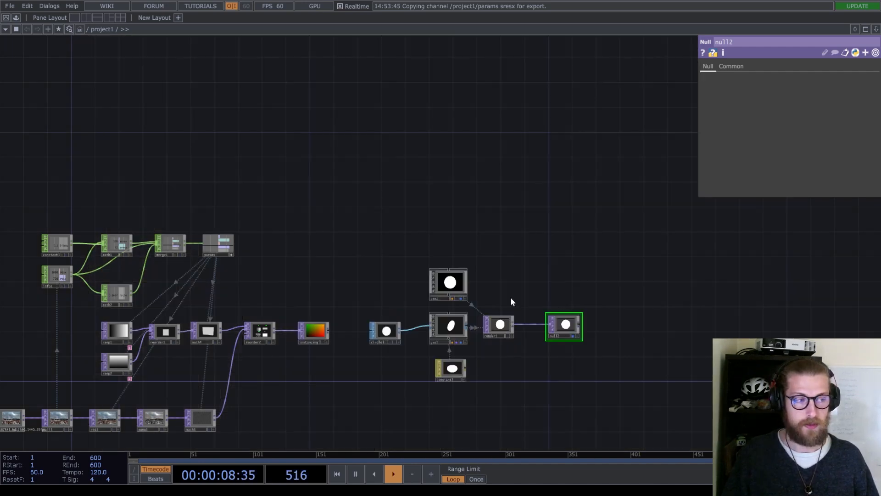
Step: Split the workspace into two side-by-side panes, make the second a TOP Viewer, and widen the network pane
{"action": "left_click", "coordinate": [86, 17]}
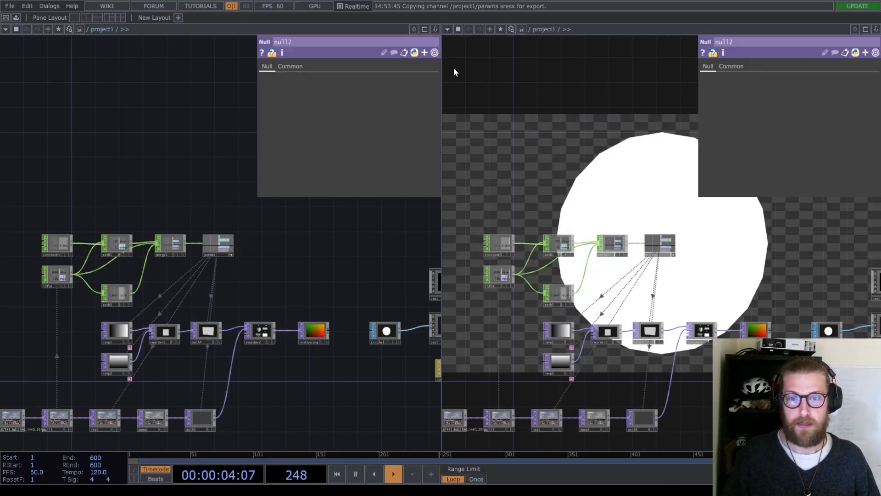
{"action": "left_click", "coordinate": [448, 30]}
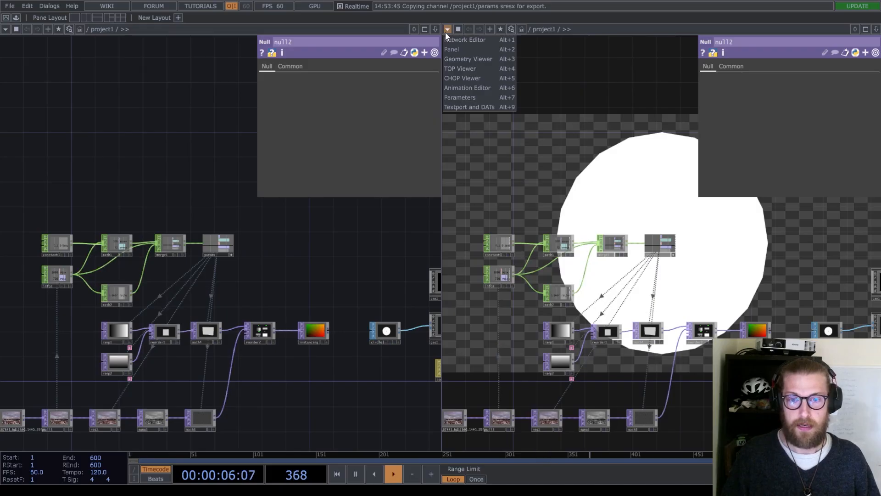
{"action": "left_click", "coordinate": [458, 69]}
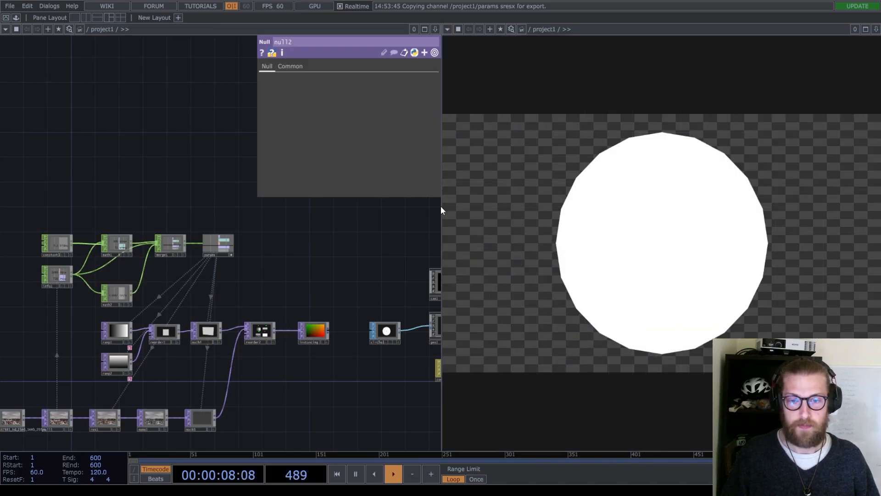
{"action": "left_click_drag", "start_coordinate": [441, 207], "coordinate": [596, 215]}
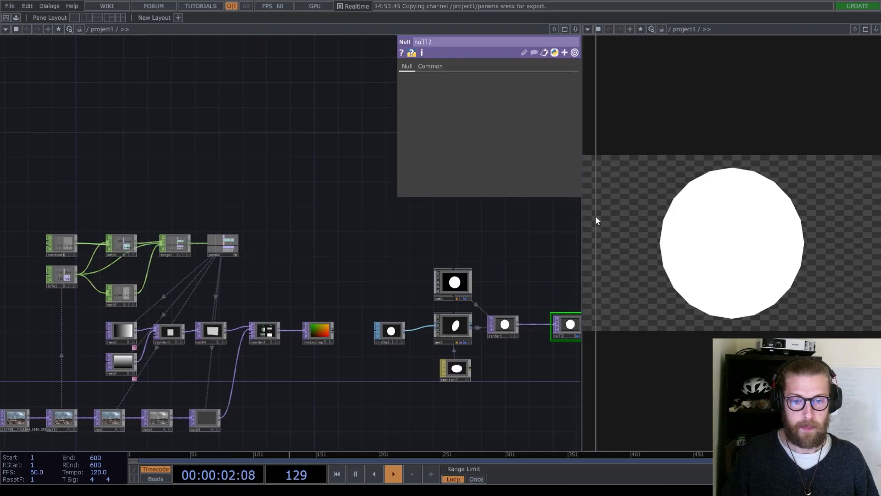
Step: Enable instancing on geo1 and assign the instancing null as its Default Instance OP
{"action": "left_click_drag", "start_coordinate": [539, 263], "coordinate": [449, 235]}
{"action": "left_click_drag", "start_coordinate": [299, 341], "coordinate": [373, 313]}
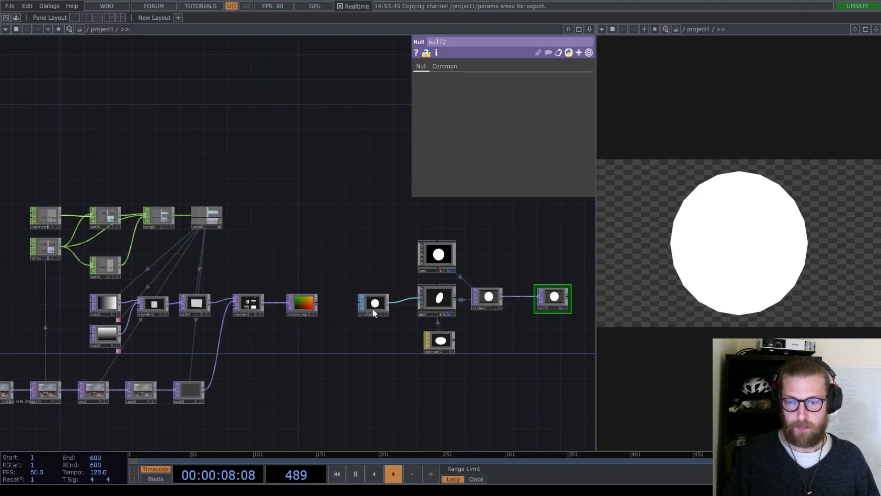
{"action": "left_click", "coordinate": [433, 301]}
{"action": "left_click_drag", "start_coordinate": [313, 342], "coordinate": [244, 330]}
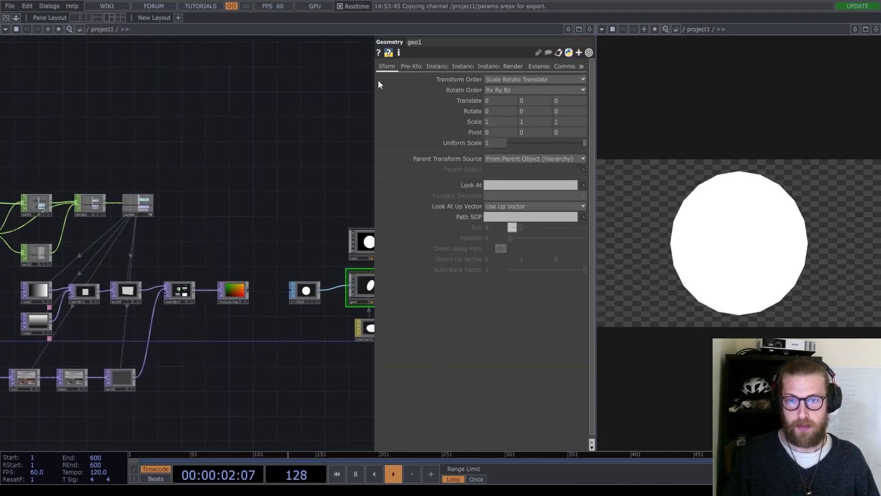
{"action": "left_click", "coordinate": [437, 67]}
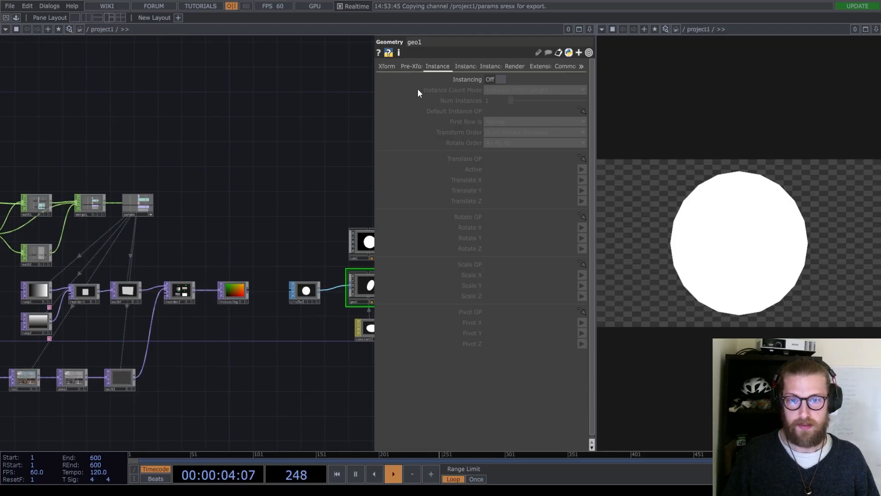
{"action": "left_click", "coordinate": [495, 80]}
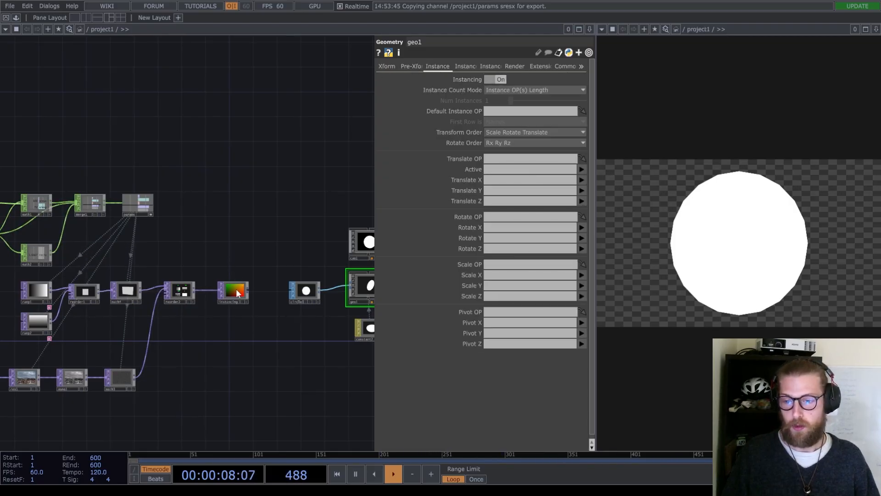
{"action": "left_click_drag", "start_coordinate": [235, 288], "coordinate": [522, 114]}
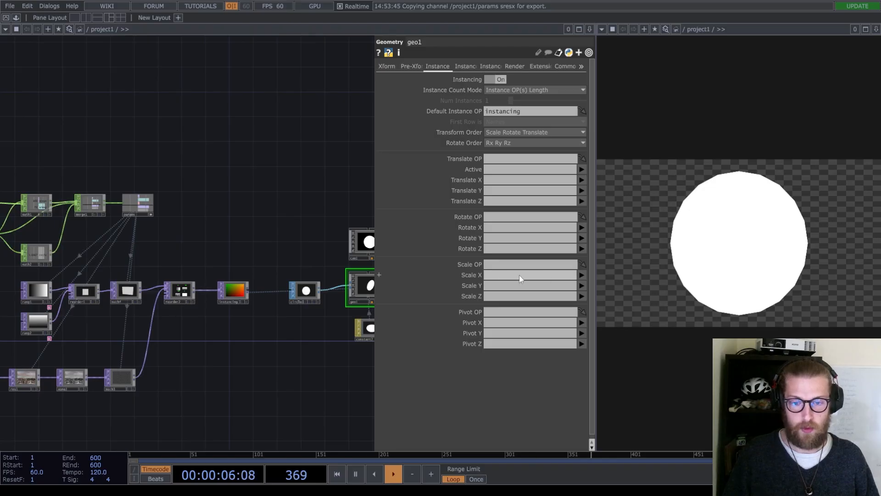
Step: Drive geo1's instance Scale X and Scale Y with the b channel and check that channel in reorder2
{"action": "left_click", "coordinate": [582, 275]}
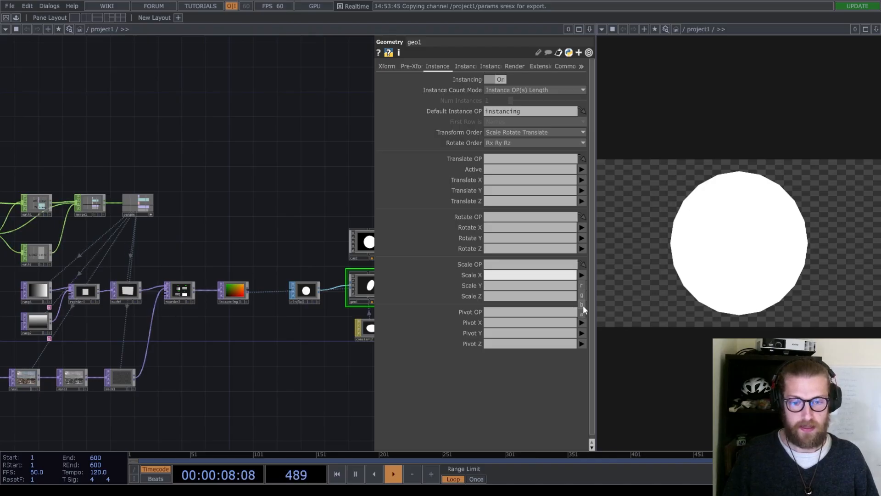
{"action": "left_click", "coordinate": [582, 304]}
{"action": "left_click", "coordinate": [582, 285]}
{"action": "left_click", "coordinate": [581, 314]}
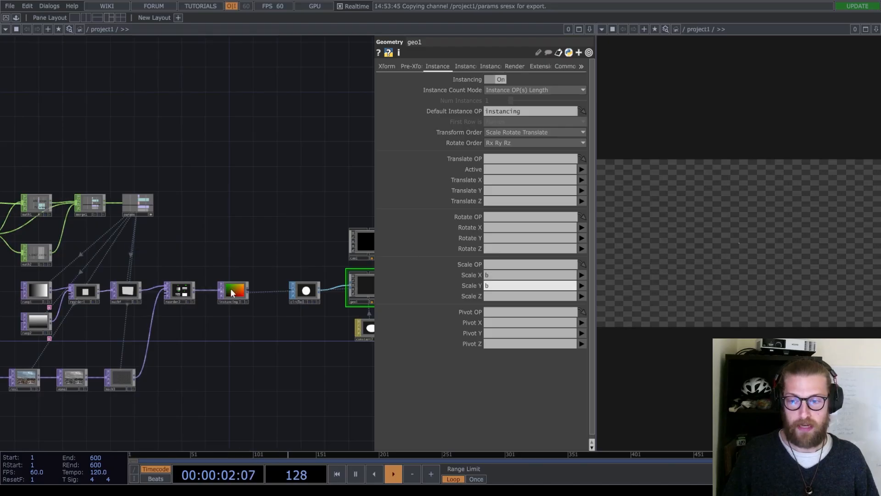
{"action": "scroll", "coordinate": [191, 314], "scroll_direction": "up", "scroll_amount": 10}
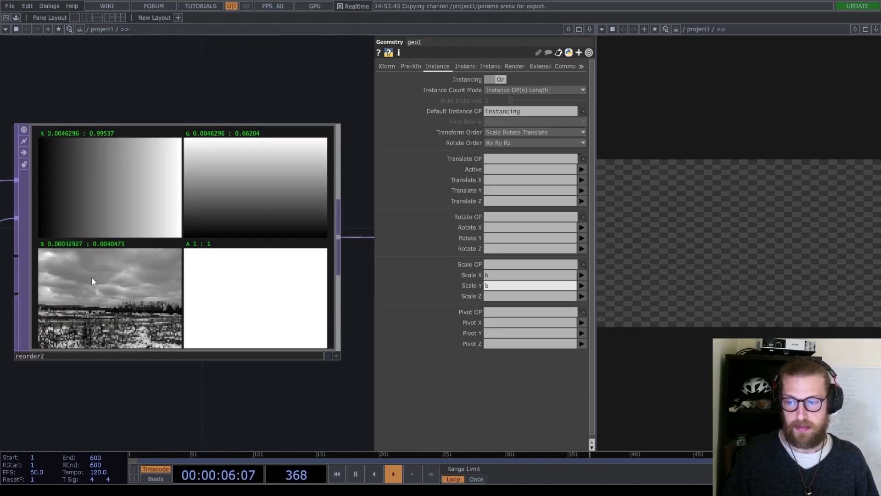
{"action": "scroll", "coordinate": [93, 326], "scroll_direction": "down", "scroll_amount": 10}
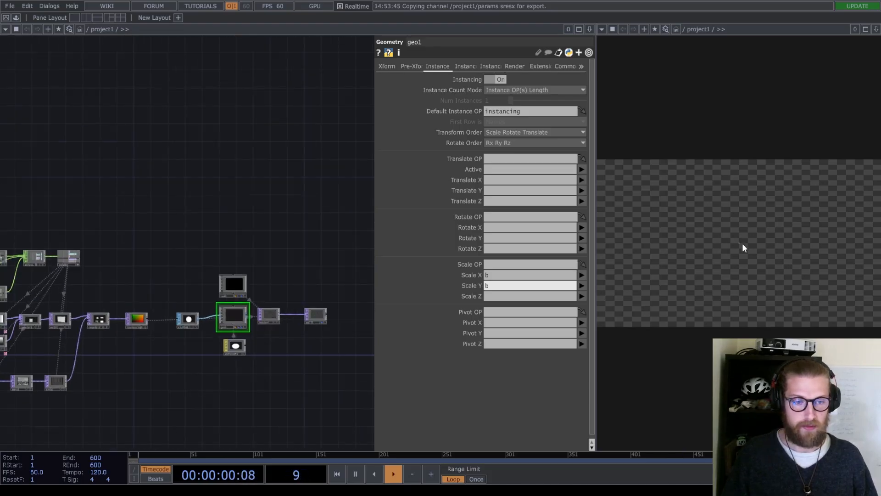
Step: Map geo1's instance Translate X to the r channel and Translate Y to the g channel
{"action": "scroll", "coordinate": [324, 367], "scroll_direction": "up", "scroll_amount": 3}
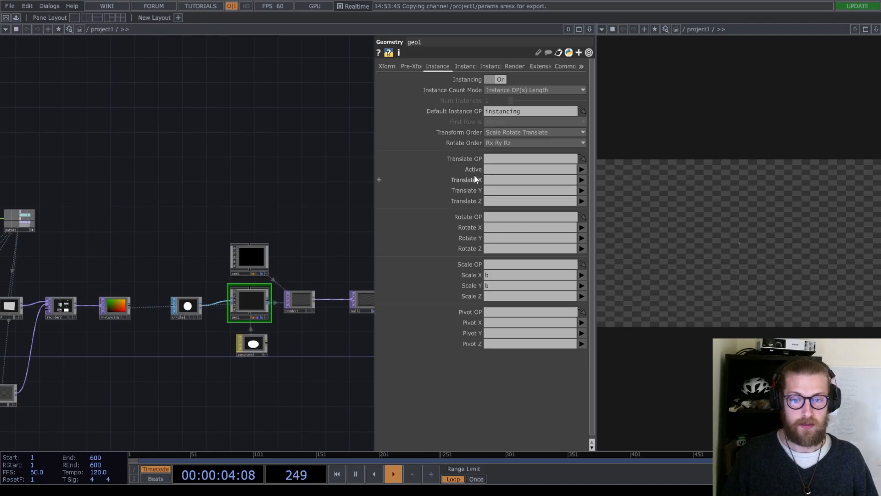
{"action": "left_click", "coordinate": [582, 180]}
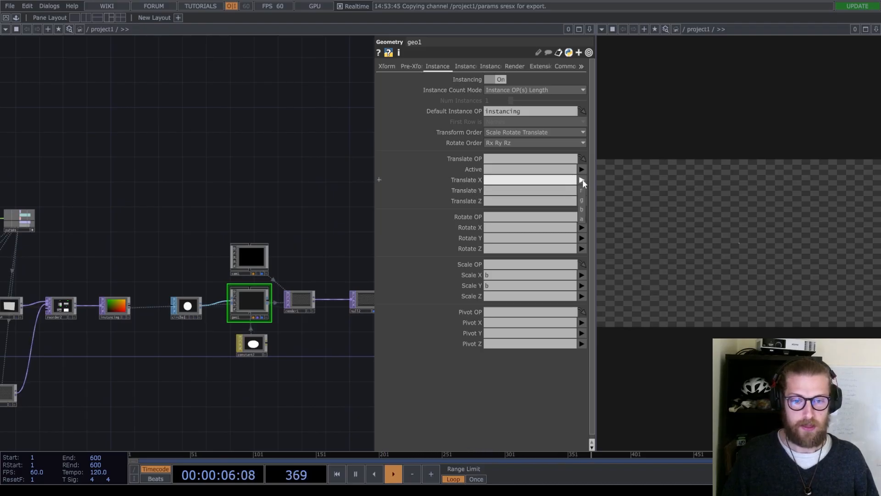
{"action": "left_click", "coordinate": [582, 190]}
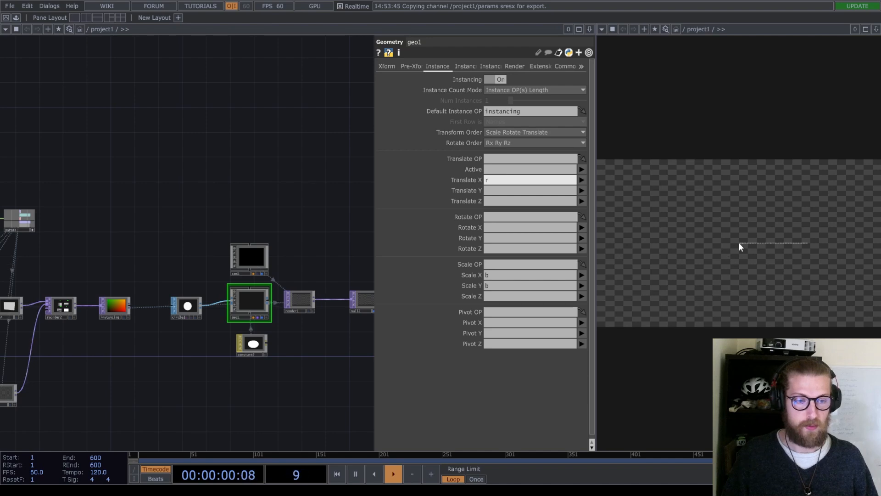
{"action": "left_click", "coordinate": [582, 190]}
{"action": "left_click", "coordinate": [583, 211]}
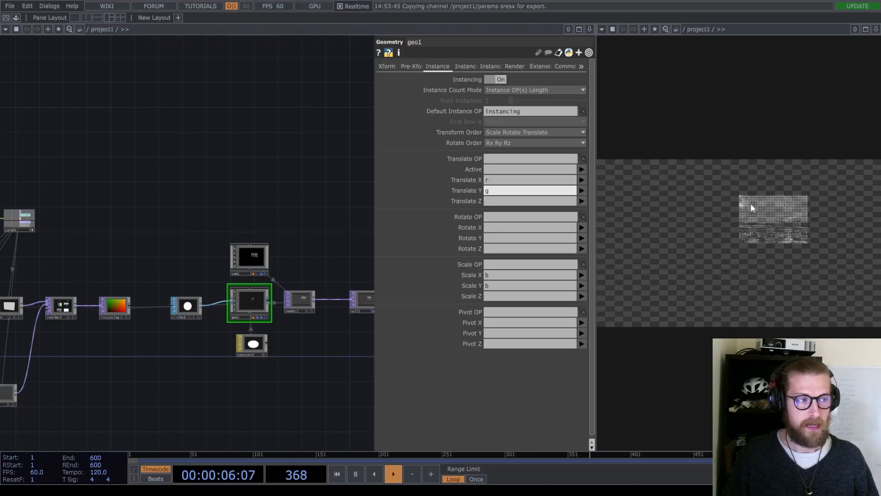
Step: Set cam1 to Orthographic projection with a Bottom-Left ortho origin and an ortho width of 1
{"action": "left_click", "coordinate": [250, 254]}
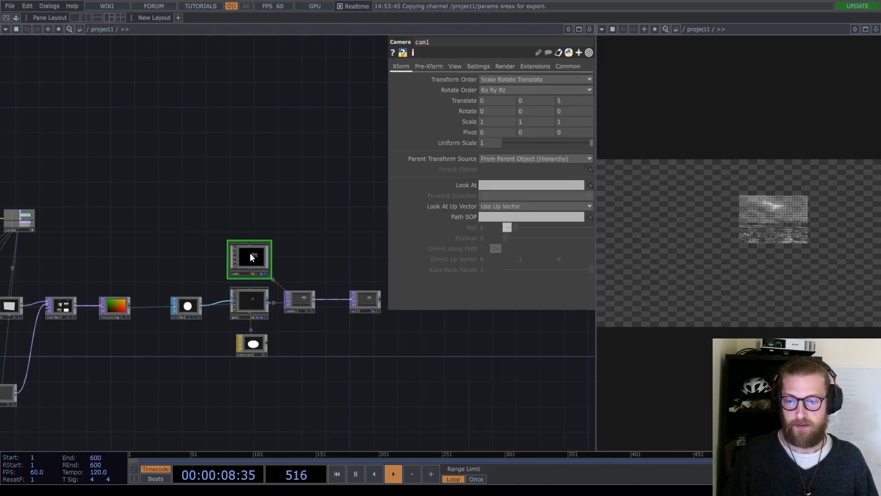
{"action": "left_click", "coordinate": [454, 66]}
{"action": "left_click", "coordinate": [499, 79]}
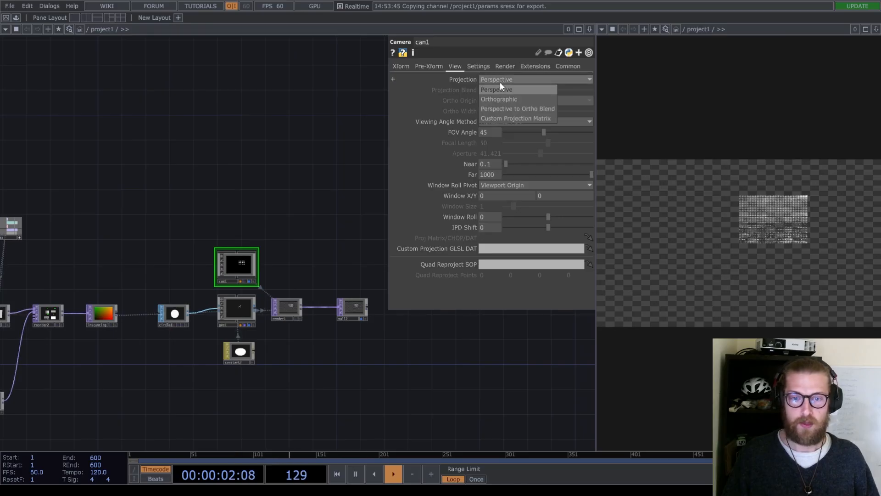
{"action": "left_click", "coordinate": [500, 99]}
{"action": "left_click", "coordinate": [500, 100]}
{"action": "left_click", "coordinate": [500, 120]}
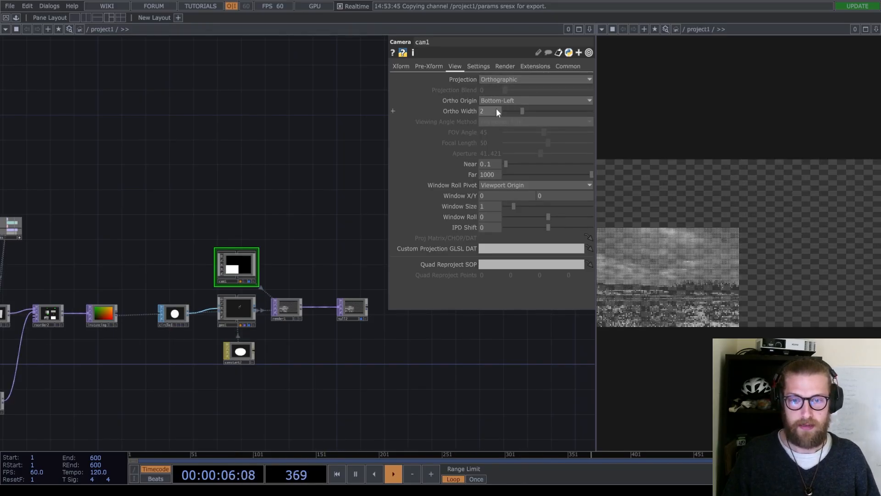
{"action": "type", "text": "1"}
{"action": "key", "text": "Return"}
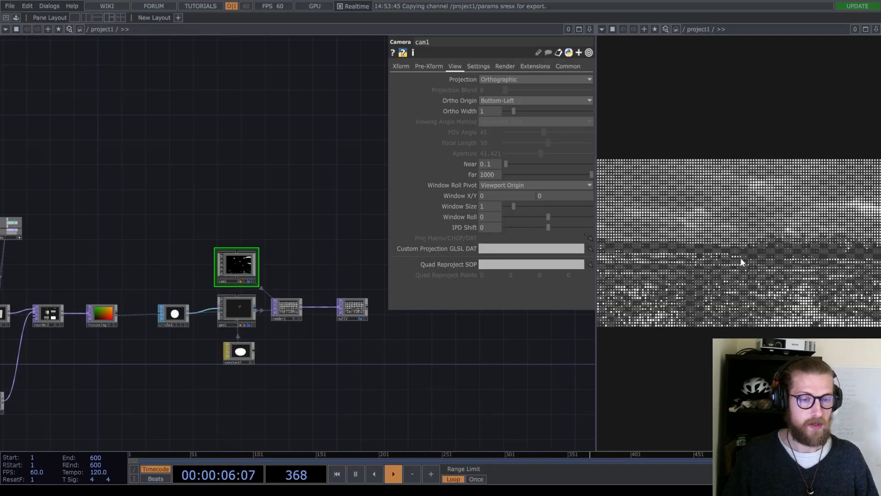
Step: Set the background color alpha of render1 to 1 for an opaque black background
{"action": "left_click_drag", "start_coordinate": [317, 354], "coordinate": [495, 377]}
{"action": "left_click", "coordinate": [349, 316]}
{"action": "left_click_drag", "start_coordinate": [281, 309], "coordinate": [348, 309]}
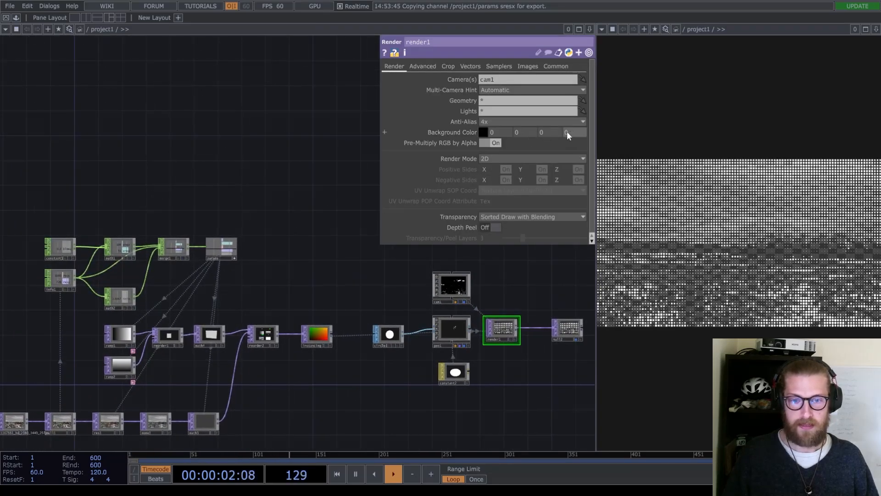
{"action": "type", "text": "1"}
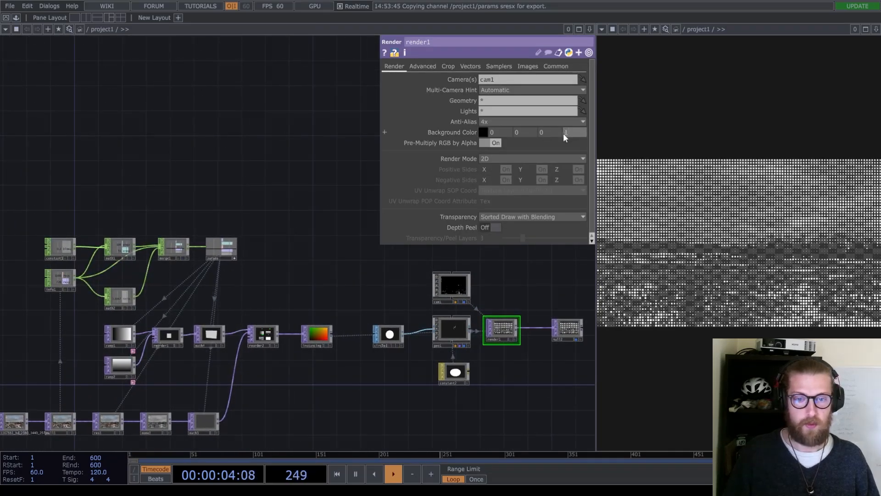
{"action": "left_click", "coordinate": [339, 278]}
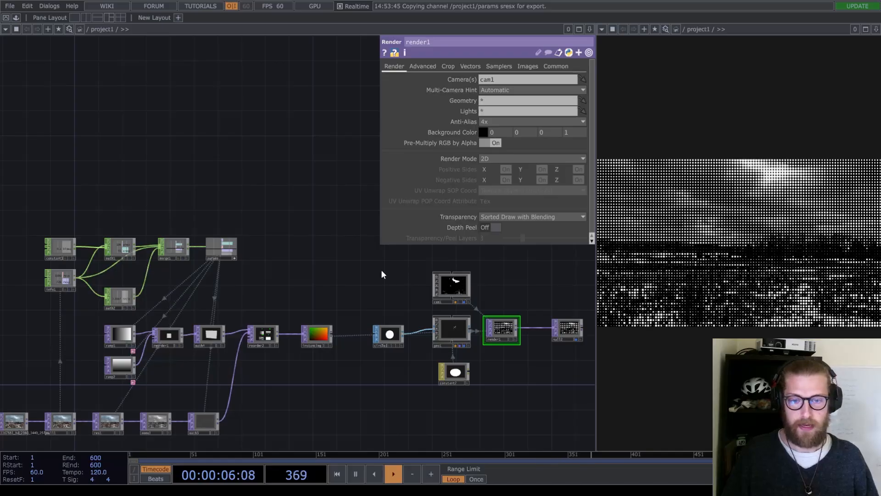
Step: Link render1's resolution width and height to the resx and resy channels of the params CHOP
{"action": "left_click", "coordinate": [555, 66]}
{"action": "scroll", "coordinate": [344, 240], "scroll_direction": "up", "scroll_amount": 8}
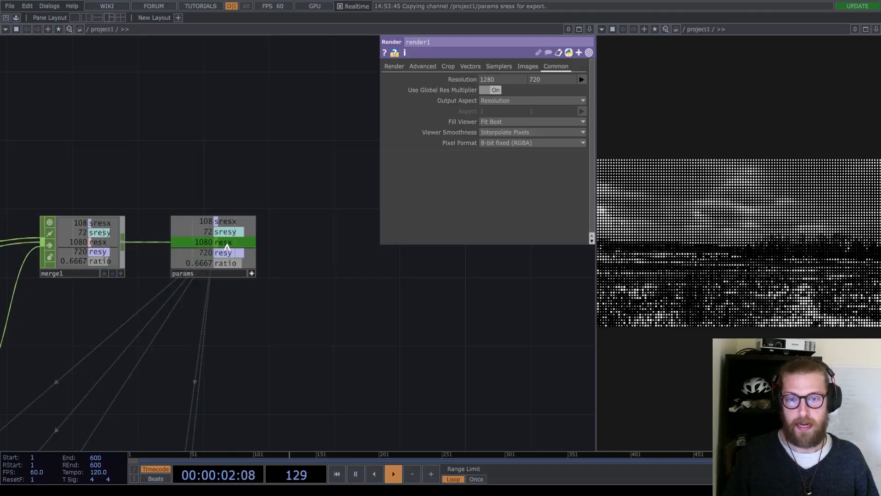
{"action": "left_click_drag", "start_coordinate": [284, 246], "coordinate": [493, 81]}
{"action": "left_click", "coordinate": [500, 80]}
{"action": "left_click_drag", "start_coordinate": [225, 252], "coordinate": [540, 79]}
{"action": "left_click", "coordinate": [548, 74]}
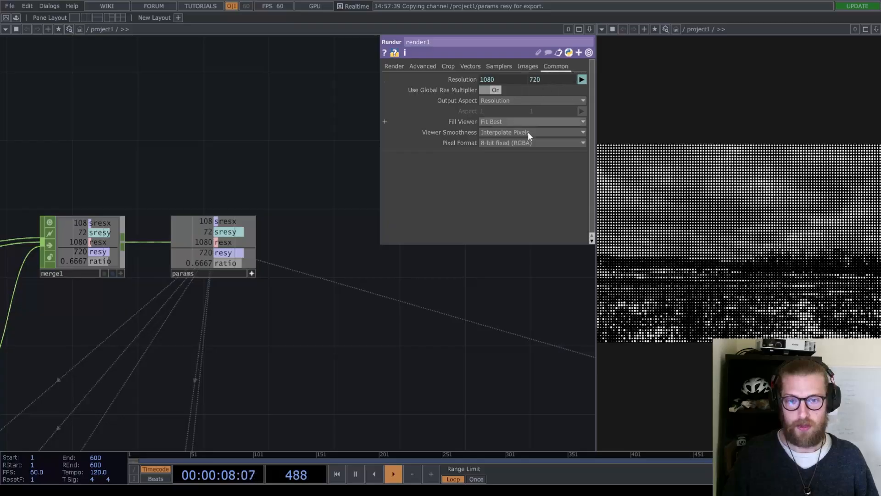
Step: Increase the bitmap_scale value in constant1 to give the dot image a finer resolution
{"action": "left_click_drag", "start_coordinate": [417, 285], "coordinate": [275, 228]}
{"action": "scroll", "coordinate": [275, 228], "scroll_direction": "down", "scroll_amount": 5}
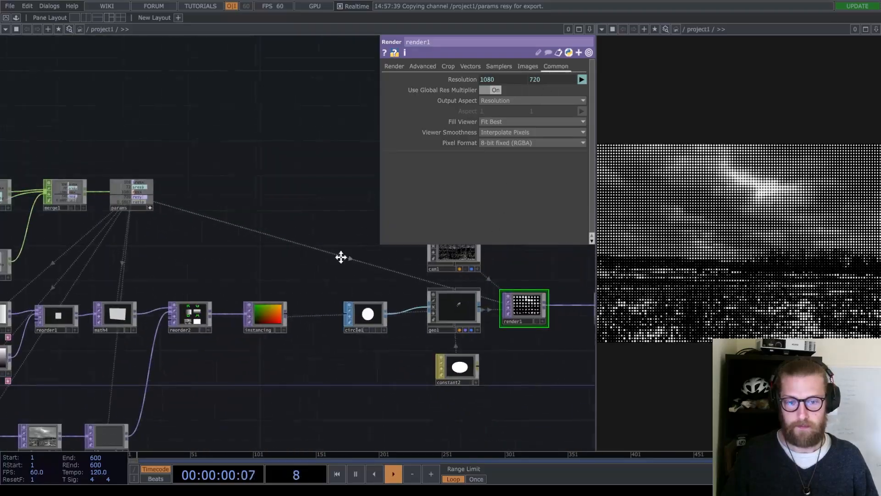
{"action": "left_click_drag", "start_coordinate": [350, 258], "coordinate": [191, 244]}
{"action": "scroll", "coordinate": [388, 353], "scroll_direction": "down", "scroll_amount": 5}
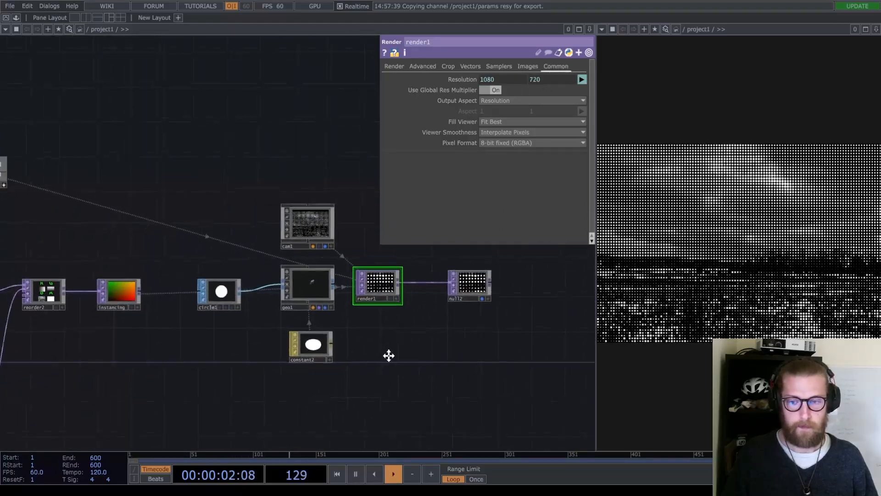
{"action": "left_click_drag", "start_coordinate": [273, 372], "coordinate": [346, 356]}
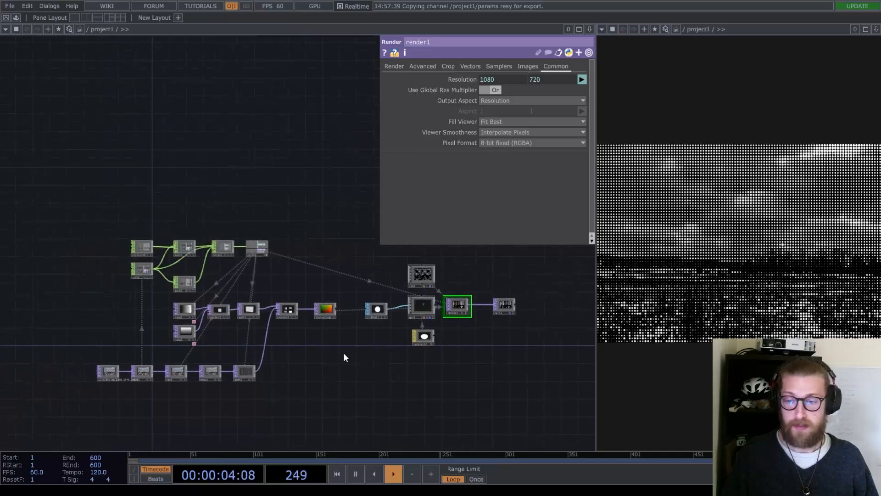
{"action": "left_click", "coordinate": [145, 249]}
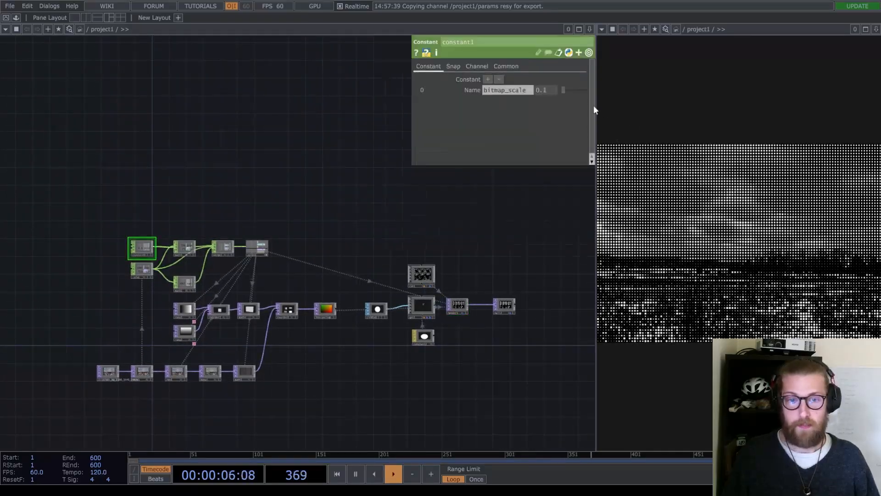
{"action": "left_click_drag", "start_coordinate": [563, 88], "coordinate": [545, 93]}
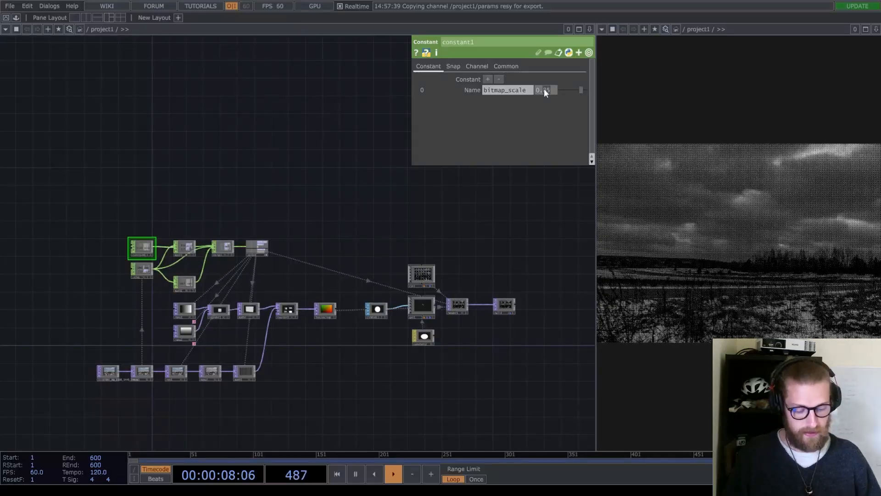
Step: Move null2 farther from render1 to make room for another operator between them
{"action": "left_click_drag", "start_coordinate": [476, 344], "coordinate": [390, 326]}
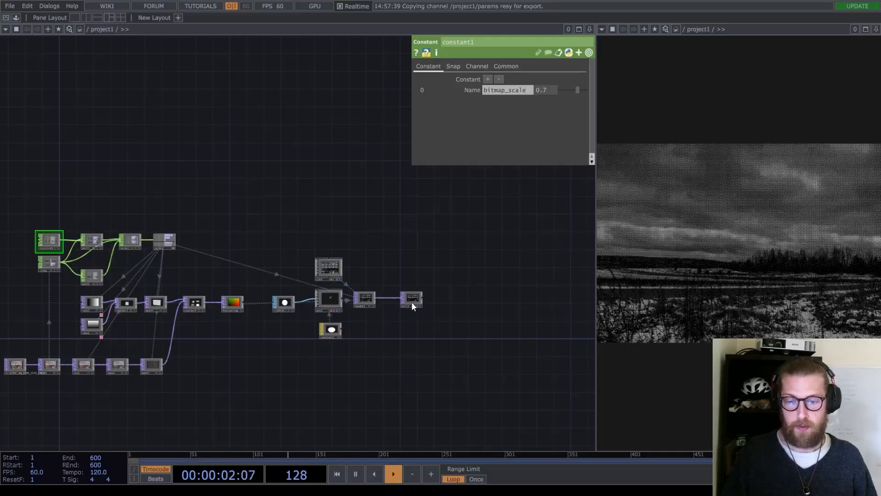
{"action": "scroll", "coordinate": [411, 302], "scroll_direction": "up", "scroll_amount": 5}
{"action": "left_click_drag", "start_coordinate": [414, 297], "coordinate": [538, 292]}
{"action": "left_click_drag", "start_coordinate": [477, 330], "coordinate": [403, 322]}
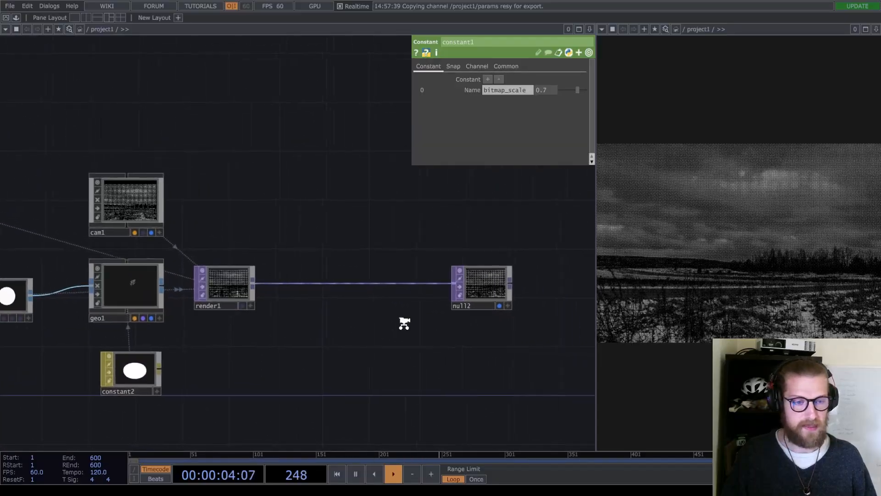
{"action": "scroll", "coordinate": [403, 323], "scroll_direction": "down", "scroll_amount": 3}
{"action": "left_click_drag", "start_coordinate": [454, 298], "coordinate": [496, 293]}
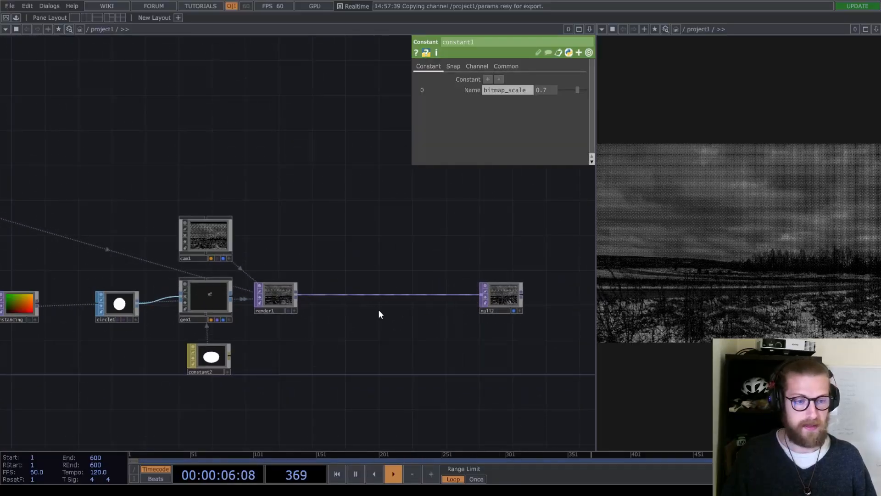
Step: Insert a Level TOP on the connection between render1 and null2
{"action": "right_click", "coordinate": [324, 295]}
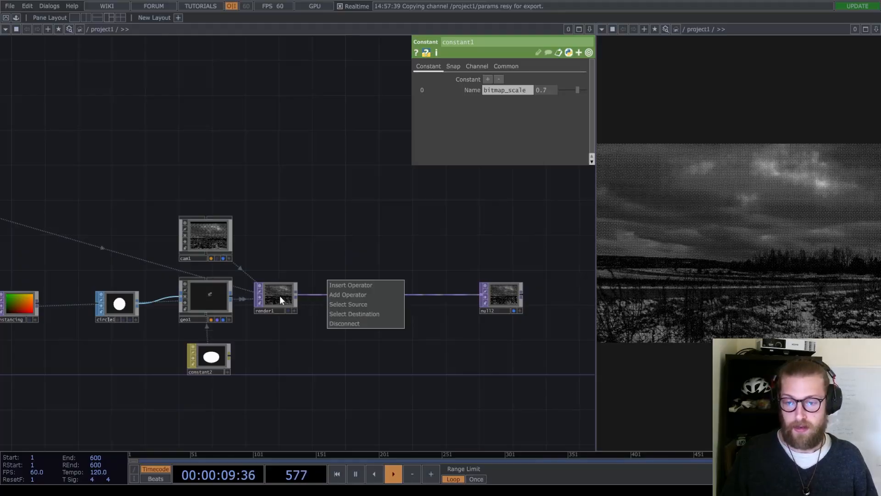
{"action": "left_click", "coordinate": [355, 285]}
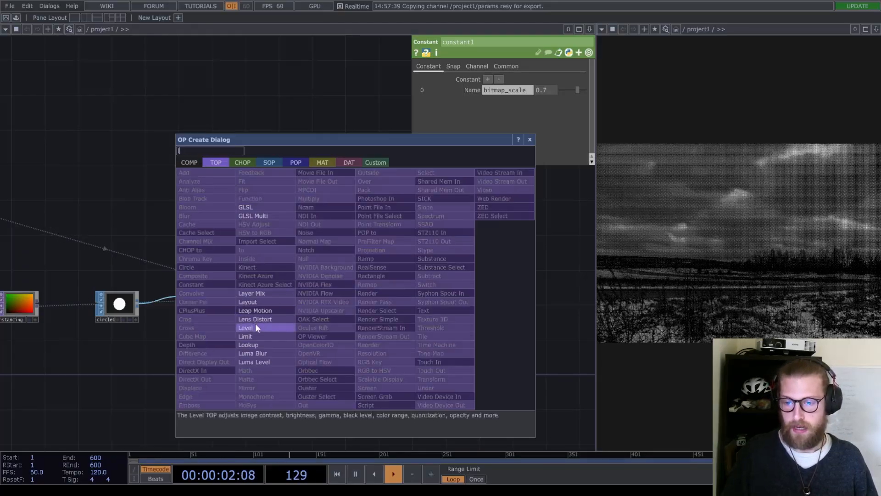
{"action": "left_click", "coordinate": [252, 327]}
{"action": "left_click", "coordinate": [344, 297]}
{"action": "scroll", "coordinate": [343, 296], "scroll_direction": "up", "scroll_amount": 2}
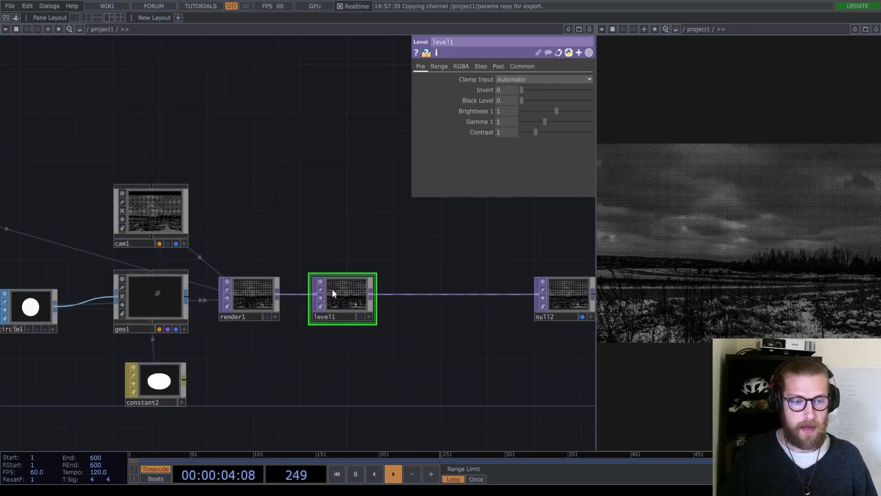
Step: Set Brightness 1 of level1 to 1.5 to brighten the dot image
{"action": "left_click", "coordinate": [511, 111]}
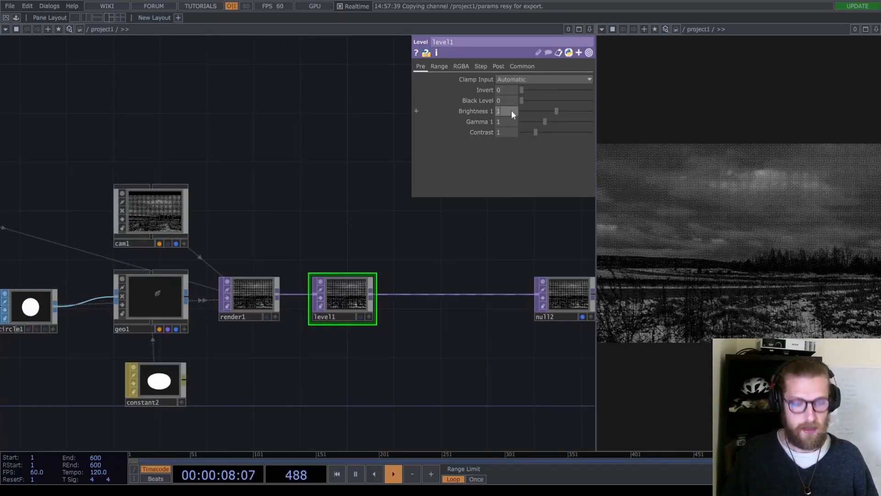
{"action": "type", "text": "1.5"}
{"action": "key", "text": "Return"}
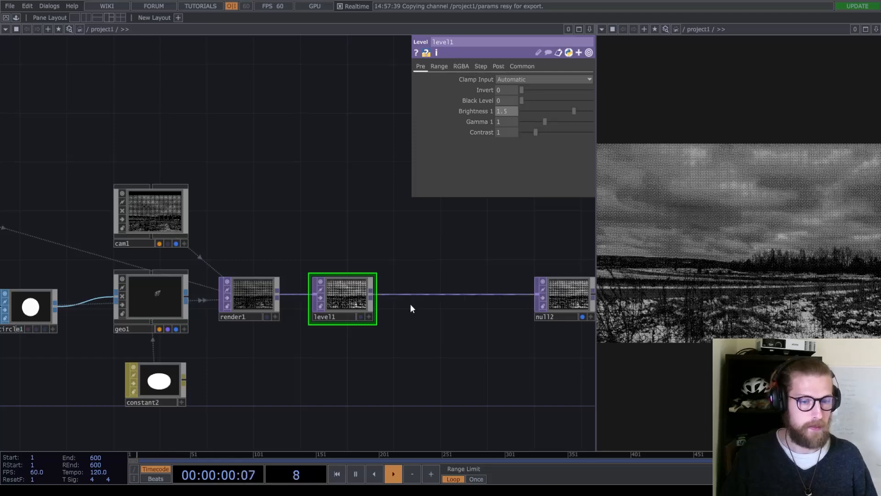
Step: Move null2 farther from level1 to free space for more effect operators
{"action": "left_click_drag", "start_coordinate": [456, 364], "coordinate": [365, 337]}
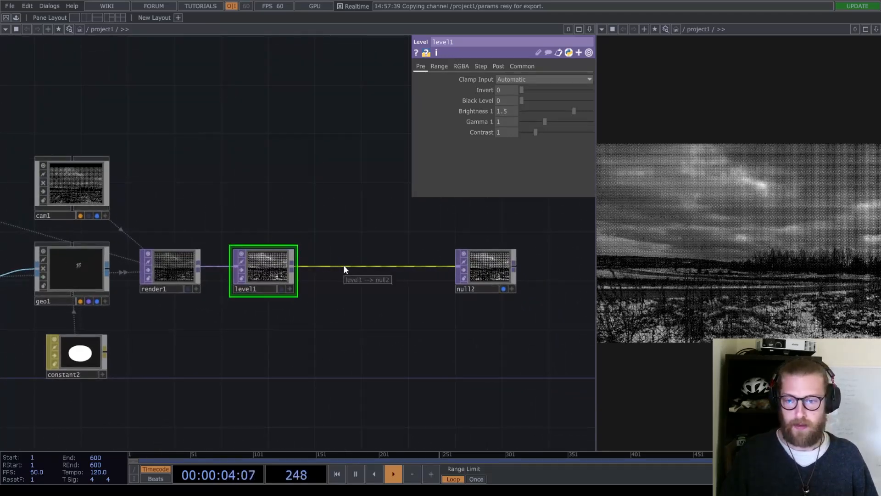
{"action": "left_click_drag", "start_coordinate": [355, 313], "coordinate": [307, 302]}
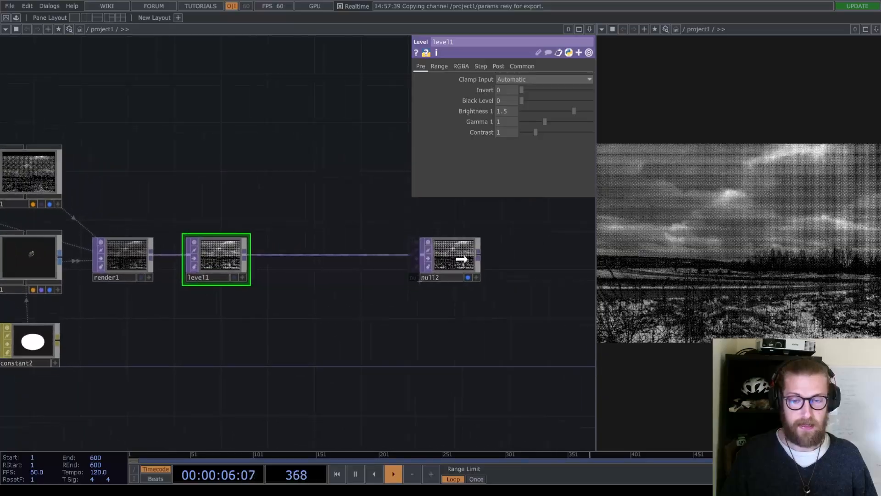
{"action": "left_click_drag", "start_coordinate": [437, 262], "coordinate": [564, 250]}
{"action": "left_click_drag", "start_coordinate": [450, 297], "coordinate": [356, 298]}
{"action": "left_click_drag", "start_coordinate": [464, 251], "coordinate": [550, 261]}
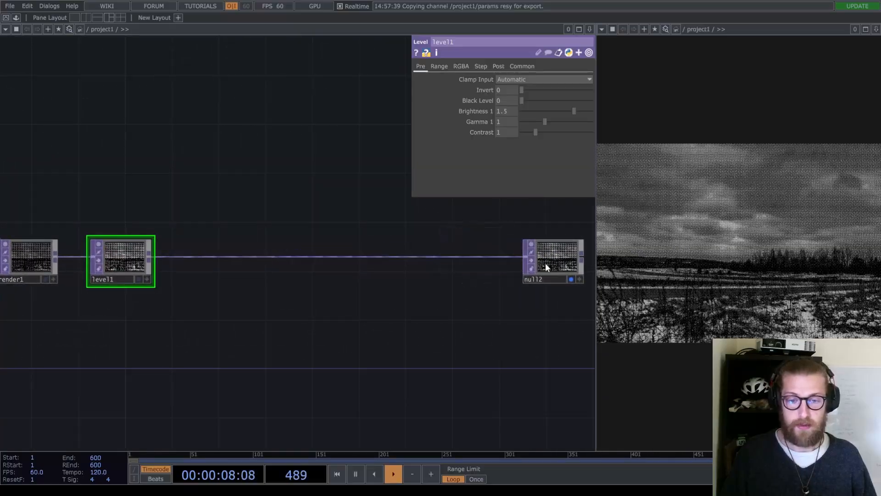
Step: Examine the original colour video in null1 of the source chain
{"action": "left_click_drag", "start_coordinate": [416, 297], "coordinate": [473, 291]}
{"action": "scroll", "coordinate": [472, 291], "scroll_direction": "down", "scroll_amount": 3}
{"action": "left_click_drag", "start_coordinate": [405, 312], "coordinate": [484, 307]}
{"action": "left_click_drag", "start_coordinate": [352, 355], "coordinate": [501, 329]}
{"action": "left_click_drag", "start_coordinate": [305, 374], "coordinate": [383, 373]}
{"action": "scroll", "coordinate": [183, 330], "scroll_direction": "up", "scroll_amount": 10}
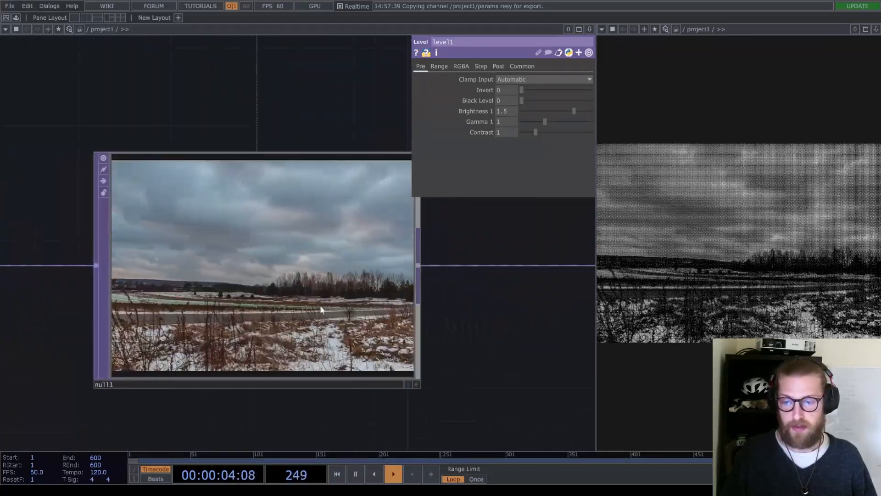
{"action": "scroll", "coordinate": [222, 303], "scroll_direction": "down", "scroll_amount": 8}
{"action": "scroll", "coordinate": [221, 302], "scroll_direction": "down", "scroll_amount": 5}
{"action": "left_click_drag", "start_coordinate": [433, 311], "coordinate": [240, 347]}
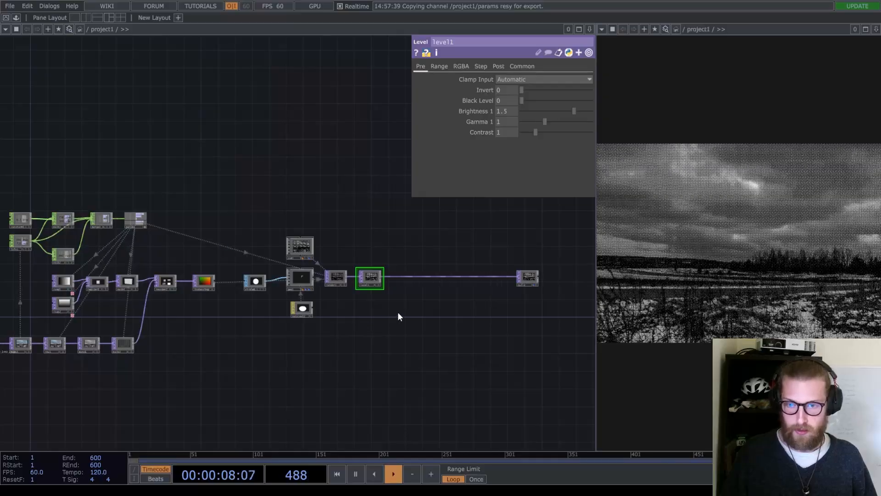
Step: Add a Select TOP below level1
{"action": "key", "text": "Tab"}
{"action": "type", "text": "se"}
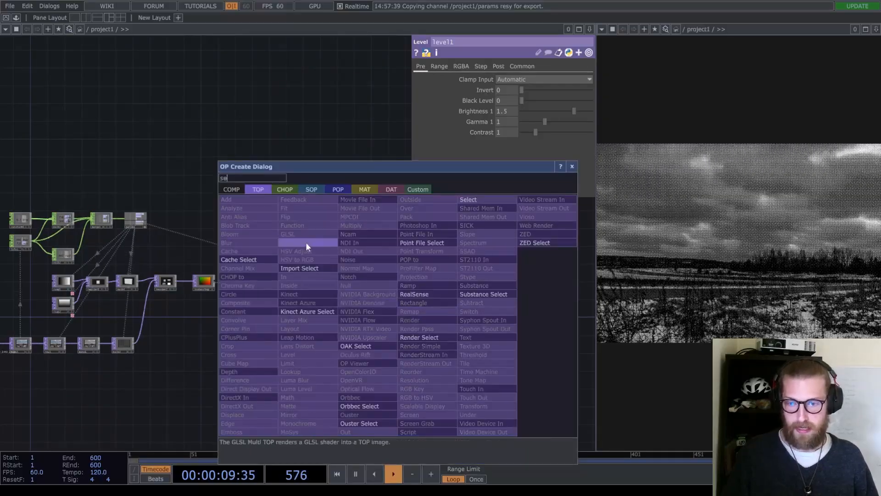
{"action": "left_click", "coordinate": [463, 201]}
{"action": "left_click", "coordinate": [371, 312]}
{"action": "scroll", "coordinate": [285, 368], "scroll_direction": "up", "scroll_amount": 8}
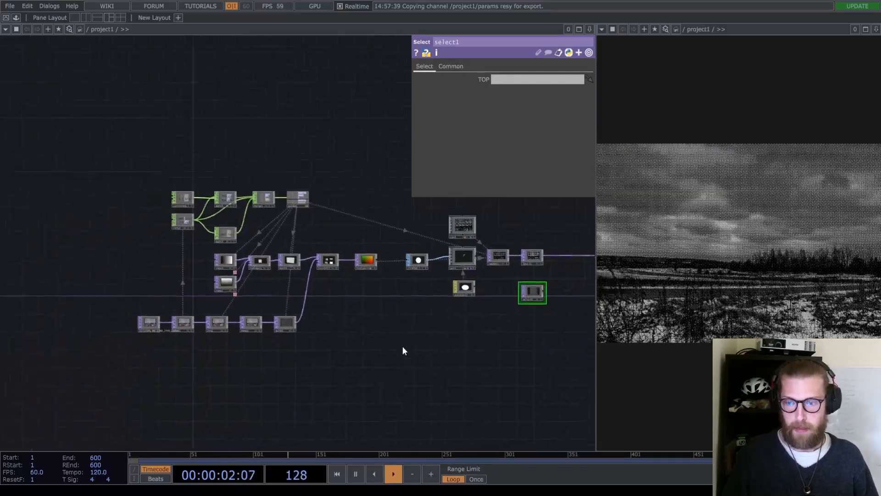
Step: Reference res1 as the source TOP of select1
{"action": "left_click_drag", "start_coordinate": [313, 264], "coordinate": [507, 81]}
{"action": "left_click_drag", "start_coordinate": [449, 323], "coordinate": [208, 342]}
{"action": "scroll", "coordinate": [328, 331], "scroll_direction": "down", "scroll_amount": 5}
{"action": "scroll", "coordinate": [403, 275], "scroll_direction": "up", "scroll_amount": 10}
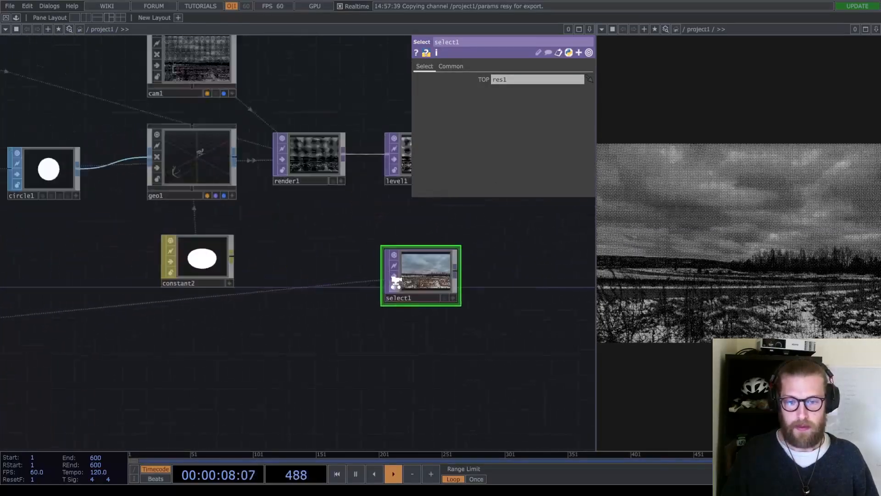
{"action": "left_click_drag", "start_coordinate": [471, 336], "coordinate": [388, 352]}
{"action": "scroll", "coordinate": [358, 294], "scroll_direction": "up", "scroll_amount": 3}
{"action": "scroll", "coordinate": [406, 301], "scroll_direction": "down", "scroll_amount": 6}
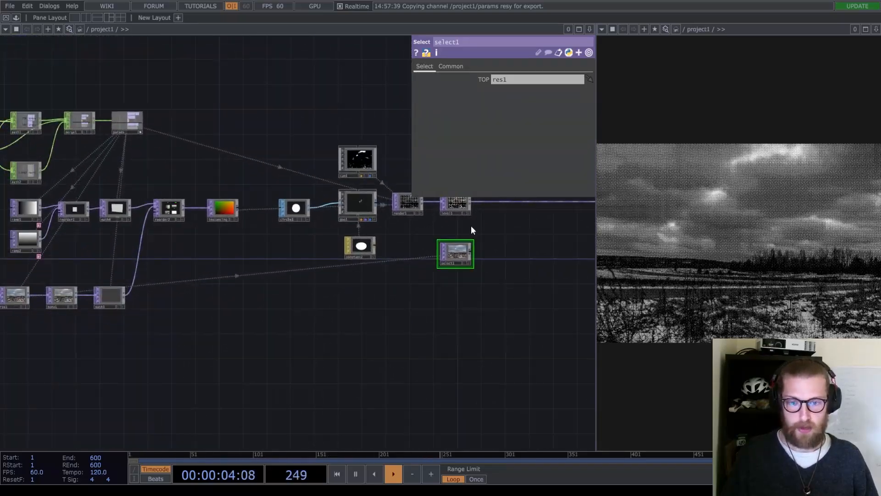
Step: Insert a Multiply TOP between level1 and null2 and connect select1 to its second input
{"action": "left_click_drag", "start_coordinate": [476, 244], "coordinate": [327, 303]}
{"action": "scroll", "coordinate": [317, 301], "scroll_direction": "up", "scroll_amount": 3}
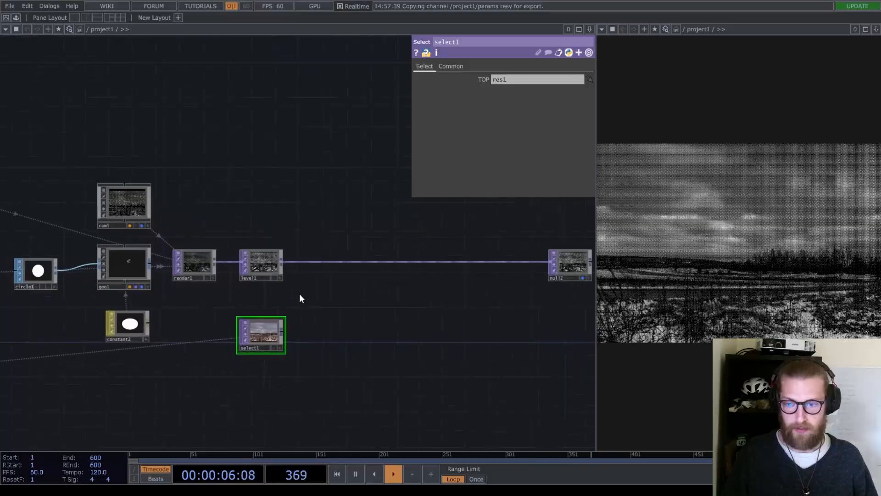
{"action": "right_click", "coordinate": [335, 260]}
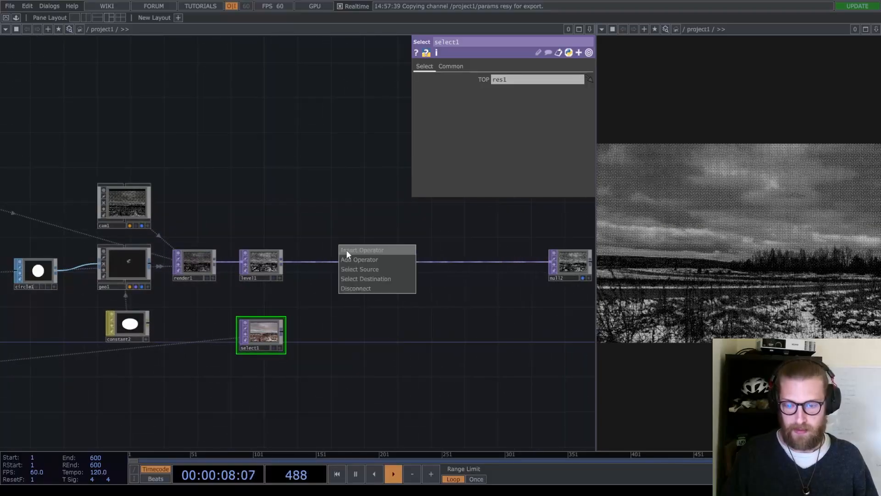
{"action": "left_click", "coordinate": [346, 250]}
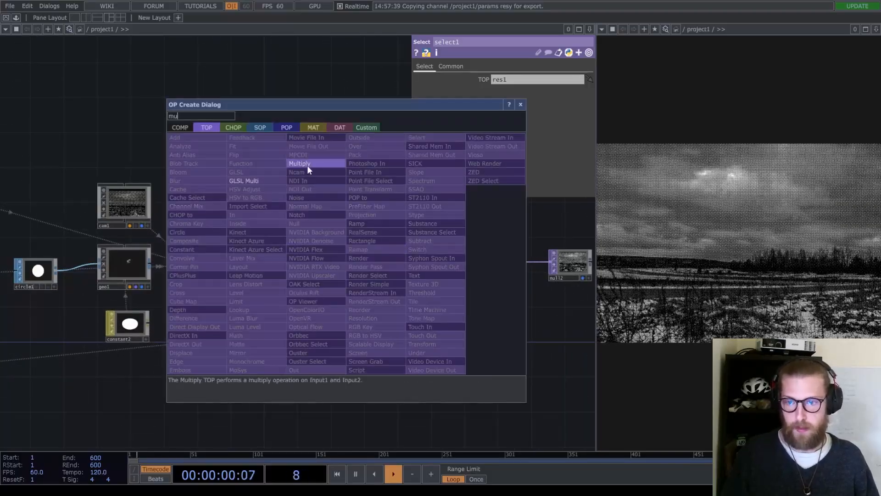
{"action": "left_click", "coordinate": [307, 164]}
{"action": "left_click", "coordinate": [338, 261]}
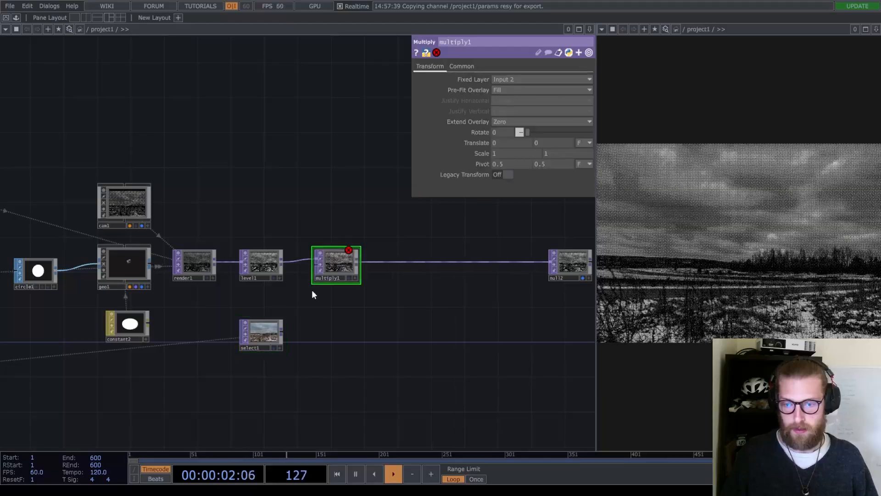
{"action": "left_click_drag", "start_coordinate": [286, 324], "coordinate": [305, 275]}
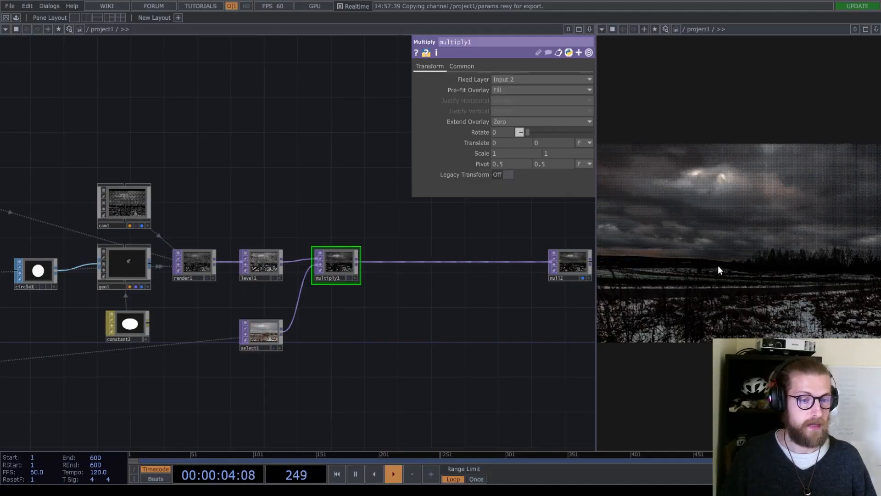
Step: Toggle the bypass of multiply1 to compare the coloured and monochrome dots, leaving it bypassed
{"action": "left_click", "coordinate": [320, 264]}
{"action": "left_click_drag", "start_coordinate": [421, 267], "coordinate": [389, 263]}
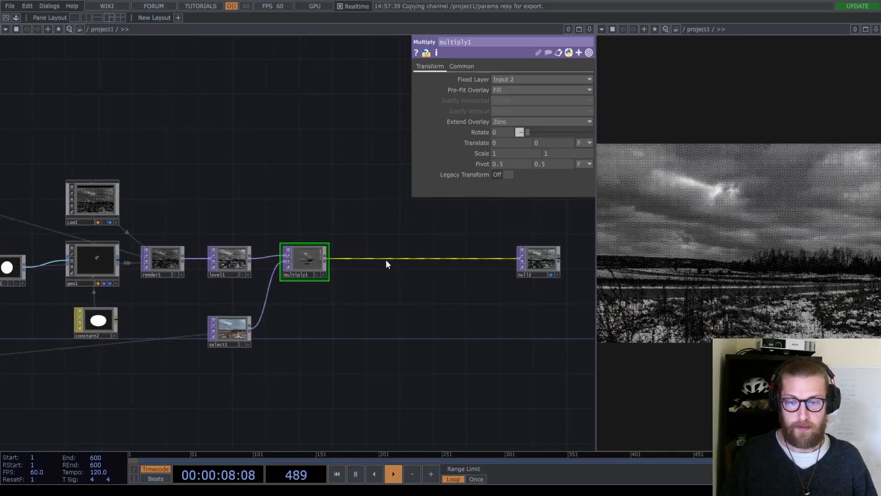
{"action": "left_click", "coordinate": [288, 260]}
{"action": "scroll", "coordinate": [289, 261], "scroll_direction": "up", "scroll_amount": 3}
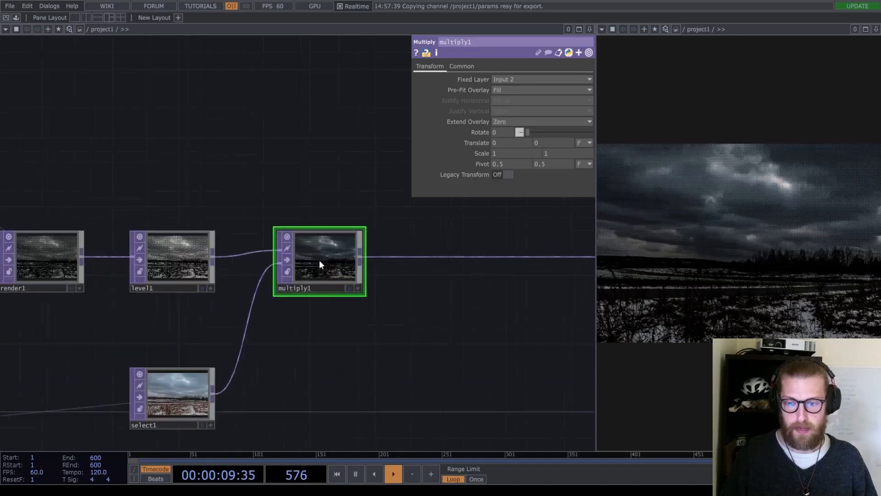
{"action": "left_click", "coordinate": [289, 261]}
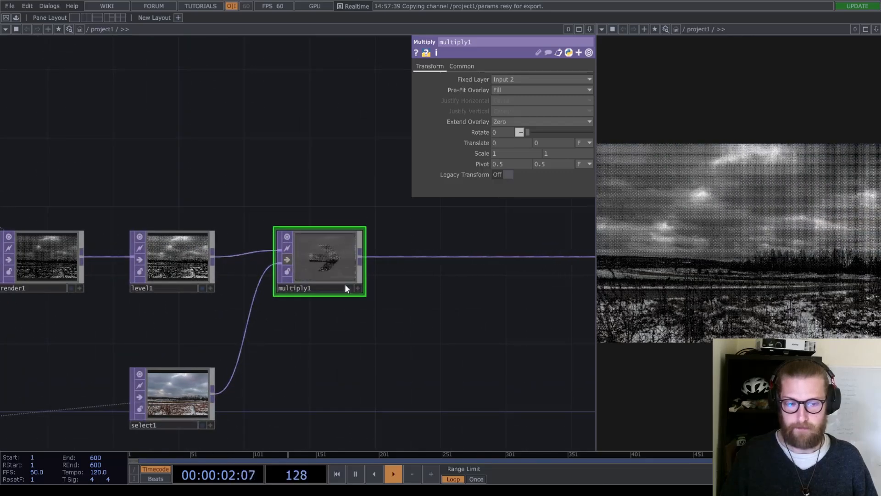
{"action": "scroll", "coordinate": [401, 307], "scroll_direction": "down", "scroll_amount": 2}
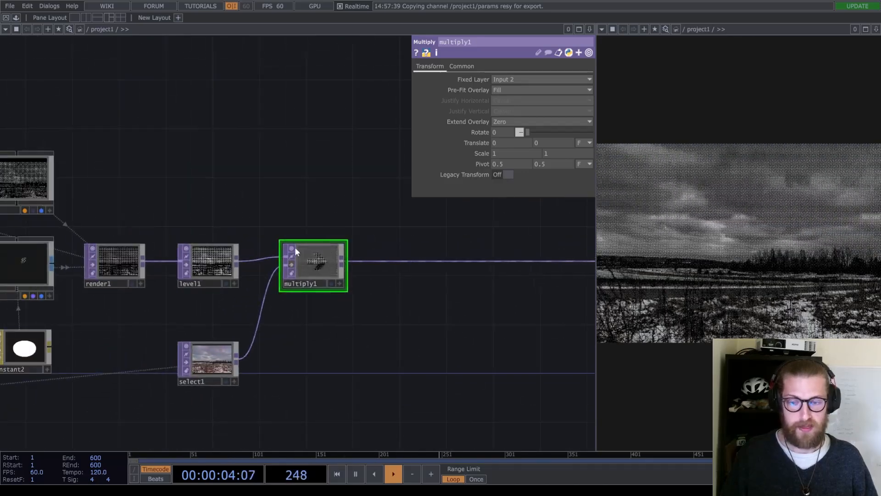
Step: Insert a Lookup TOP on the connection between multiply1 and null2
{"action": "left_click_drag", "start_coordinate": [427, 316], "coordinate": [393, 305]}
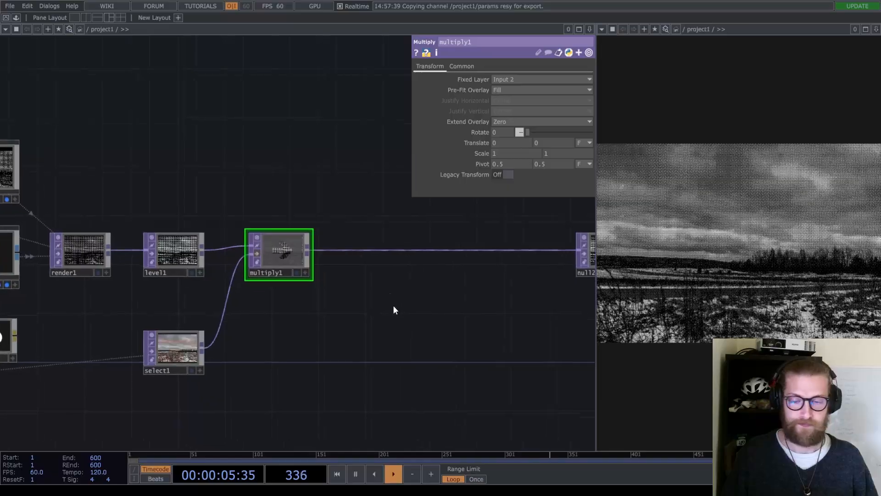
{"action": "right_click", "coordinate": [395, 250]}
{"action": "left_click", "coordinate": [405, 240]}
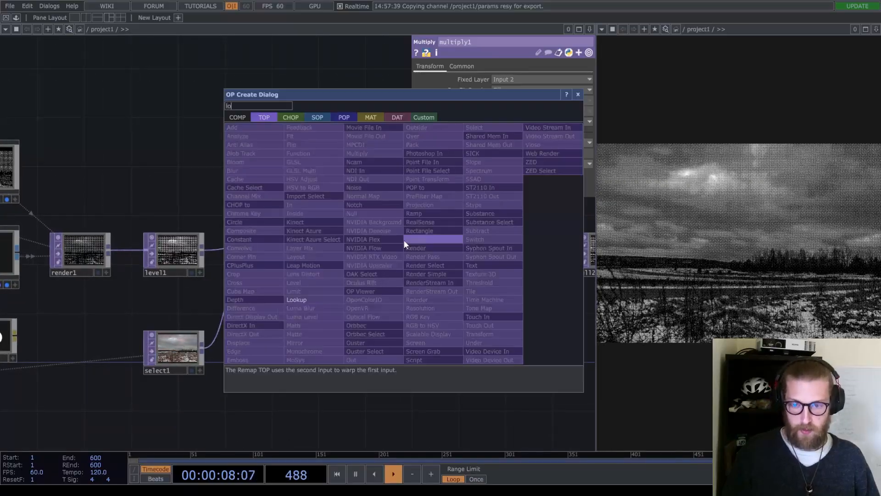
{"action": "left_click", "coordinate": [304, 296]}
{"action": "left_click", "coordinate": [406, 251]}
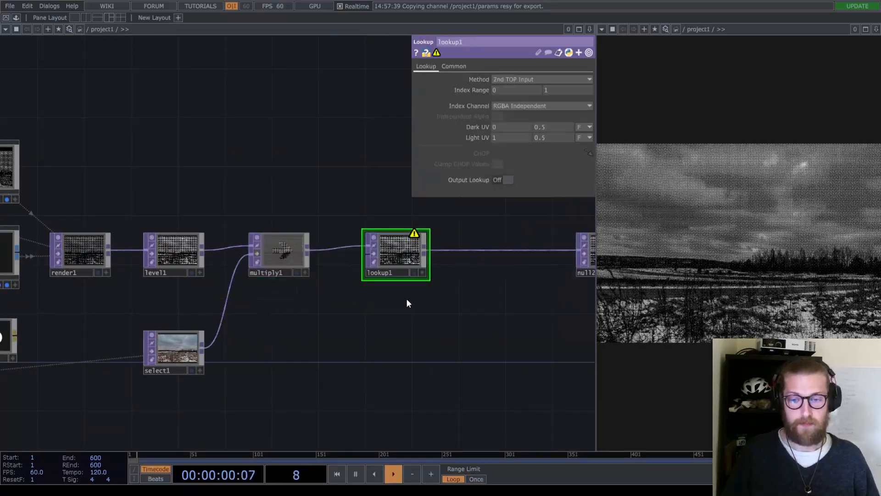
Step: Add a Ramp TOP below multiply1 and connect it to the second input of lookup1
{"action": "key", "text": "Tab"}
{"action": "type", "text": "ra"}
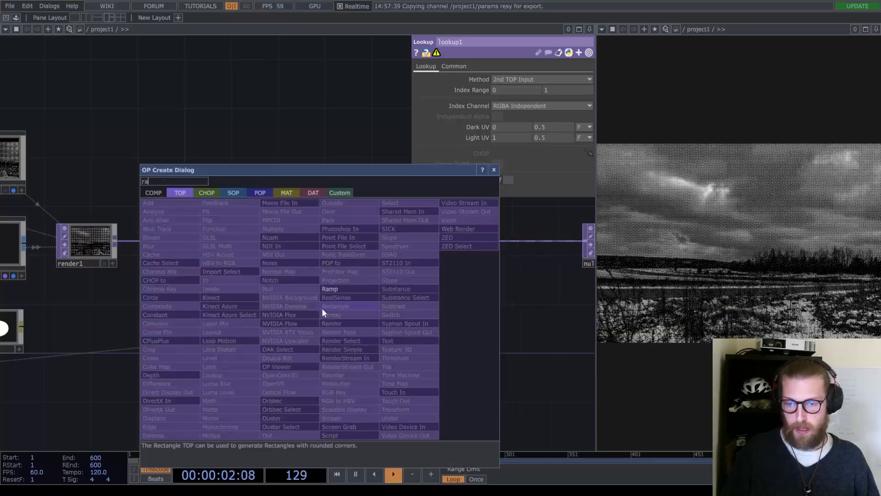
{"action": "left_click", "coordinate": [340, 290]}
{"action": "left_click", "coordinate": [308, 329]}
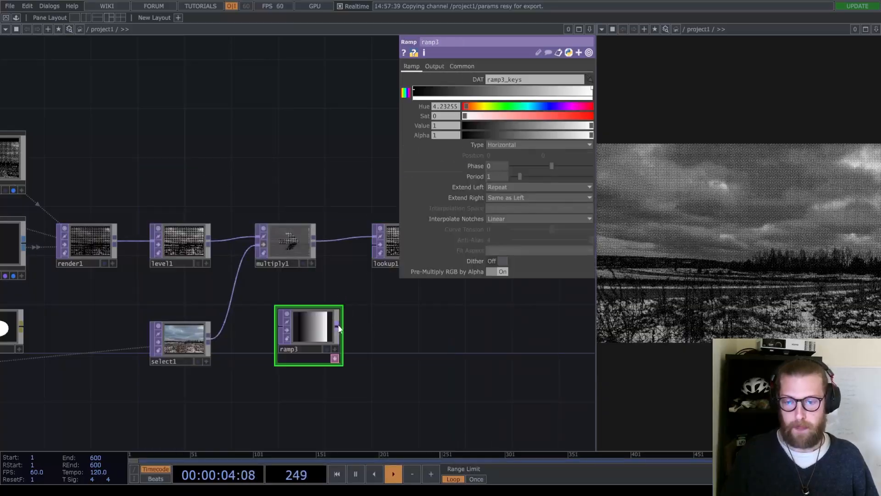
{"action": "left_click_drag", "start_coordinate": [339, 325], "coordinate": [369, 247]}
{"action": "left_click_drag", "start_coordinate": [391, 304], "coordinate": [345, 311]}
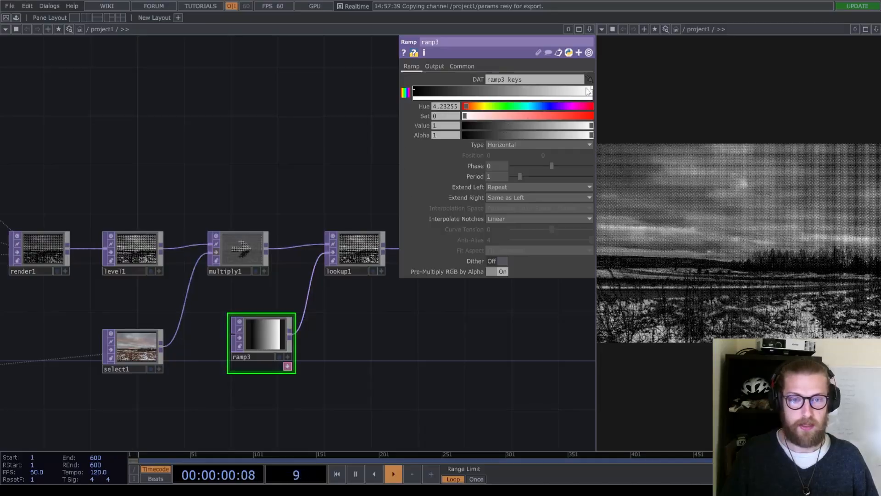
Step: Add a colour key near the bright end of ramp3 and set its hue to 167 and saturation to 1
{"action": "left_click", "coordinate": [556, 91]}
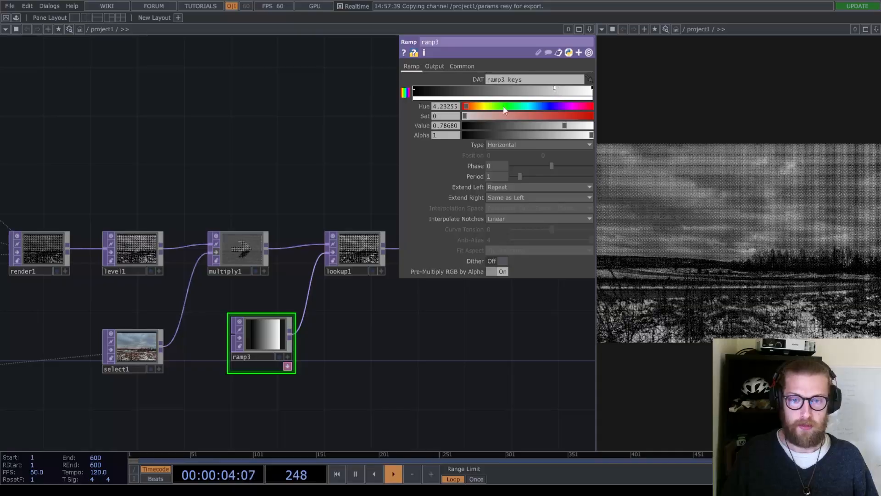
{"action": "left_click_drag", "start_coordinate": [466, 110], "coordinate": [510, 109]}
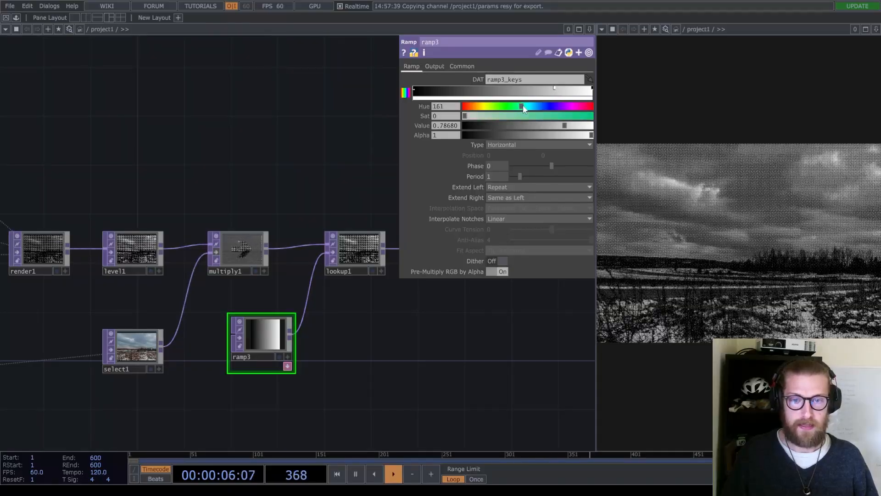
{"action": "left_click_drag", "start_coordinate": [464, 115], "coordinate": [592, 120]}
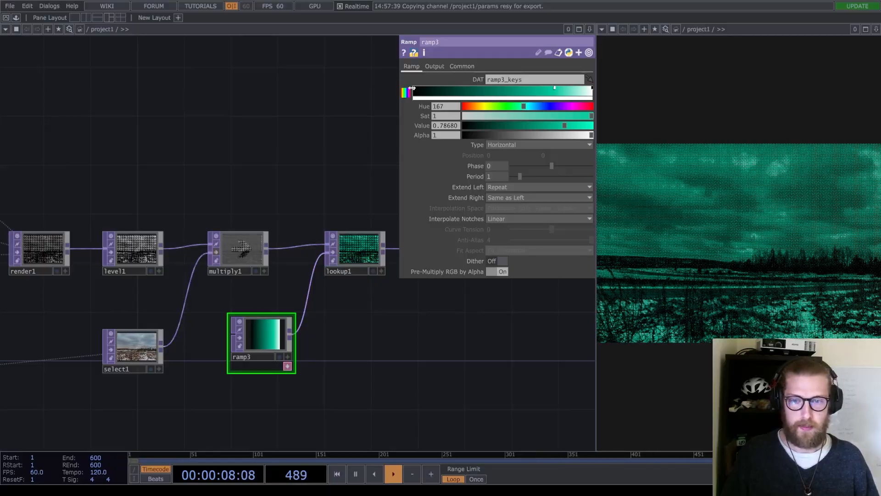
Step: Colour ramp3's dark-end key with hue 0, saturation 1 and value 0.134, and move the teal key toward the ramp's middle
{"action": "left_click", "coordinate": [413, 88]}
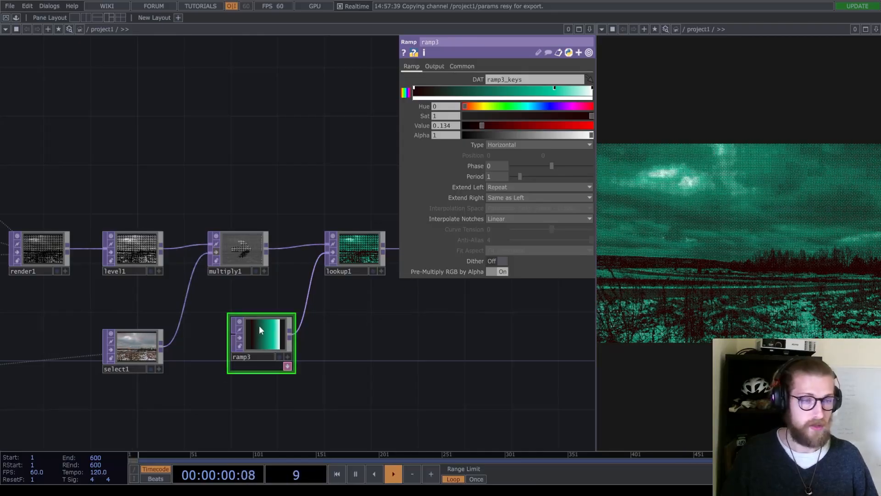
{"action": "left_click_drag", "start_coordinate": [555, 91], "coordinate": [495, 90]}
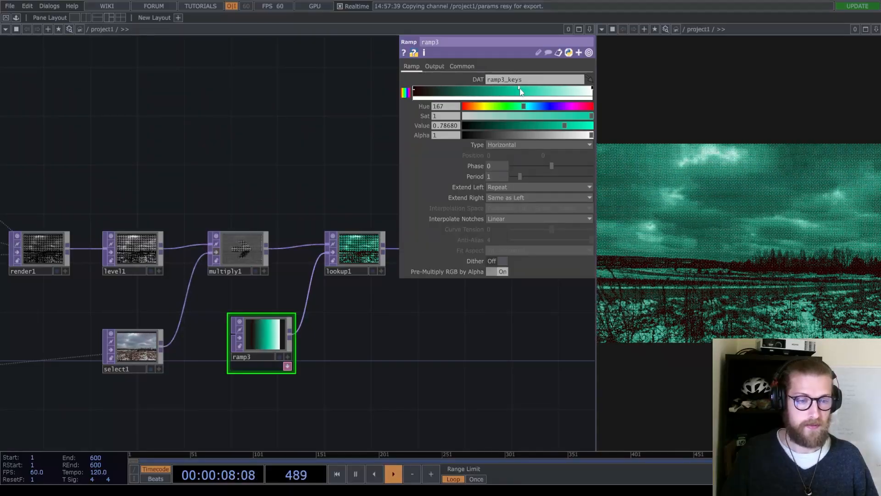
Step: Bypass lookup1 and insert a Noise TOP on the connection between lookup1 and null2
{"action": "left_click_drag", "start_coordinate": [373, 327], "coordinate": [300, 360]}
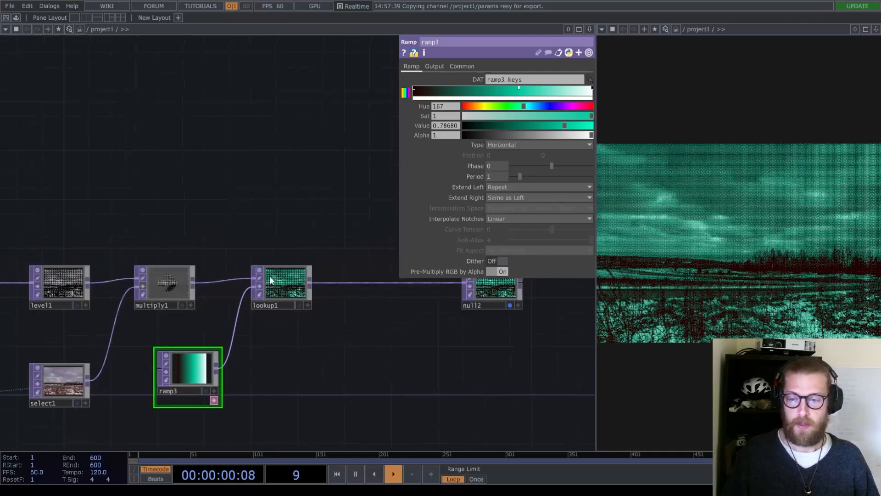
{"action": "left_click", "coordinate": [260, 286]}
{"action": "left_click_drag", "start_coordinate": [387, 315], "coordinate": [481, 308]}
{"action": "left_click_drag", "start_coordinate": [323, 303], "coordinate": [404, 305]}
{"action": "right_click", "coordinate": [404, 304]}
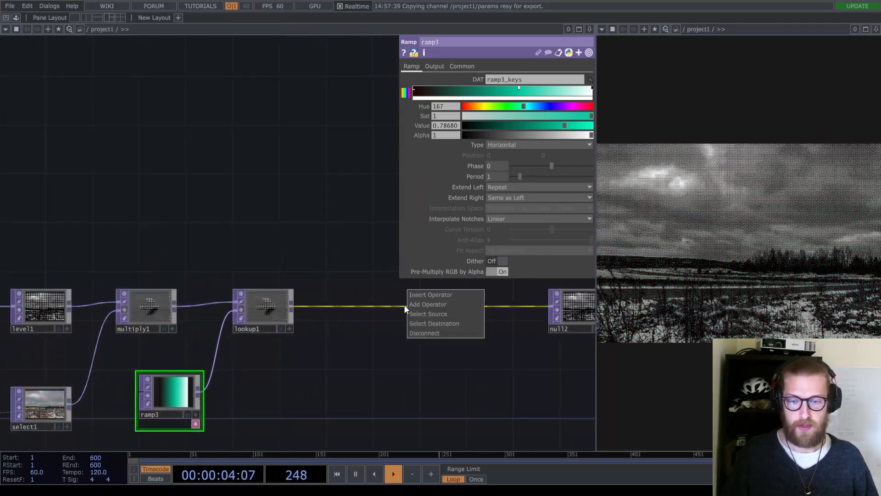
{"action": "left_click", "coordinate": [418, 297]}
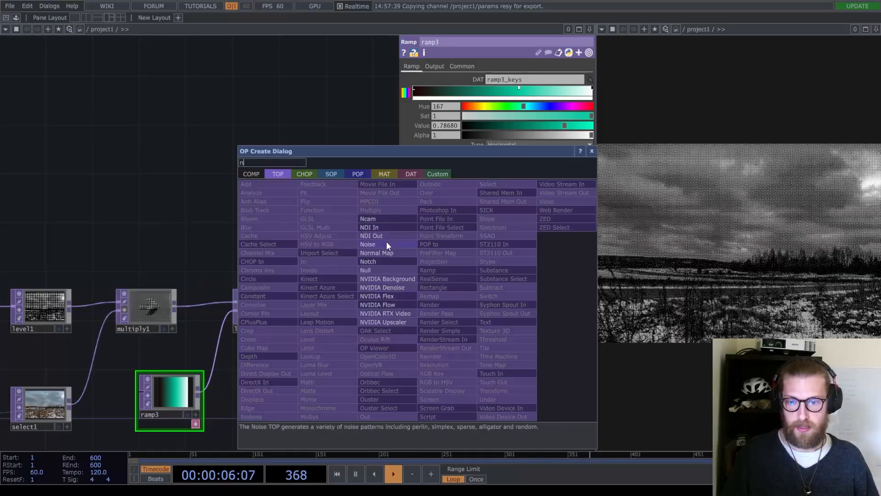
{"action": "left_click", "coordinate": [387, 241]}
{"action": "left_click", "coordinate": [417, 307]}
Step: Connect lookup1 to the second input of noise1 as well and turn off noise1's Monochrome option
{"action": "left_click_drag", "start_coordinate": [317, 330], "coordinate": [286, 327]}
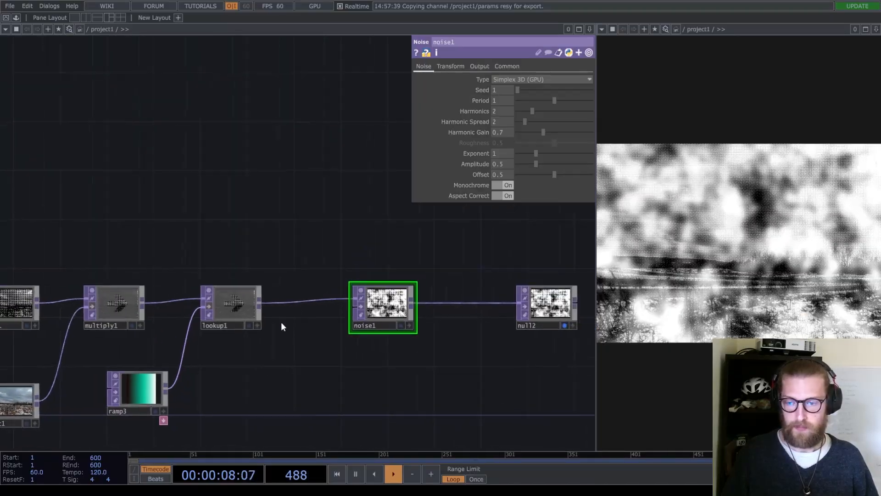
{"action": "left_click", "coordinate": [360, 306]}
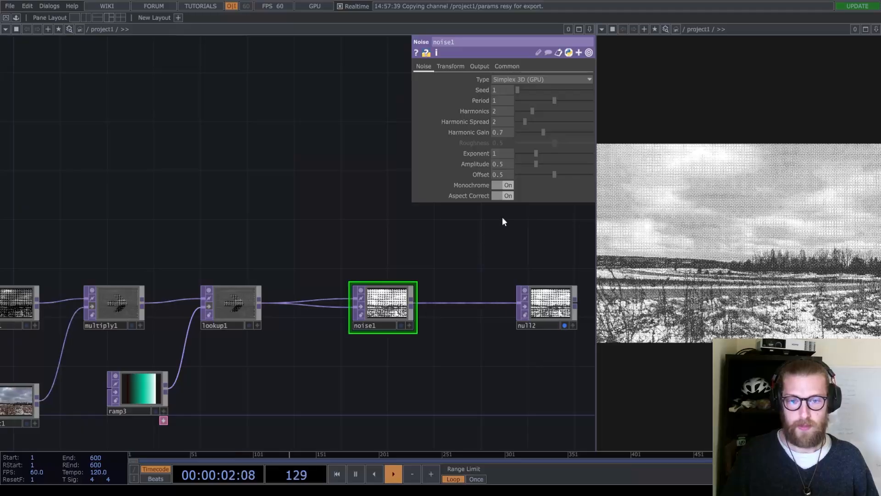
{"action": "left_click", "coordinate": [505, 185]}
{"action": "scroll", "coordinate": [423, 268], "scroll_direction": "up", "scroll_amount": 2}
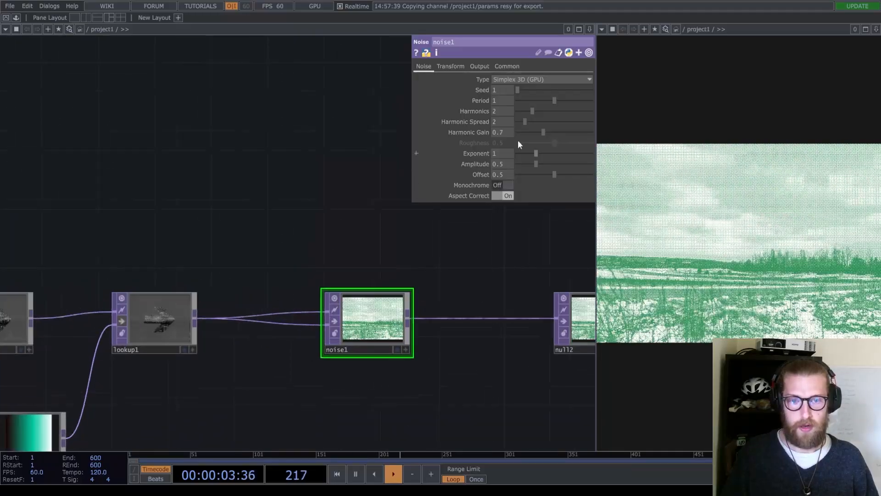
Step: Set the RGB output of noise1 to Noise
{"action": "left_click", "coordinate": [479, 66]}
{"action": "left_click", "coordinate": [514, 79]}
{"action": "left_click", "coordinate": [514, 80]}
Step: Set noise1's period to 2 and its seed to 12 to change the dot colours
{"action": "left_click_drag", "start_coordinate": [454, 266], "coordinate": [434, 237]}
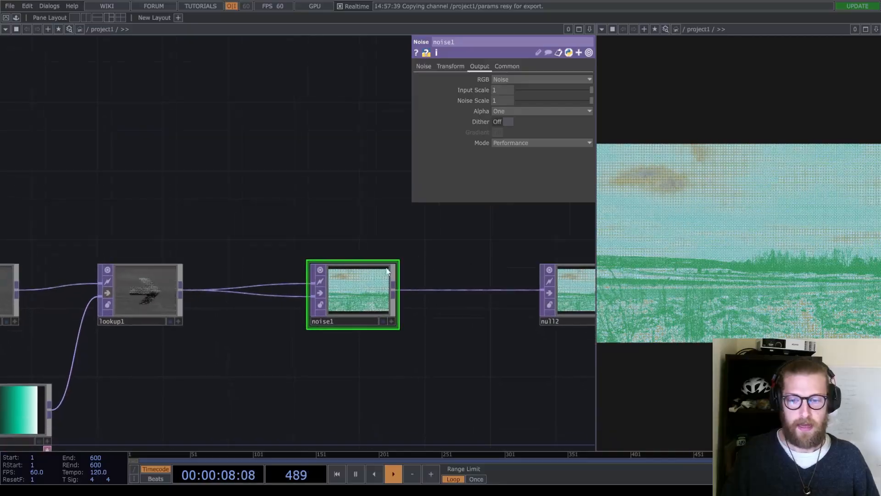
{"action": "scroll", "coordinate": [373, 274], "scroll_direction": "down", "scroll_amount": 3}
{"action": "scroll", "coordinate": [350, 289], "scroll_direction": "up", "scroll_amount": 2}
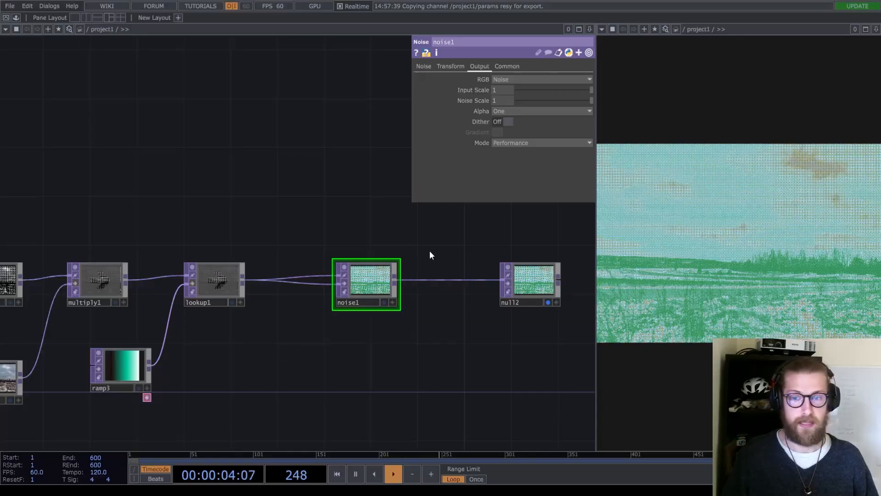
{"action": "left_click", "coordinate": [424, 66]}
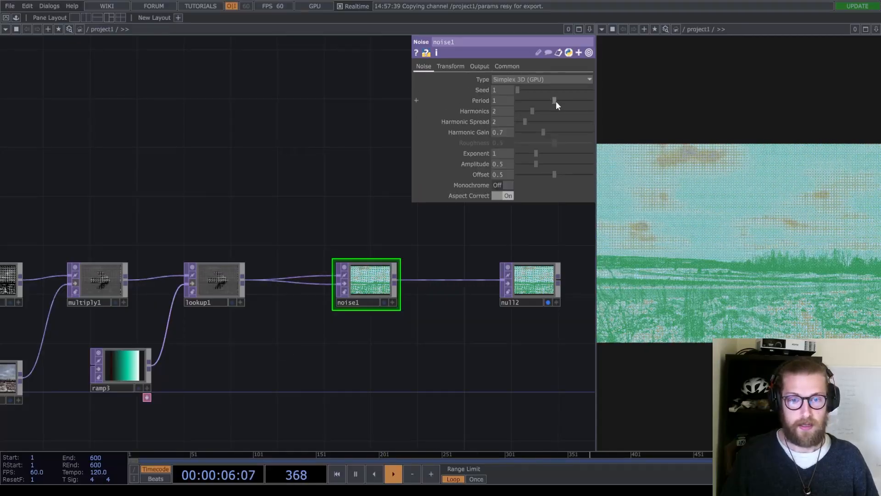
{"action": "left_click_drag", "start_coordinate": [555, 101], "coordinate": [603, 106]}
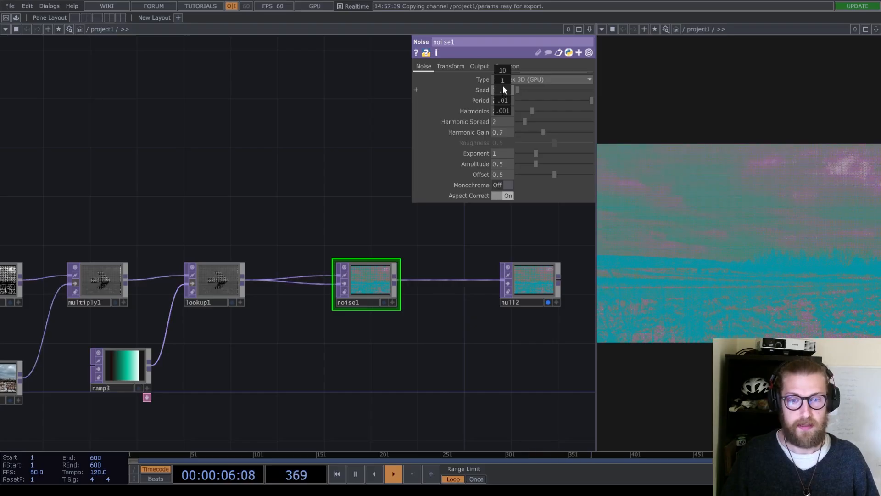
{"action": "middle_click_drag", "start_coordinate": [503, 79], "coordinate": [506, 74]}
Step: Duplicate noise1 and place the copy directly below the original
{"action": "left_click_drag", "start_coordinate": [376, 334], "coordinate": [382, 314]}
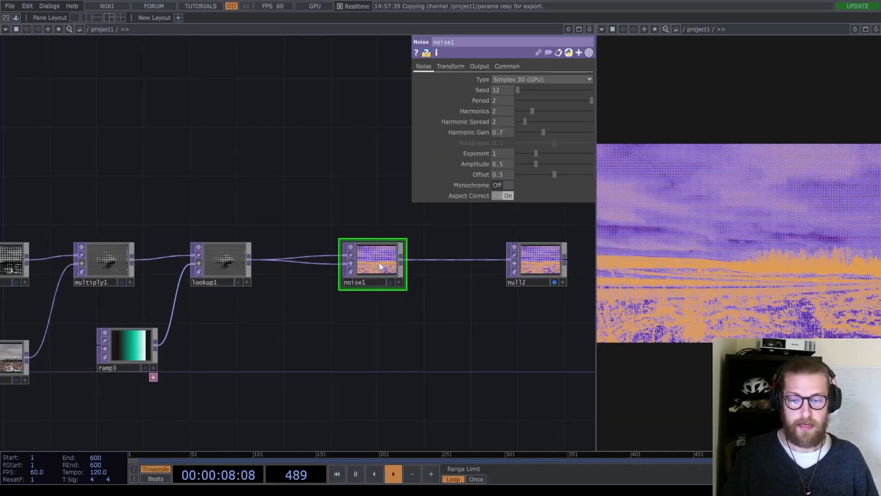
{"action": "left_click_drag", "start_coordinate": [365, 309], "coordinate": [363, 296]}
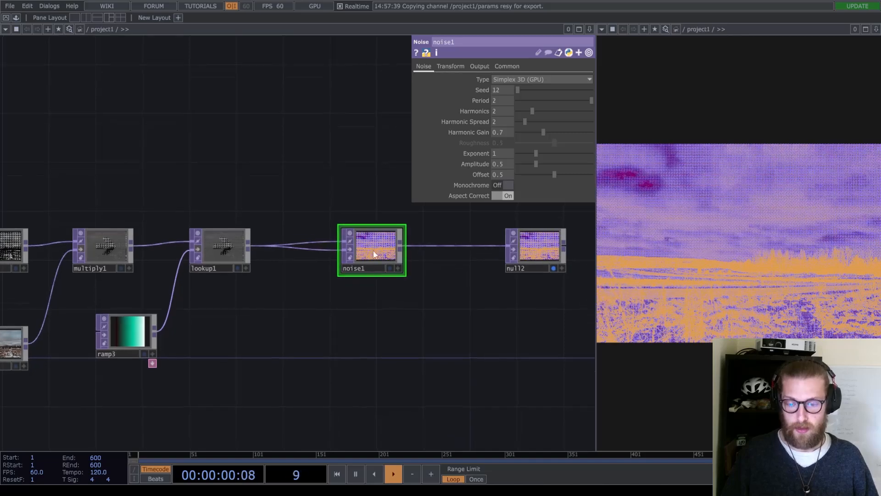
{"action": "key", "text": "ctrl+c"}
{"action": "key", "text": "ctrl+v"}
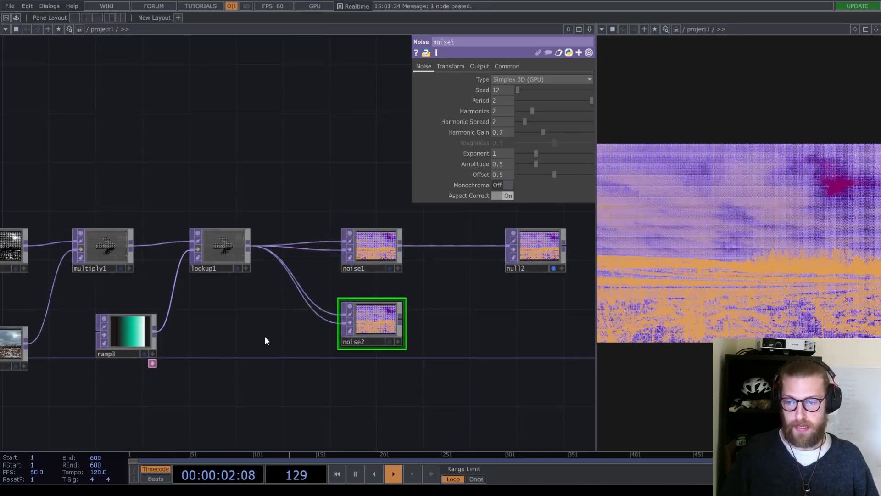
Step: Add a Ramp TOP beside noise2 and connect it to both of noise2's inputs
{"action": "key", "text": "Tab"}
{"action": "left_click", "coordinate": [286, 306]}
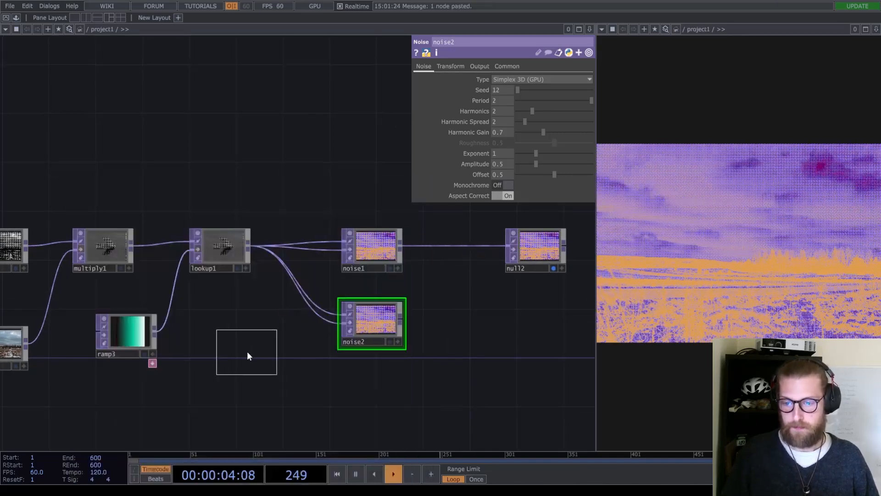
{"action": "left_click", "coordinate": [266, 352]}
{"action": "left_click_drag", "start_coordinate": [293, 348], "coordinate": [342, 322]}
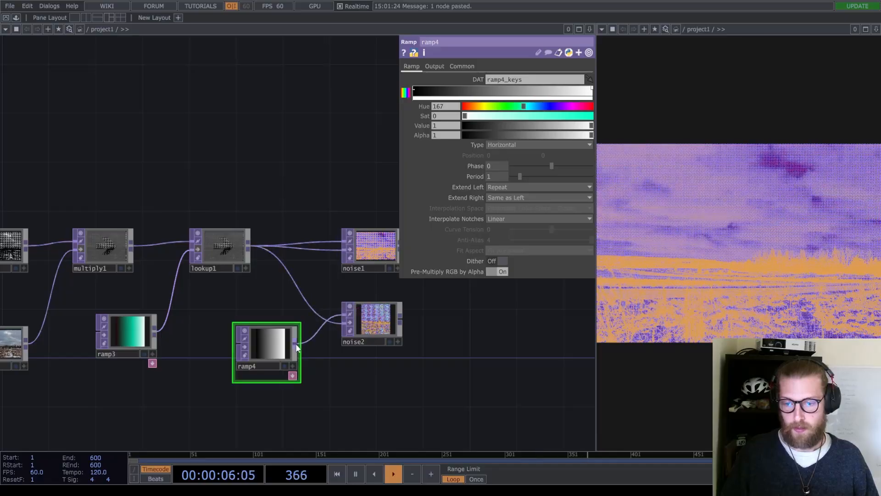
Step: Examine how noise2 colours the grayscale ramp compared with noise1, and try varying noise2's period
{"action": "scroll", "coordinate": [370, 335], "scroll_direction": "up", "scroll_amount": 10}
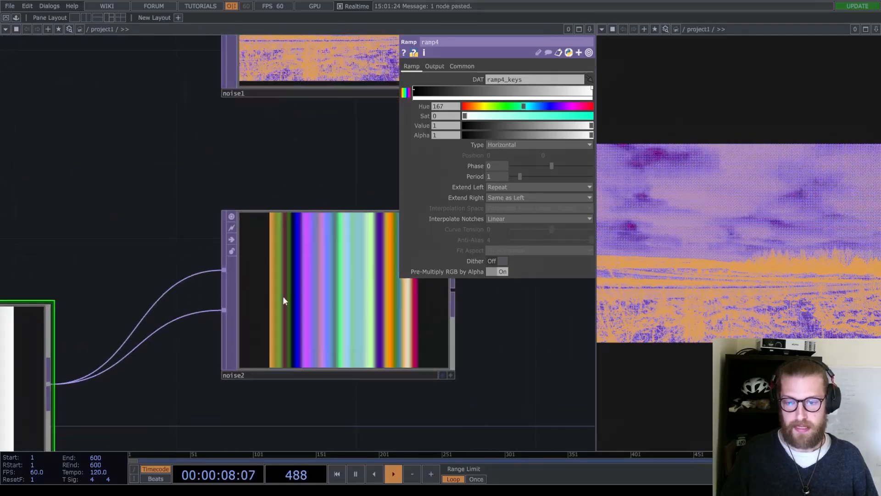
{"action": "scroll", "coordinate": [348, 323], "scroll_direction": "down", "scroll_amount": 6}
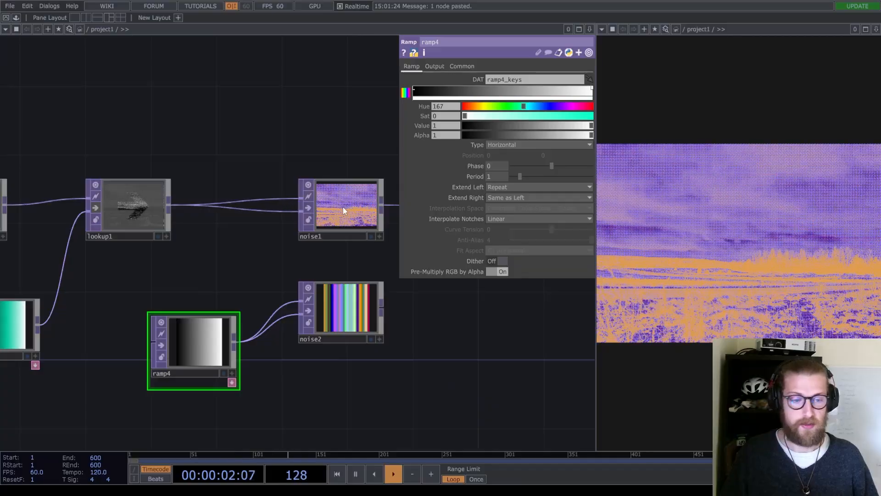
{"action": "left_click_drag", "start_coordinate": [257, 280], "coordinate": [312, 286]}
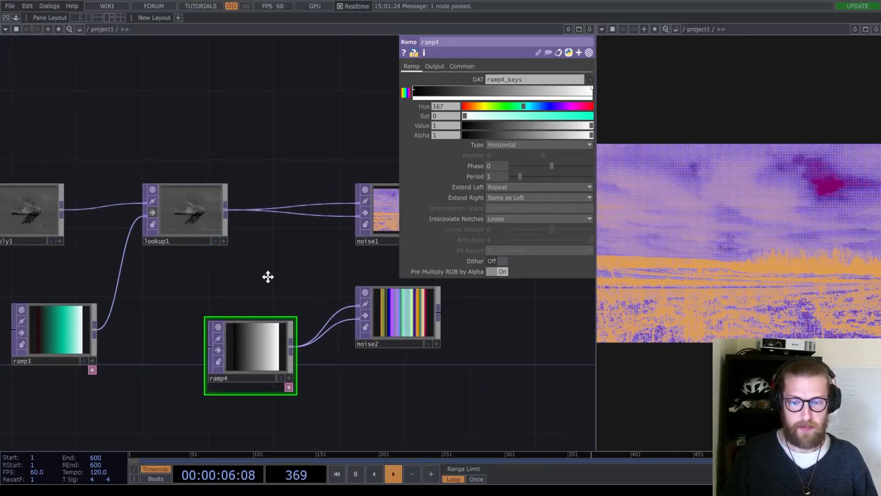
{"action": "left_click_drag", "start_coordinate": [272, 274], "coordinate": [217, 287]}
{"action": "left_click", "coordinate": [332, 328]}
{"action": "scroll", "coordinate": [332, 325], "scroll_direction": "up", "scroll_amount": 3}
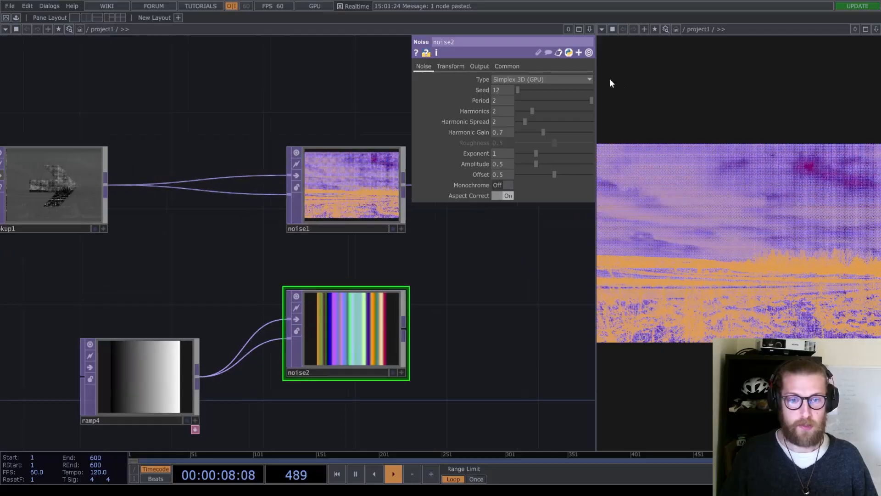
{"action": "mouse_move", "coordinate": [592, 101]}
{"action": "left_mouse_down"}
{"action": "mouse_move", "coordinate": [529, 103]}
{"action": "mouse_move", "coordinate": [606, 102]}
{"action": "left_mouse_up"}
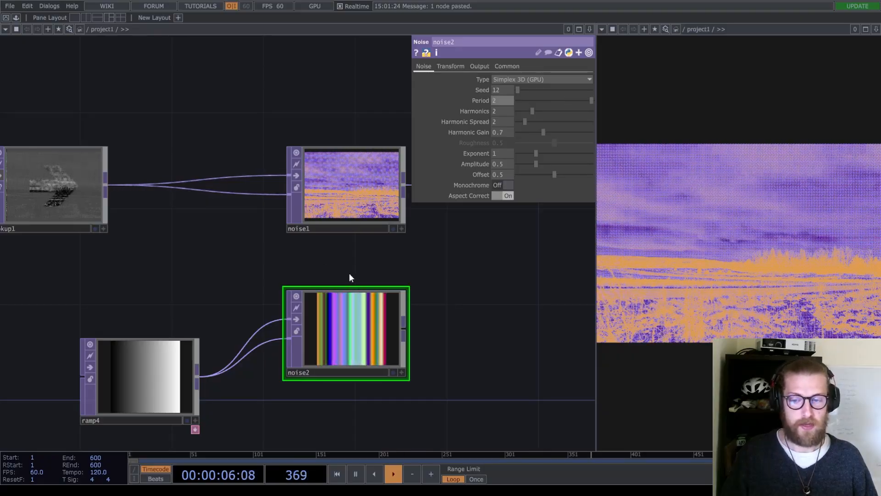
{"action": "scroll", "coordinate": [312, 318], "scroll_direction": "down", "scroll_amount": 3}
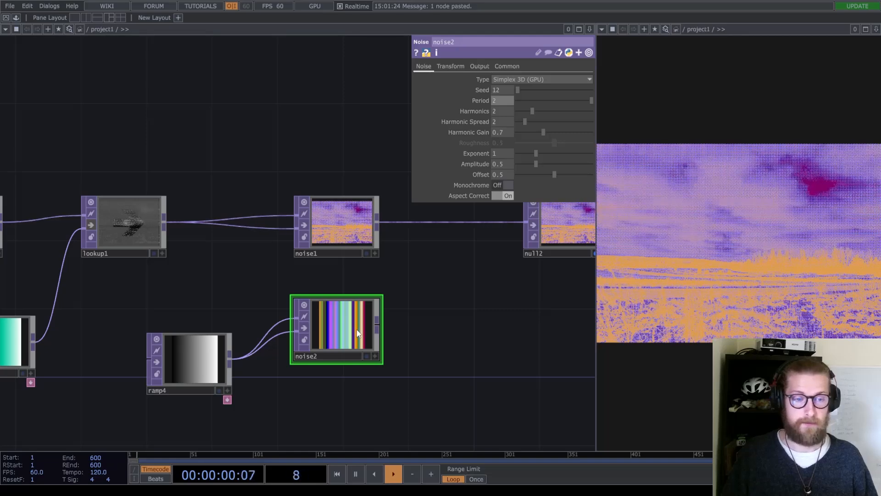
Step: Delete the test operators noise2 and ramp4
{"action": "key", "text": "Delete"}
{"action": "left_click", "coordinate": [199, 351]}
{"action": "key", "text": "Delete"}
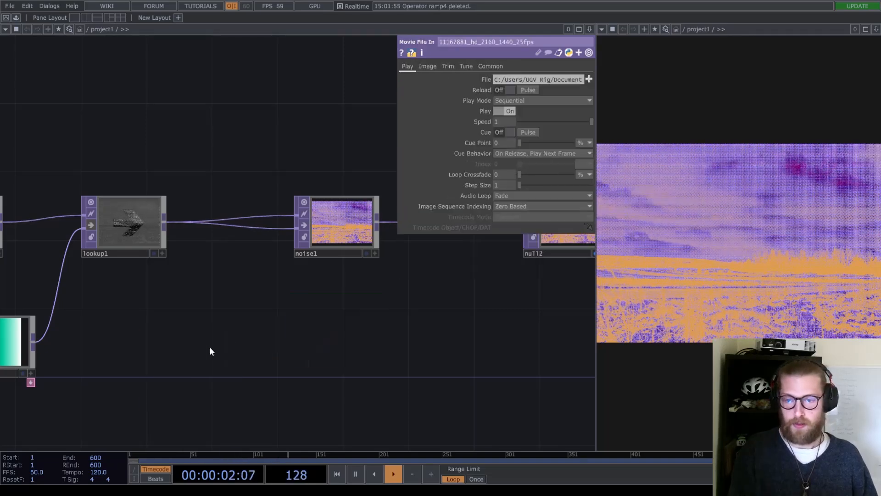
Step: Move level1 and all operators following it away from render1 to make room for another operator
{"action": "scroll", "coordinate": [294, 305], "scroll_direction": "down", "scroll_amount": 5}
{"action": "left_click_drag", "start_coordinate": [307, 322], "coordinate": [324, 319]}
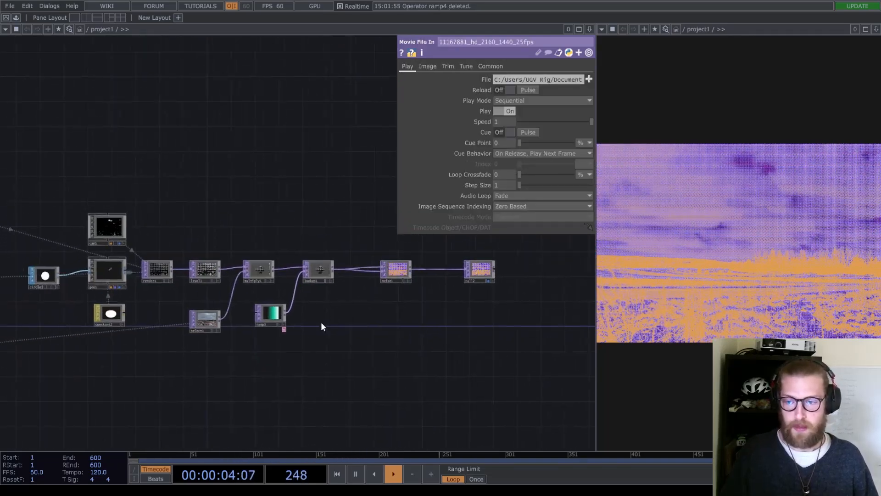
{"action": "left_click", "coordinate": [205, 268]}
{"action": "left_click_drag", "start_coordinate": [507, 328], "coordinate": [186, 222]}
{"action": "left_click_drag", "start_coordinate": [203, 269], "coordinate": [282, 260]}
{"action": "left_click", "coordinate": [241, 241]}
Step: Insert a Blur TOP between render1 and level1 and set its filter size to 2
{"action": "scroll", "coordinate": [281, 260], "scroll_direction": "up", "scroll_amount": 4}
{"action": "right_click", "coordinate": [259, 280]}
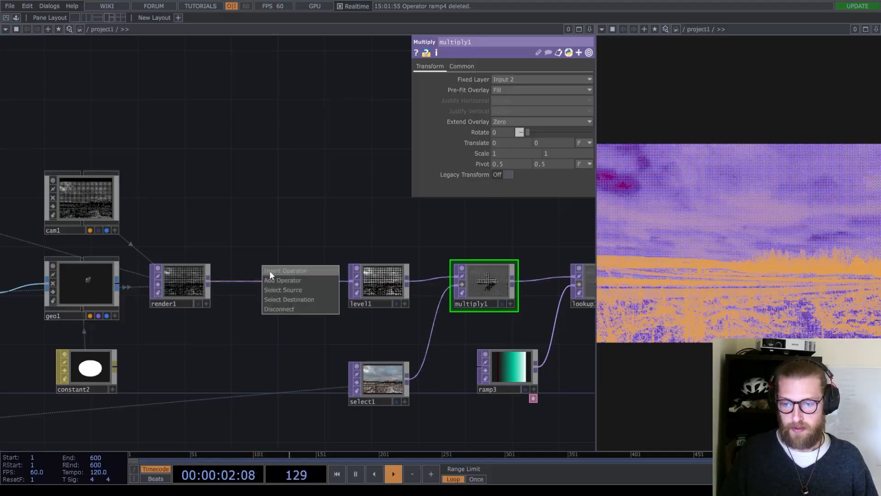
{"action": "left_click", "coordinate": [270, 271]}
{"action": "type", "text": "b"}
{"action": "left_click", "coordinate": [125, 201]}
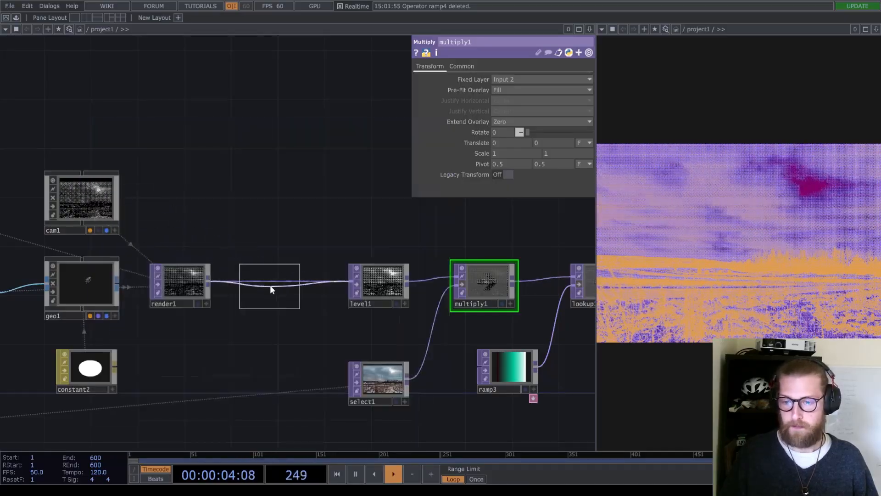
{"action": "left_click", "coordinate": [272, 280]}
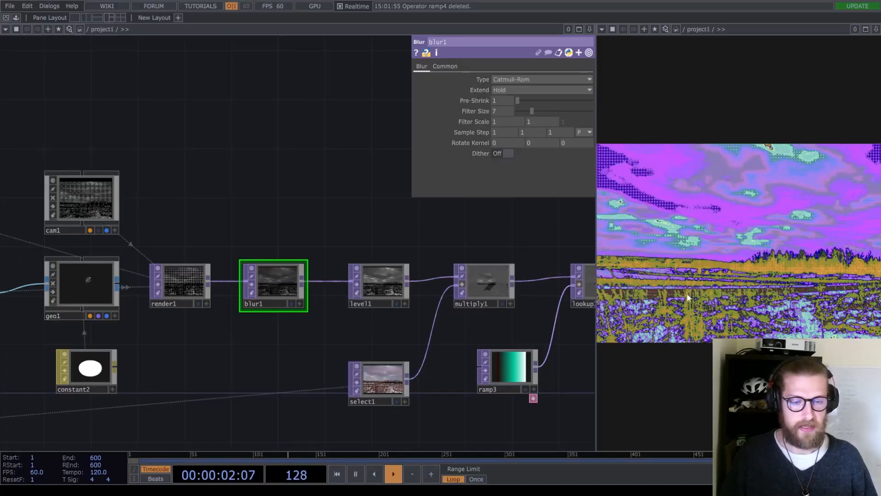
{"action": "left_click_drag", "start_coordinate": [533, 112], "coordinate": [521, 111]}
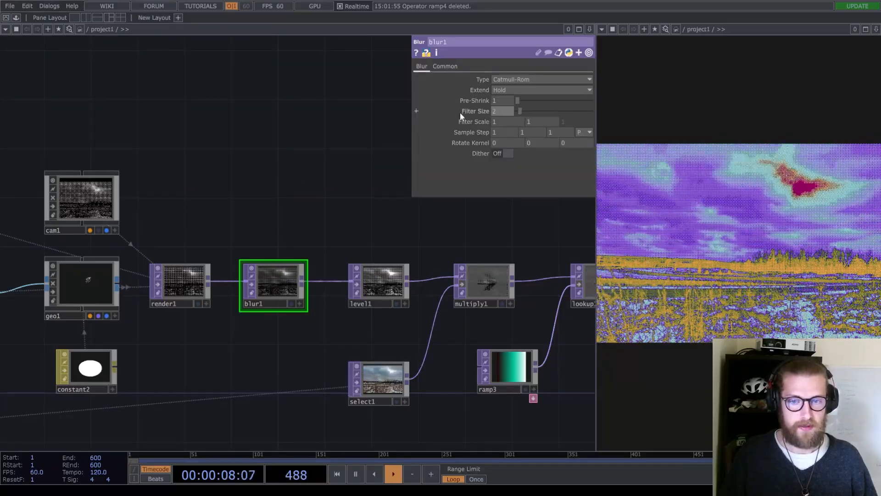
Step: Move the source video chain up to mono1 away from math3 to open a gap between mono1 and math3
{"action": "scroll", "coordinate": [299, 183], "scroll_direction": "down", "scroll_amount": 5}
{"action": "left_click_drag", "start_coordinate": [93, 281], "coordinate": [452, 278]}
{"action": "left_click_drag", "start_coordinate": [397, 268], "coordinate": [496, 274]}
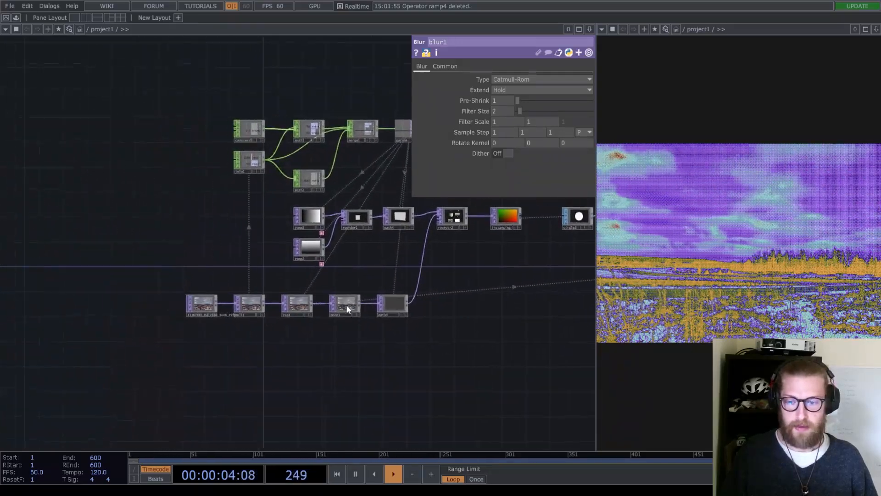
{"action": "left_click", "coordinate": [346, 305]}
{"action": "left_click_drag", "start_coordinate": [320, 319], "coordinate": [175, 289]}
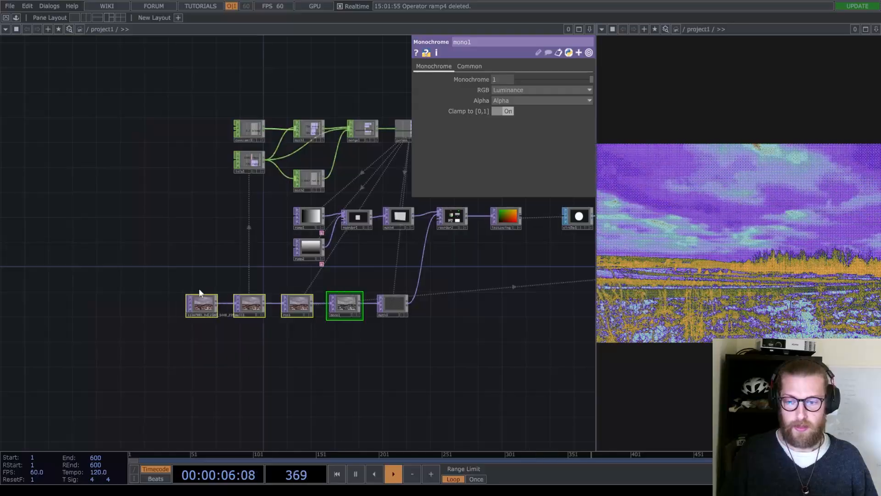
{"action": "left_click_drag", "start_coordinate": [346, 308], "coordinate": [298, 308]}
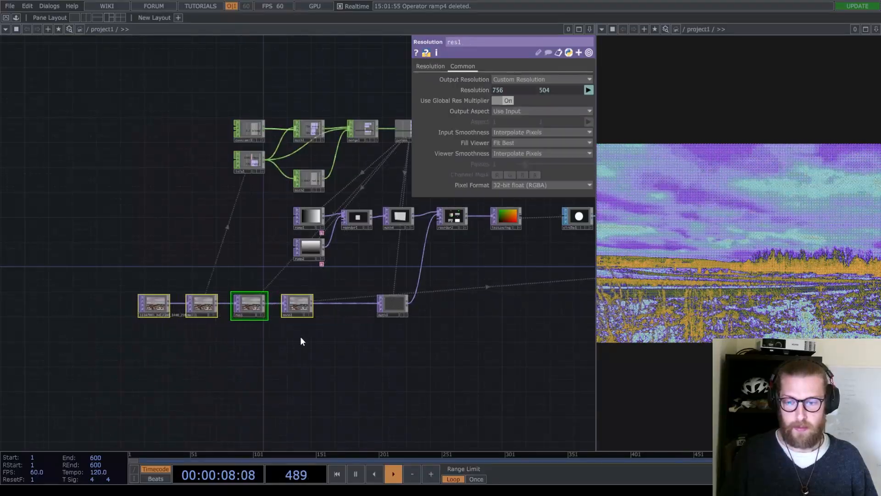
Step: Insert a Level TOP on the connection between mono1 and math3
{"action": "right_click", "coordinate": [337, 302]}
{"action": "left_click", "coordinate": [352, 294]}
{"action": "type", "text": "l"}
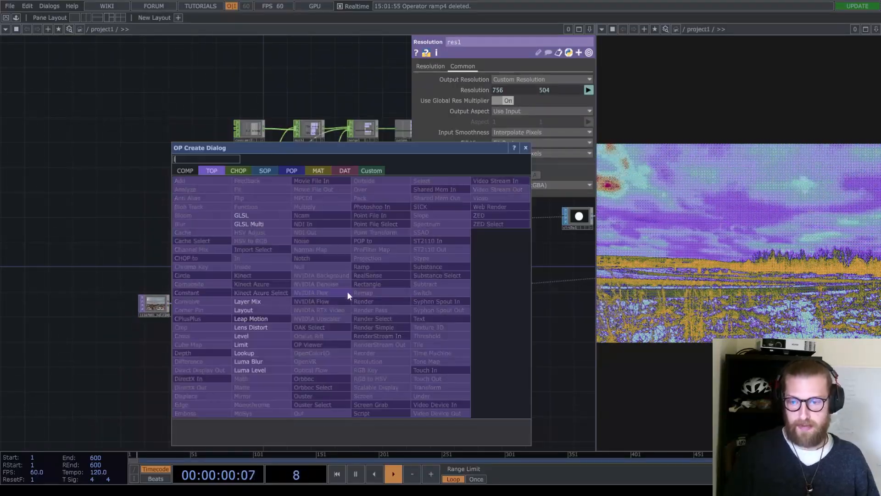
{"action": "left_click", "coordinate": [258, 334]}
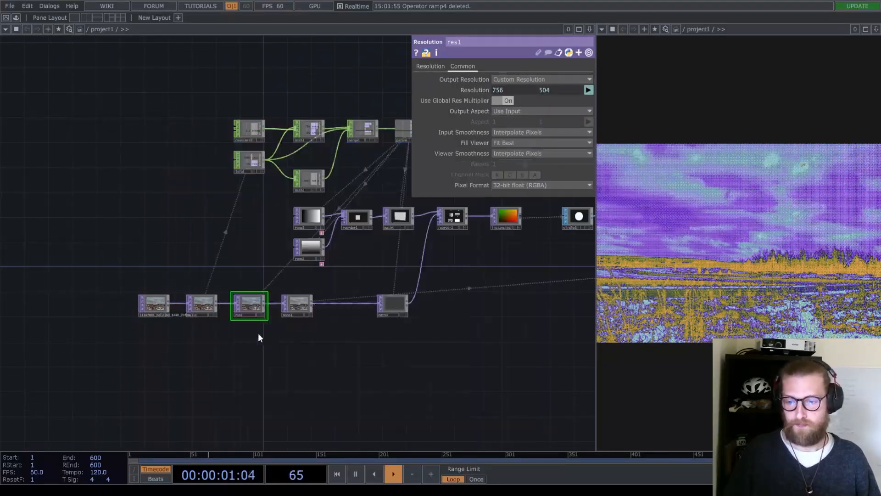
{"action": "left_click", "coordinate": [342, 303]}
Step: Set the contrast of level2 to 2
{"action": "scroll", "coordinate": [349, 304], "scroll_direction": "up", "scroll_amount": 3}
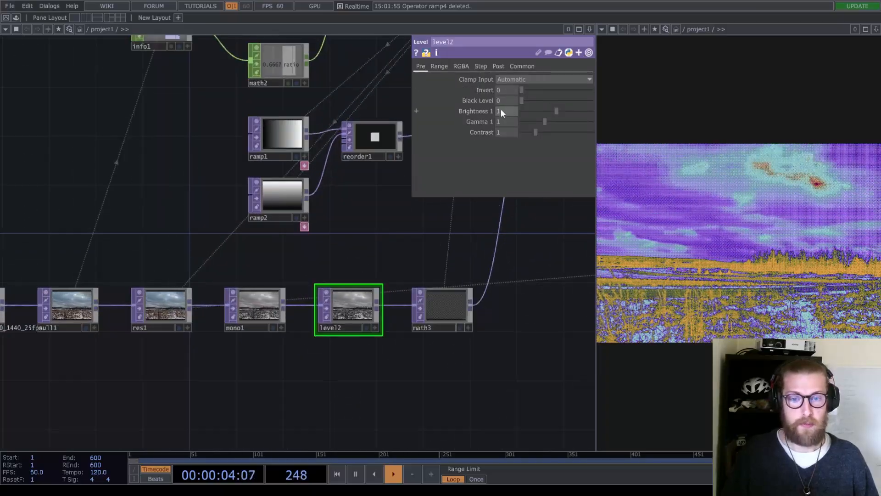
{"action": "left_click_drag", "start_coordinate": [535, 132], "coordinate": [551, 131]}
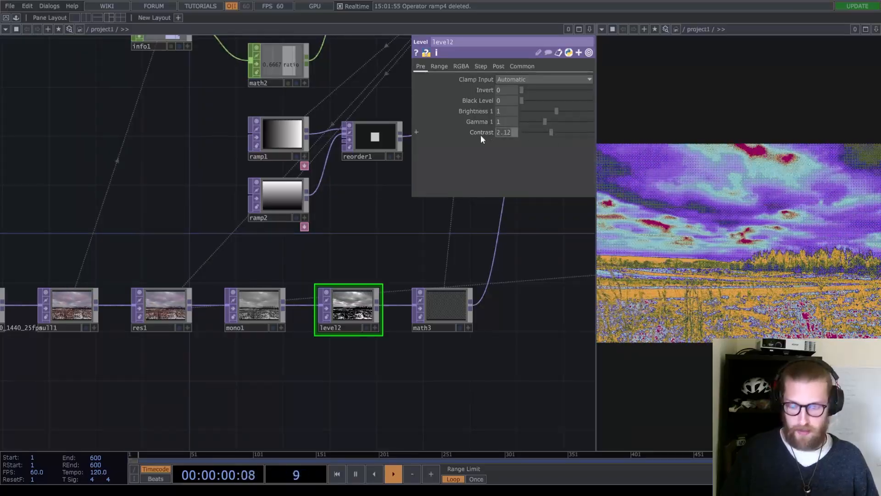
{"action": "type", "text": "2"}
{"action": "key", "text": "Return"}
Step: Look over the whole network from the source video chain to null2
{"action": "left_click_drag", "start_coordinate": [547, 261], "coordinate": [471, 264]}
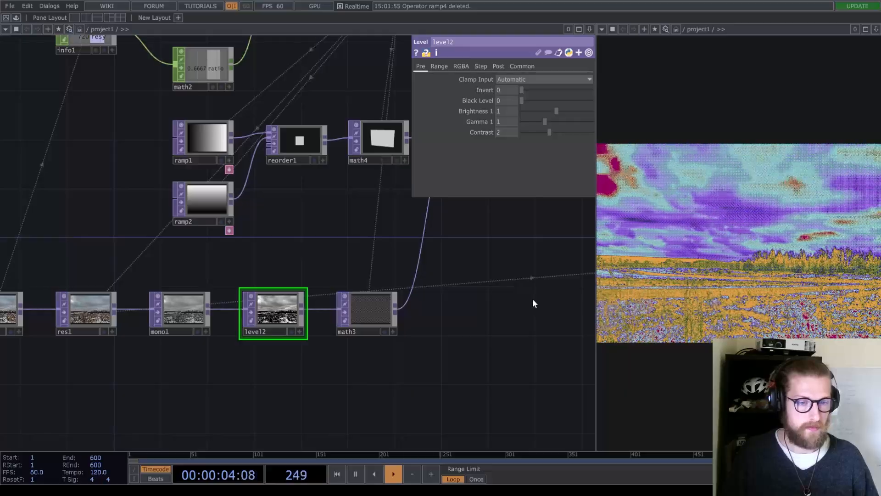
{"action": "left_click_drag", "start_coordinate": [523, 294], "coordinate": [406, 307]}
{"action": "scroll", "coordinate": [405, 308], "scroll_direction": "down", "scroll_amount": 5}
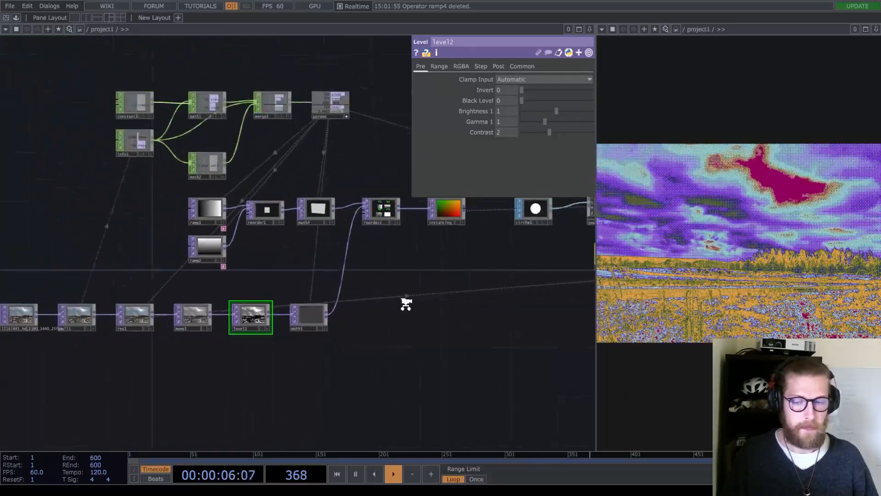
{"action": "left_click_drag", "start_coordinate": [428, 294], "coordinate": [230, 299]}
{"action": "left_click_drag", "start_coordinate": [431, 320], "coordinate": [335, 316]}
{"action": "mouse_move", "coordinate": [461, 319]}
{"action": "left_mouse_down"}
{"action": "mouse_move", "coordinate": [400, 331]}
{"action": "mouse_move", "coordinate": [465, 334]}
{"action": "left_mouse_up"}
{"action": "scroll", "coordinate": [465, 334], "scroll_direction": "down", "scroll_amount": 5}
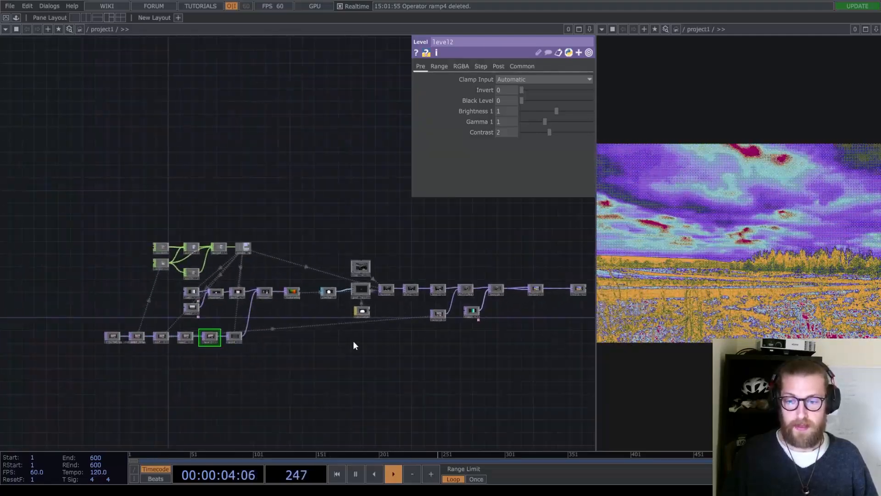